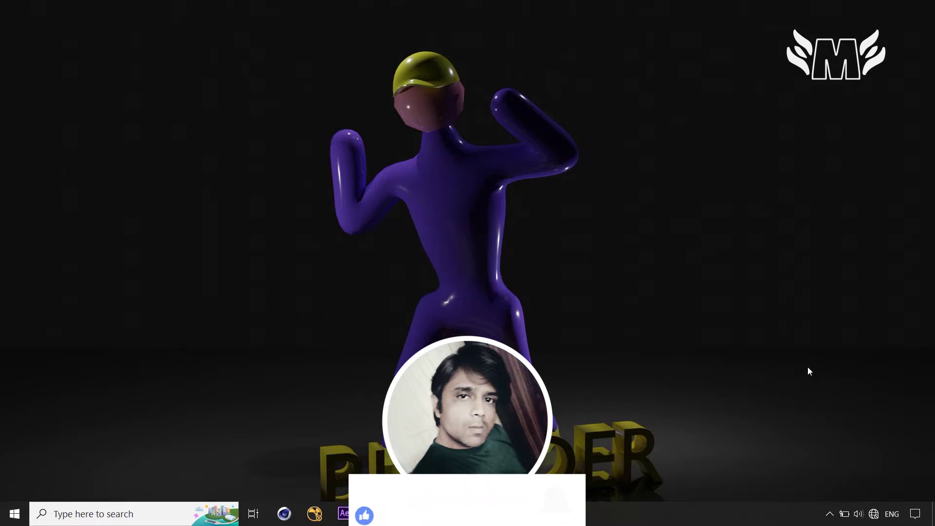
Switch to Blender and add a 2 m cube mesh at the world origin
click(405, 514)
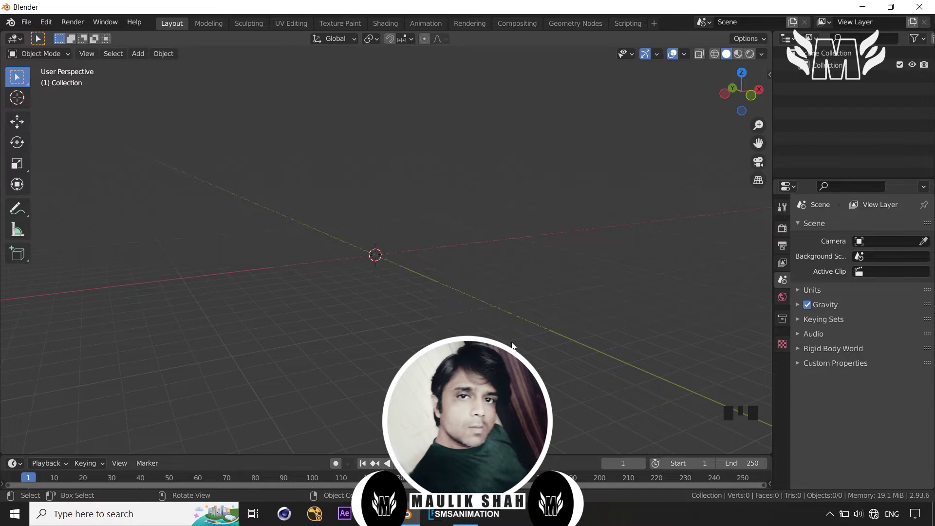
middle_drag(555, 363, 535, 359)
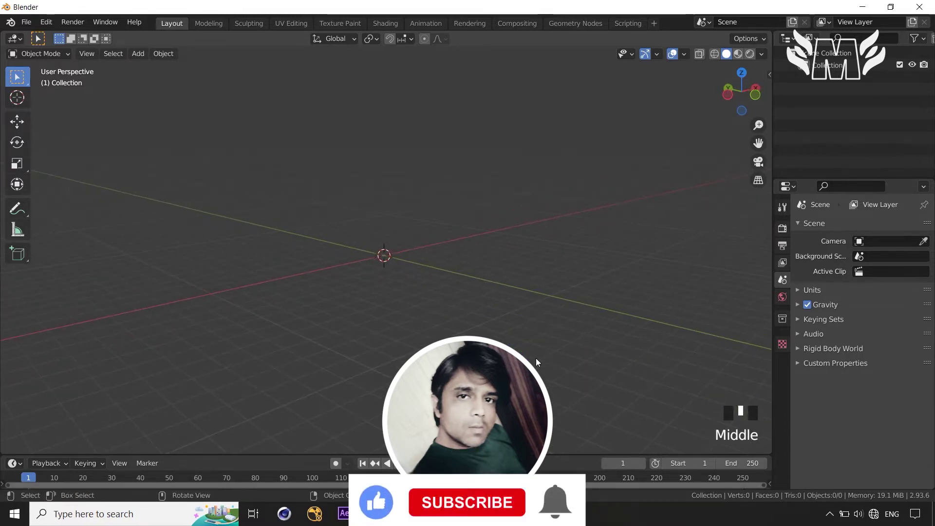
key(shift+a)
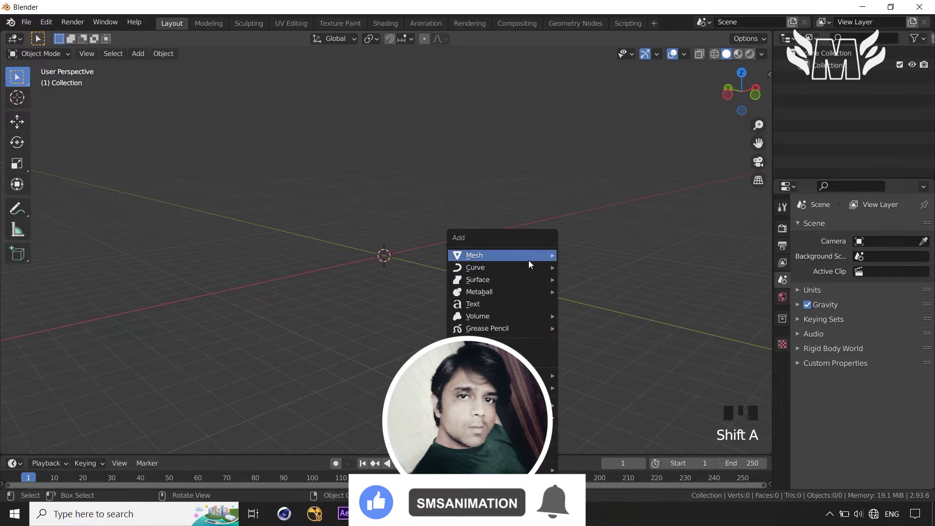
mouse_move(528, 260)
click(587, 269)
scroll(568, 302, up, 5)
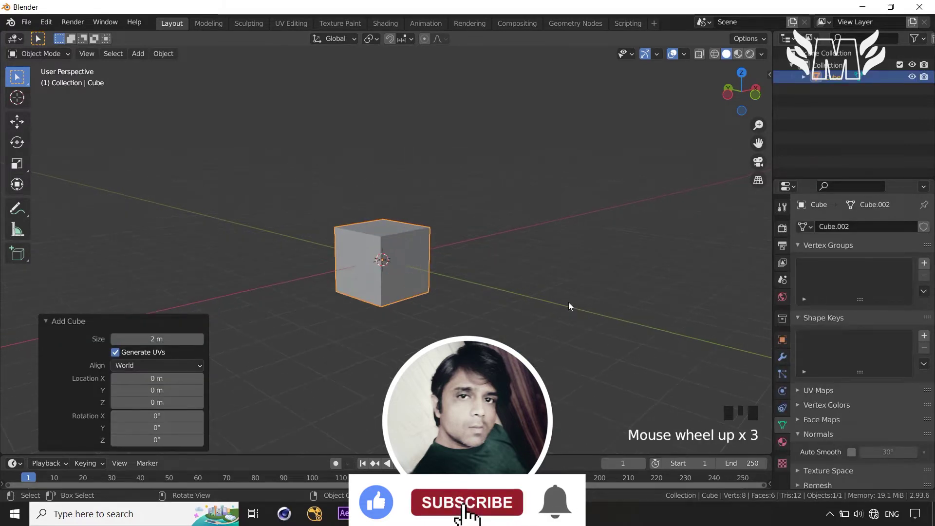
mouse_move(568, 302)
middle_down()
mouse_move(564, 315)
mouse_move(573, 310)
middle_up()
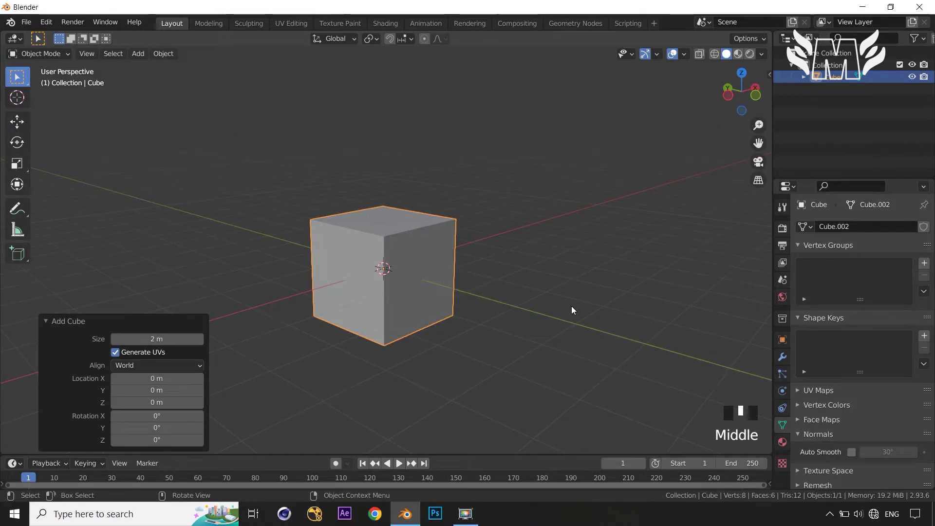
right_click(571, 306)
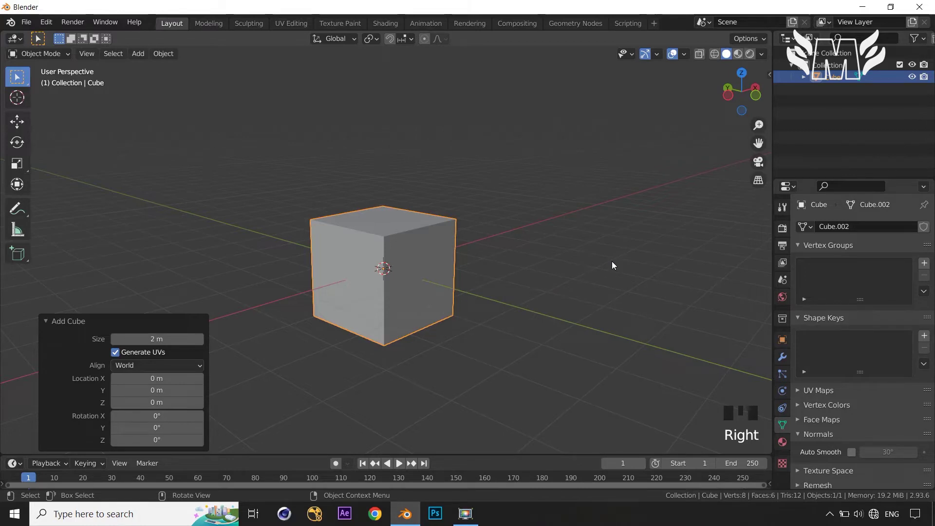
Put the cube into Edit Mode with face selection active
key(Tab)
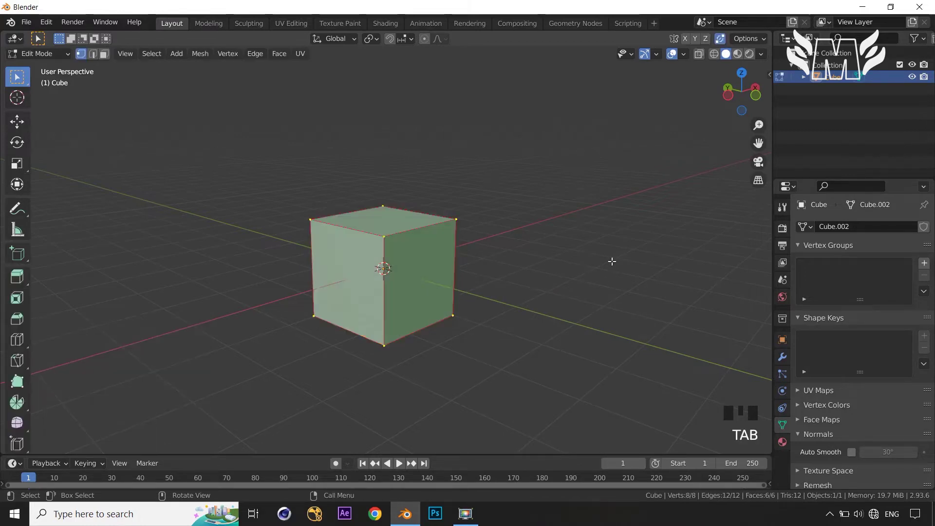
scroll(597, 268, up, 2)
middle_drag(598, 267, 612, 250)
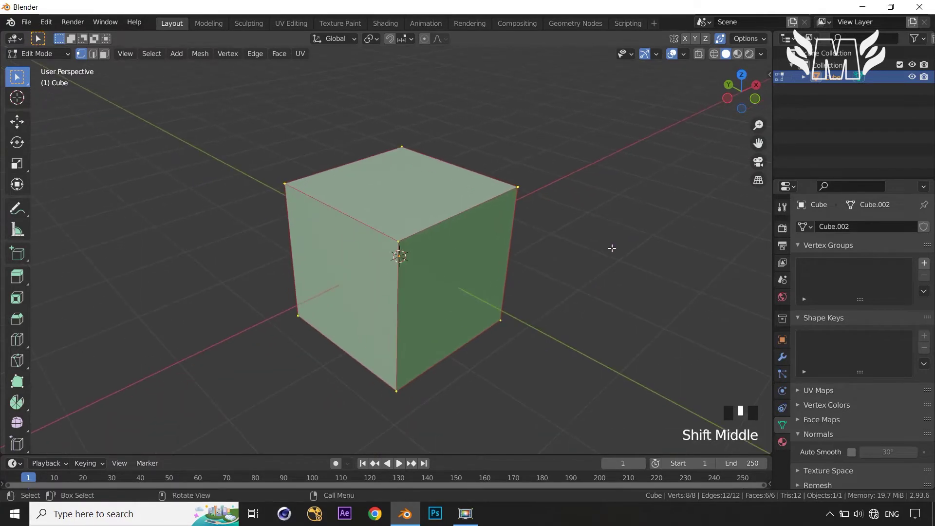
key(a)
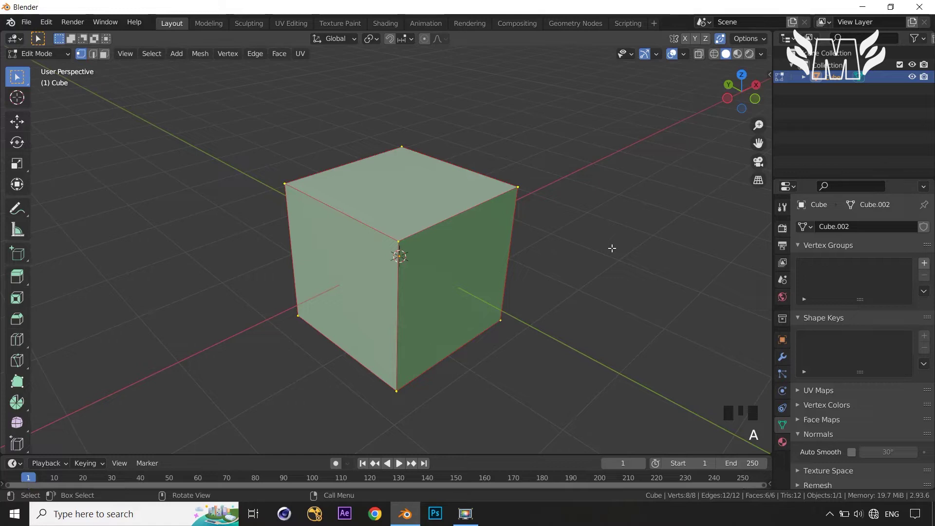
key(3)
Subdivide all faces of the cube with one cut
key(a)
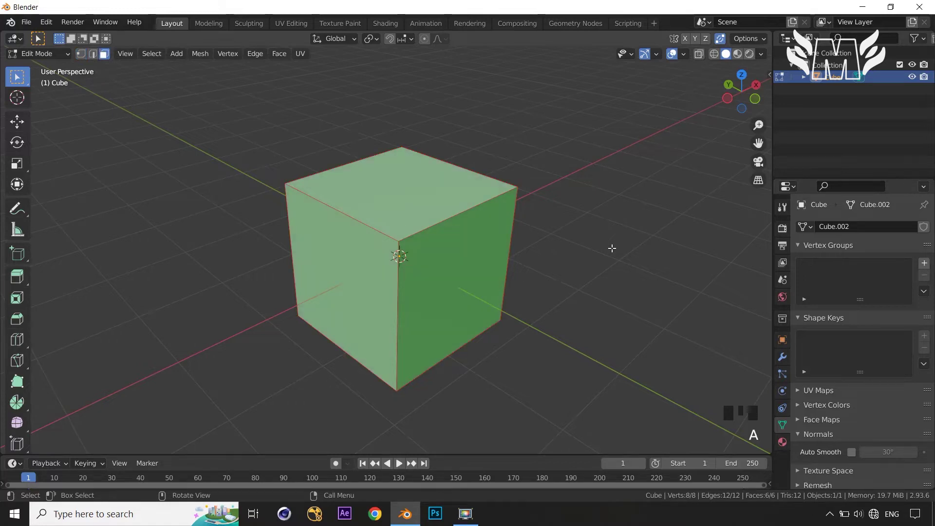
right_click(602, 180)
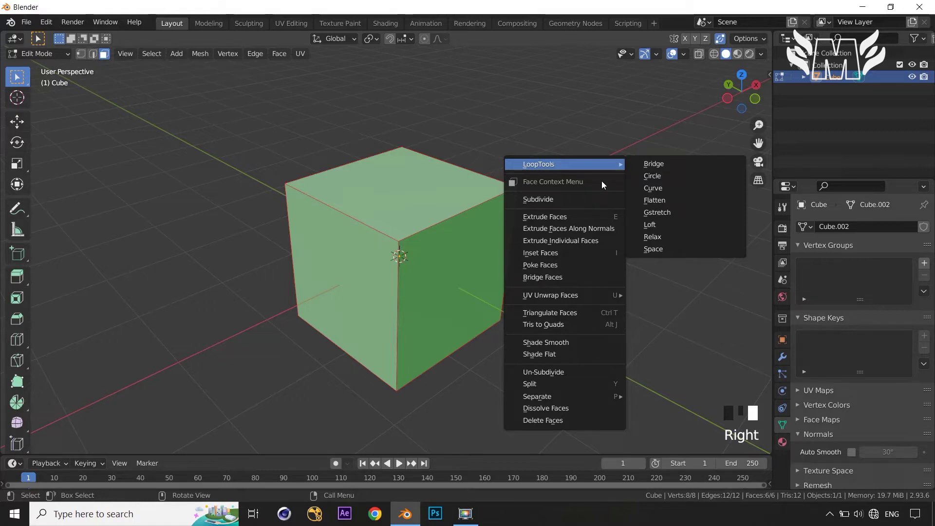
click(538, 204)
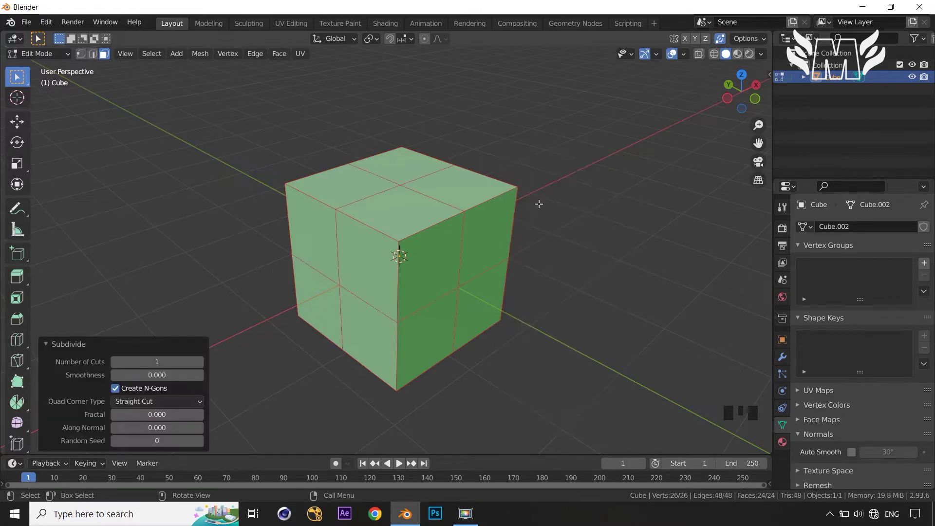
mouse_move(565, 258)
middle_down()
mouse_move(543, 253)
mouse_move(562, 234)
mouse_move(611, 242)
mouse_move(601, 236)
mouse_move(604, 265)
mouse_move(566, 275)
middle_up()
scroll(558, 264, up, 1)
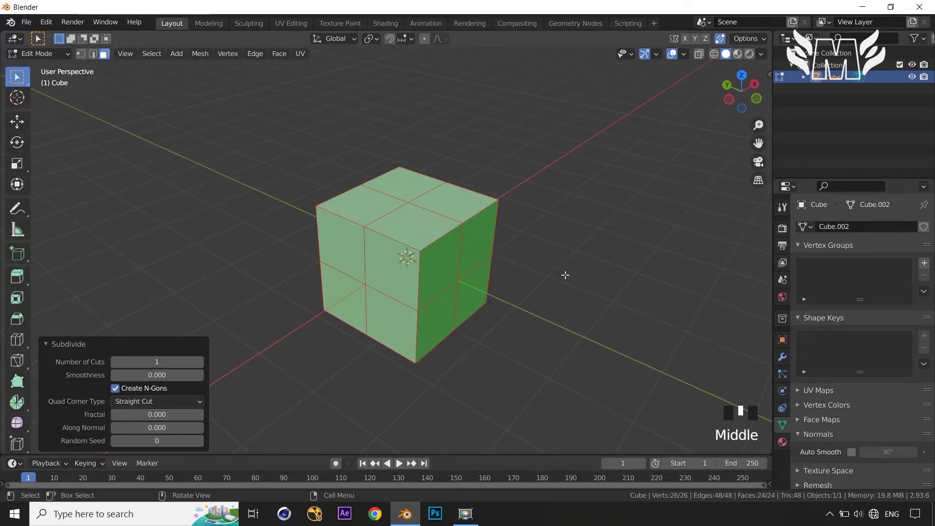
middle_drag(564, 274, 563, 273)
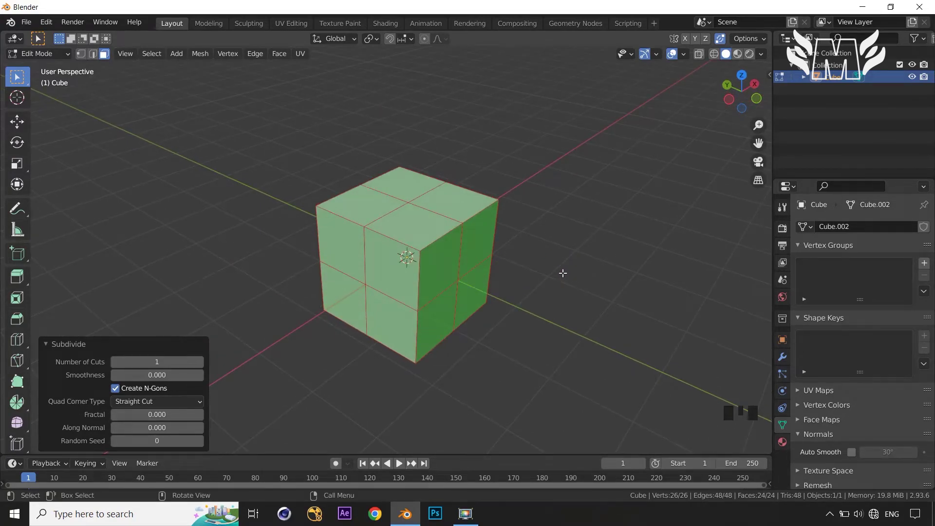
Subdivide only the top quarter face at the cube's negative X, negative Y corner, and clear the selection
click(420, 236)
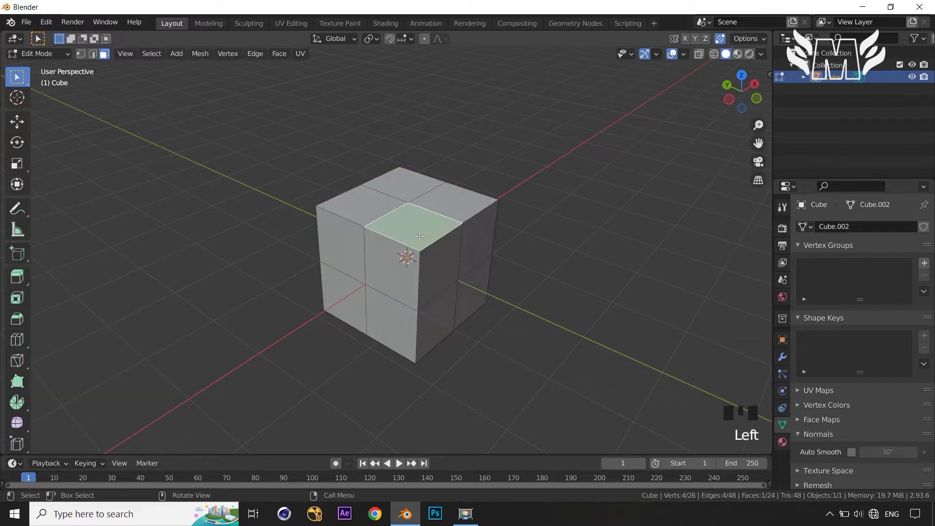
right_click(584, 156)
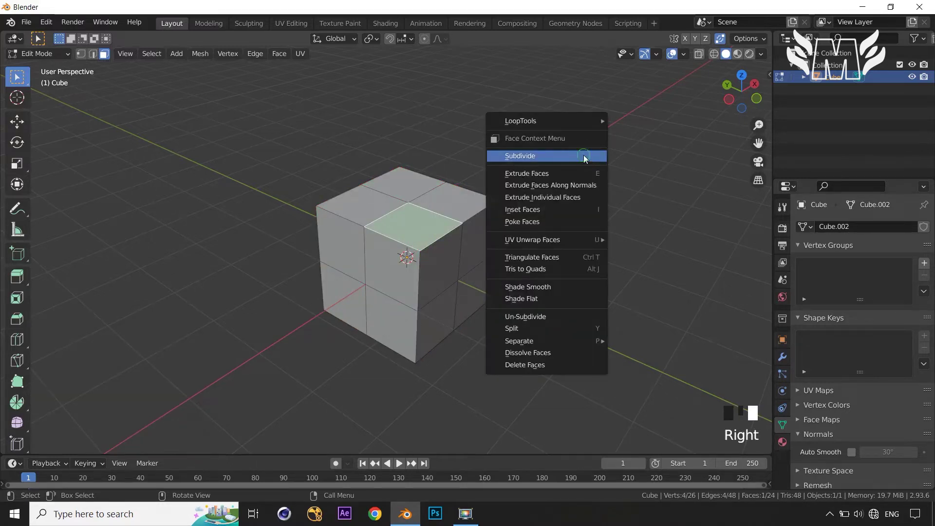
click(583, 156)
click(594, 248)
middle_drag(595, 248, 589, 265)
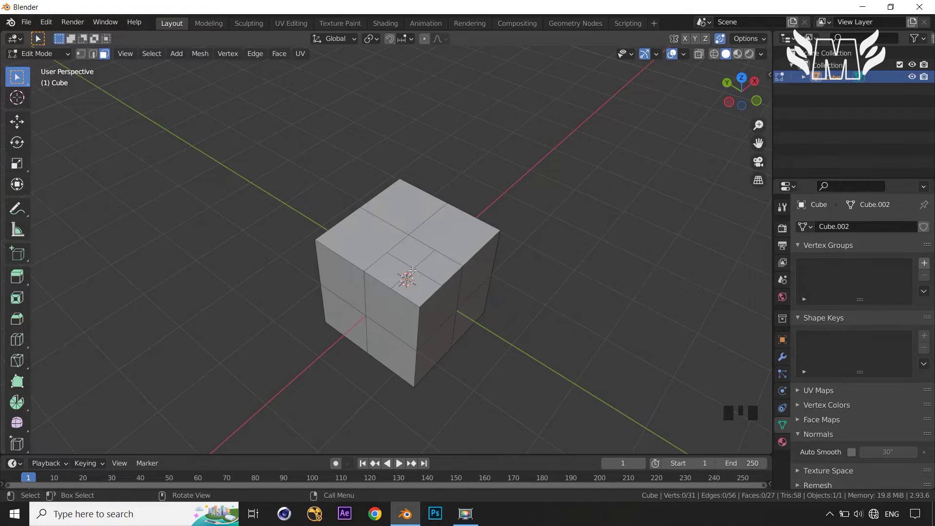
shift+middle_drag(528, 290, 570, 274)
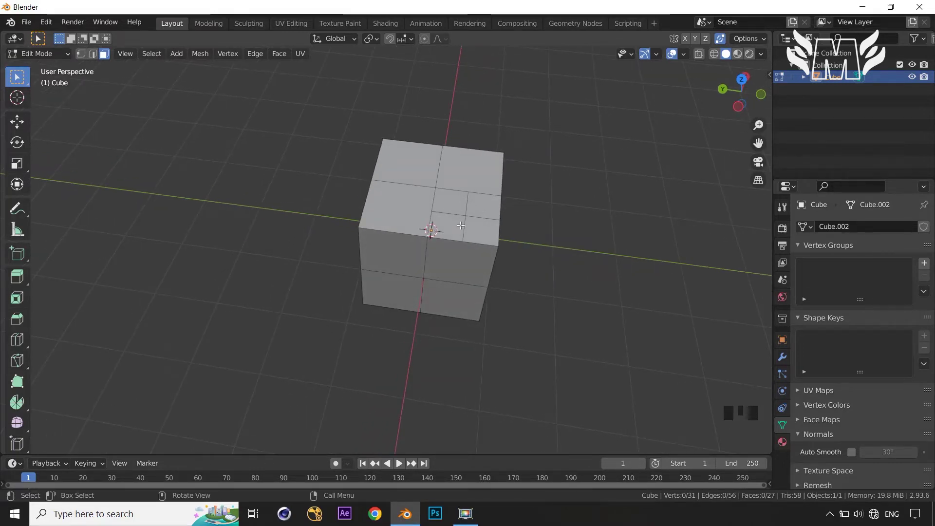
Subdivide the neighbouring top quarter face on the positive Y side with one cut, and inspect its edge points in vertex selection mode
click(406, 206)
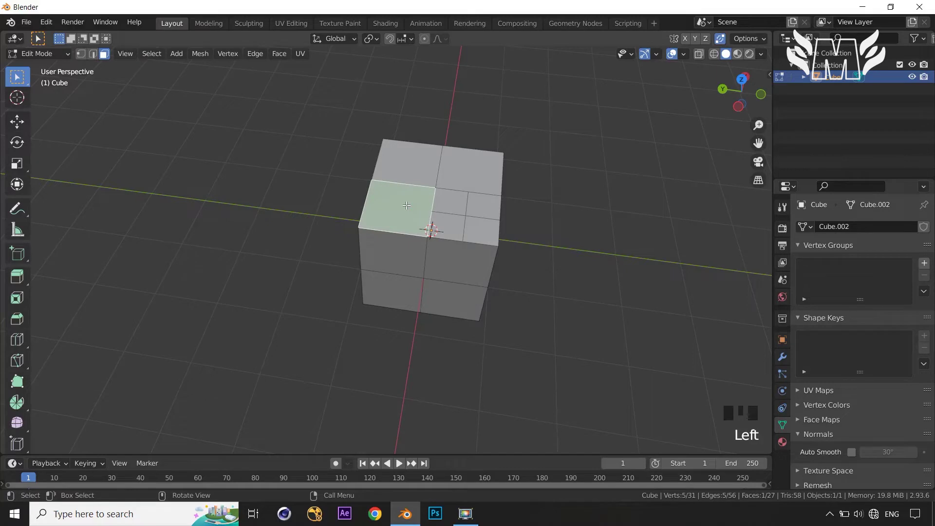
right_click(407, 205)
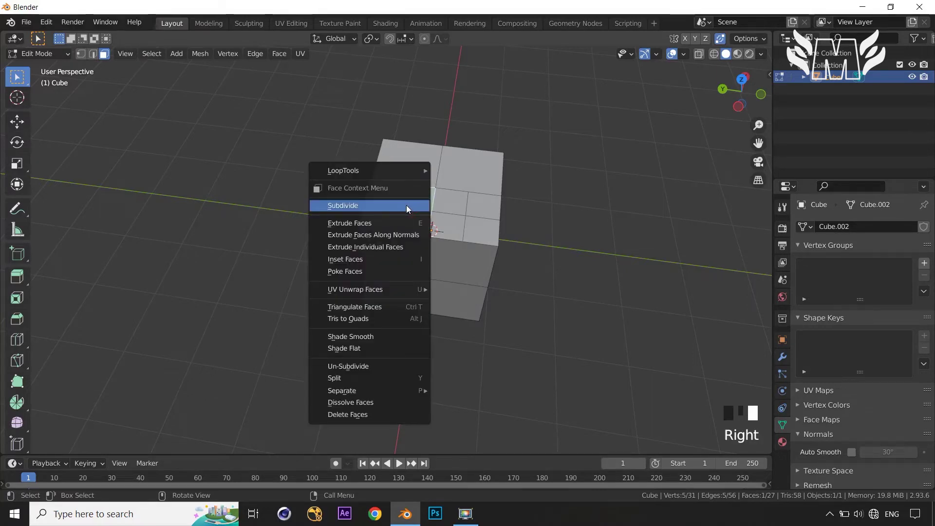
click(407, 205)
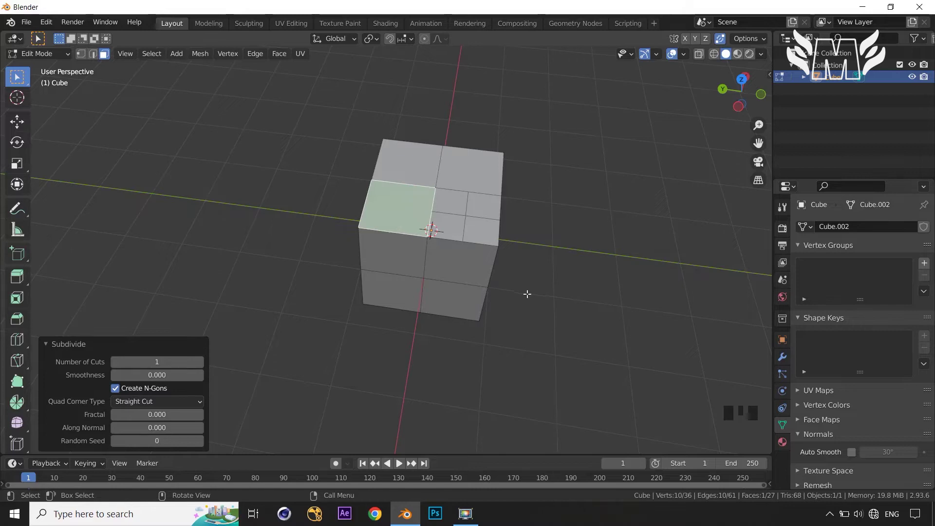
shift+middle_drag(527, 293, 532, 318)
scroll(534, 317, up, 1)
click(586, 286)
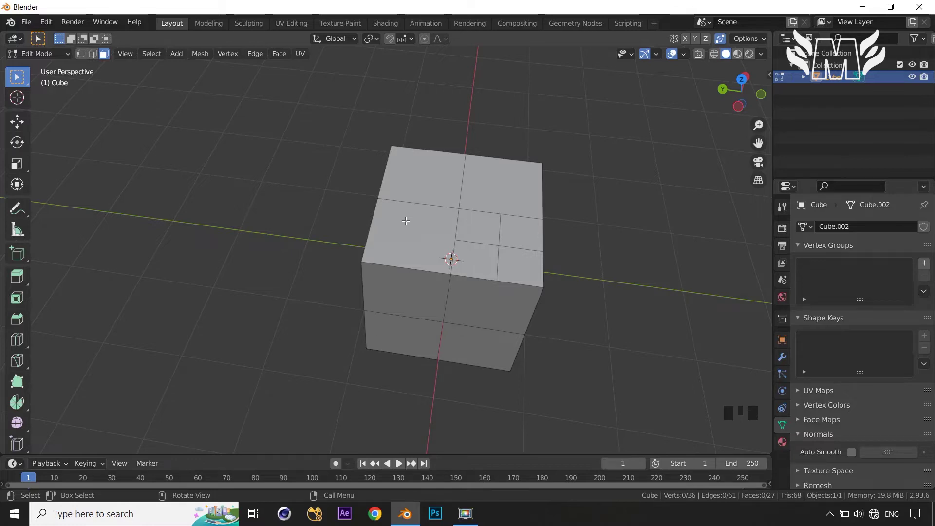
key(1)
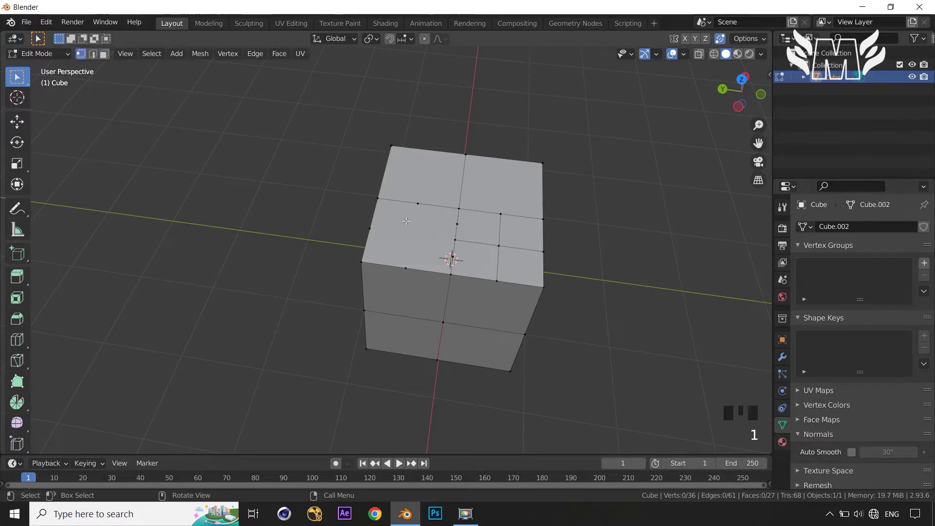
middle_drag(359, 259, 409, 260)
scroll(419, 258, up, 2)
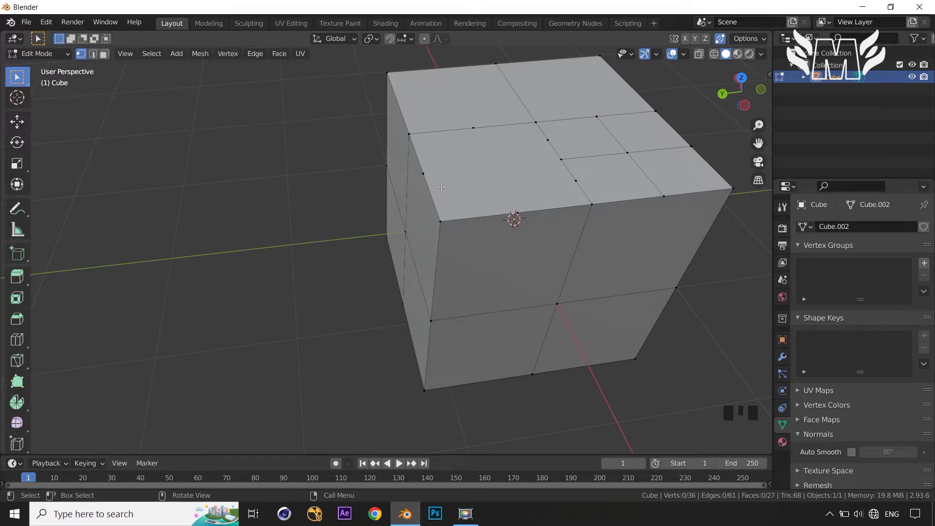
middle_drag(579, 195, 442, 174)
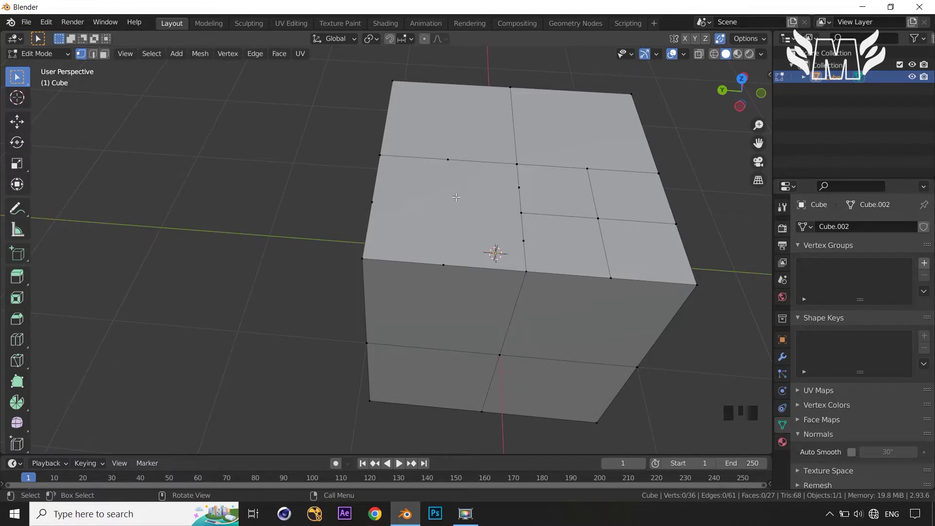
Undo all the subdivisions made on the cube and clear the face selection
key(ctrl+z)
key(ctrl+z)
key(ctrl+z)
key(ctrl+z)
key(ctrl+z)
key(ctrl+z)
key(ctrl+z)
key(ctrl+z)
key(ctrl+z)
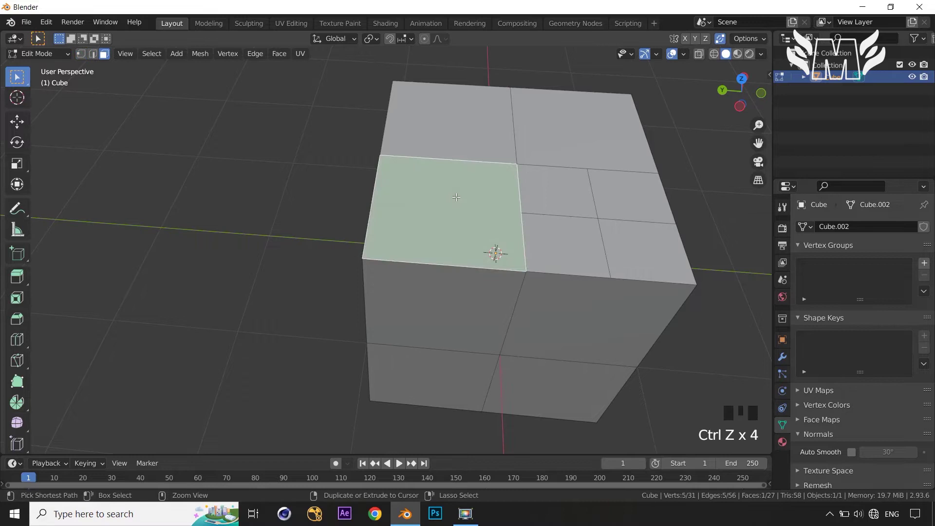
key(ctrl+z)
key(ctrl+z)
key(ctrl+z)
middle_drag(457, 197, 478, 213)
scroll(536, 228, down, 3)
middle_drag(550, 246, 644, 258)
click(633, 236)
Subdivide only the cube's top face with one cut and clear the selection
click(441, 198)
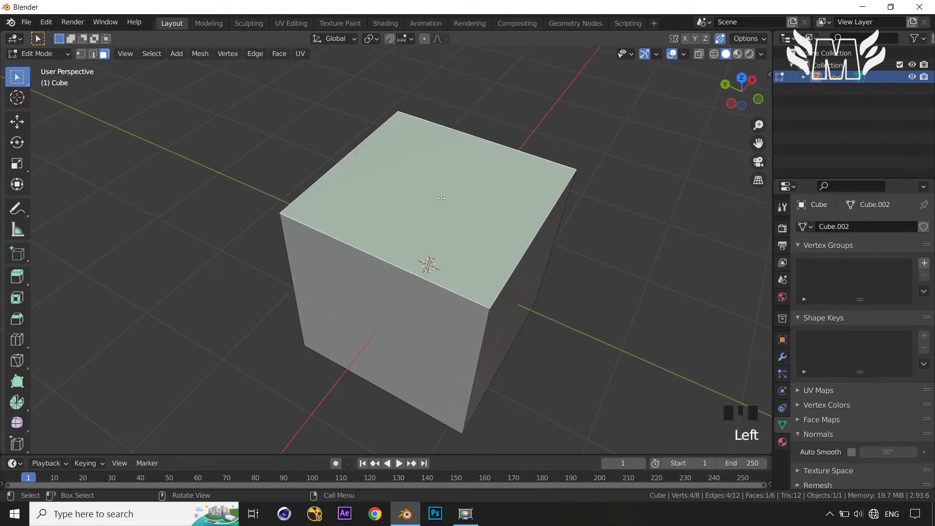
right_click(441, 198)
click(441, 198)
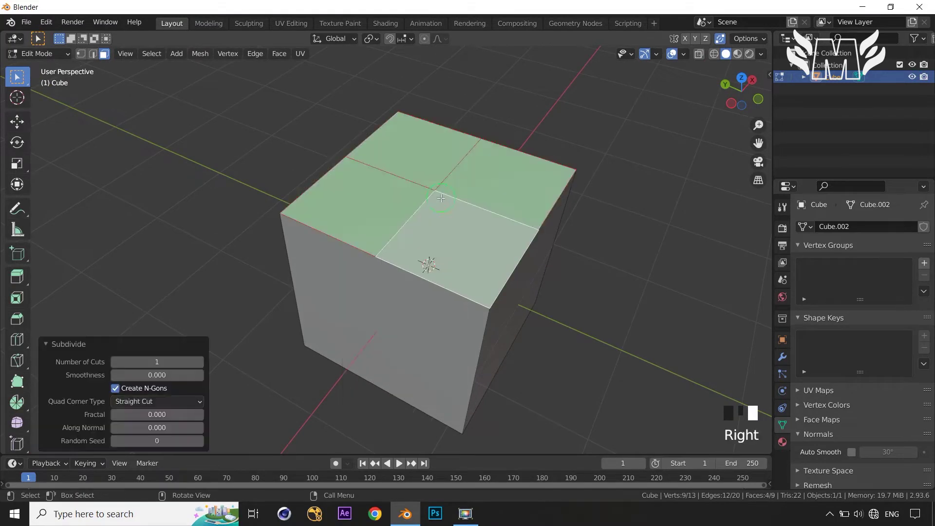
click(601, 230)
middle_drag(610, 245, 578, 226)
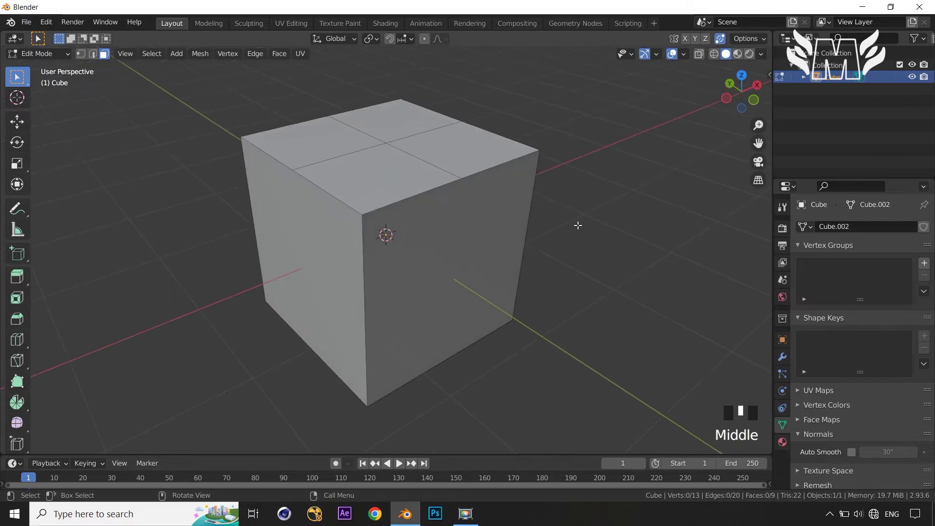
Subdivide the cube's side face facing negative Y with one cut and clear the selection
click(455, 268)
right_click(456, 267)
click(456, 268)
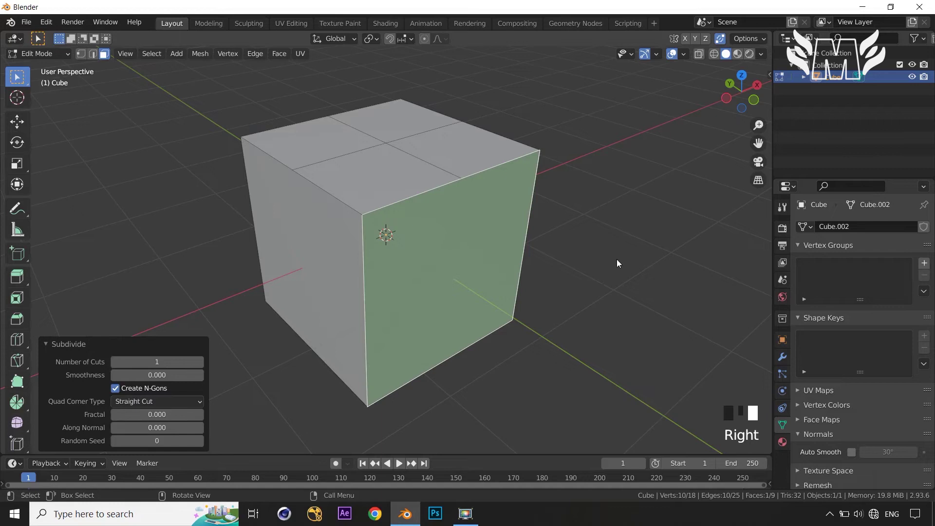
key(Tab)
middle_drag(617, 259, 607, 254)
key(Tab)
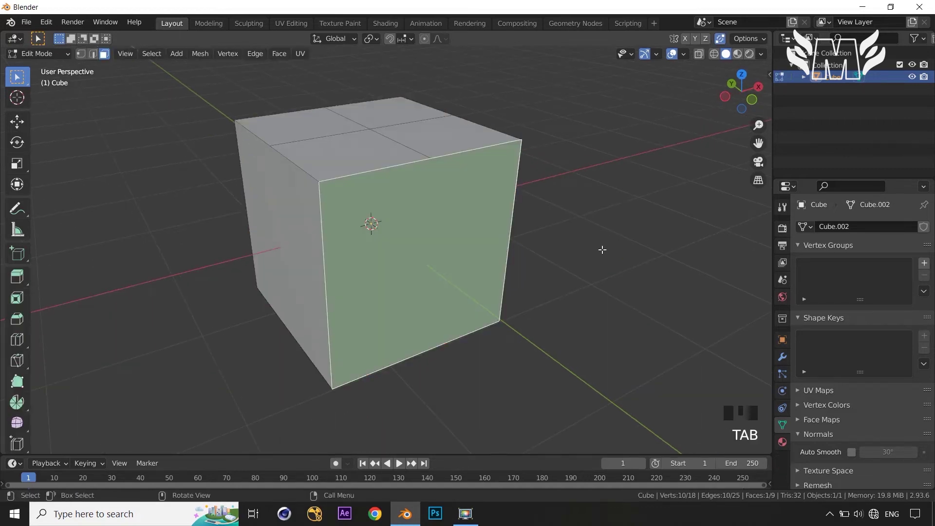
click(532, 187)
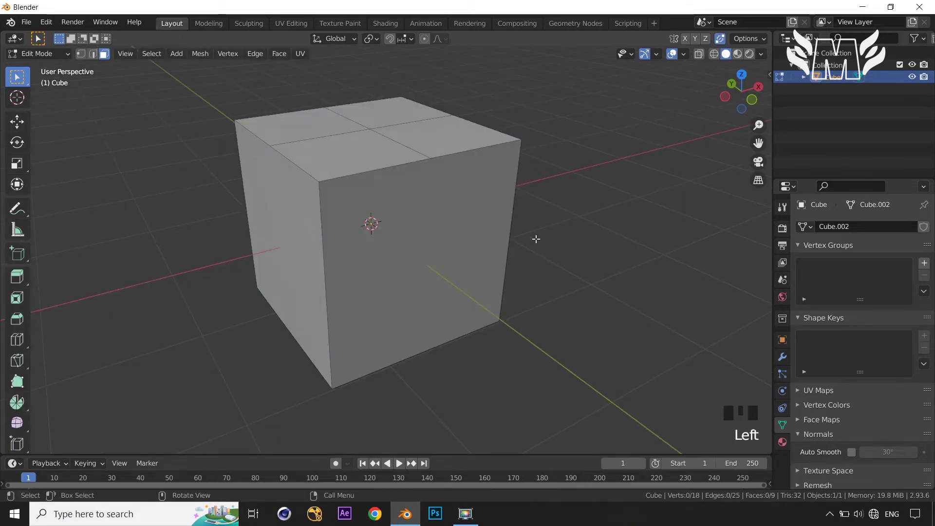
Switch to vertex selection and examine the vertices along the edges of the negative Y side face
key(1)
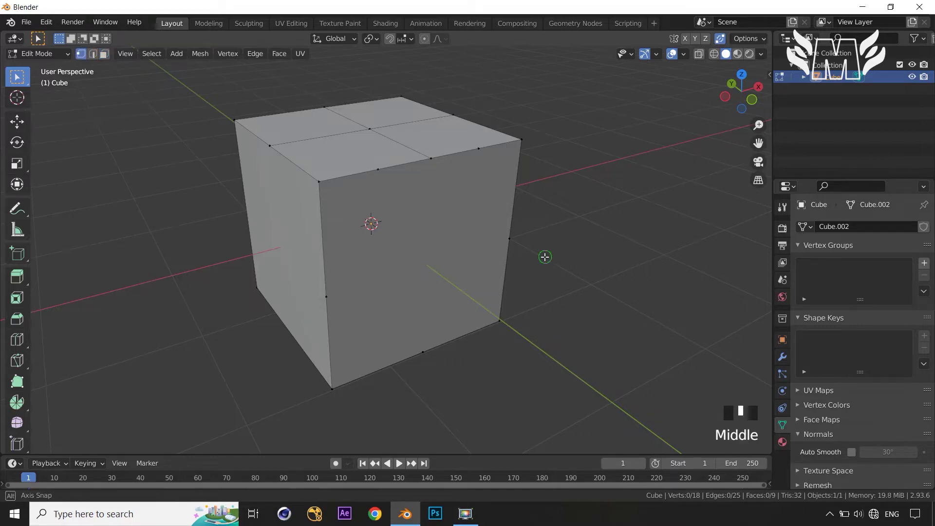
middle_drag(545, 257, 532, 251)
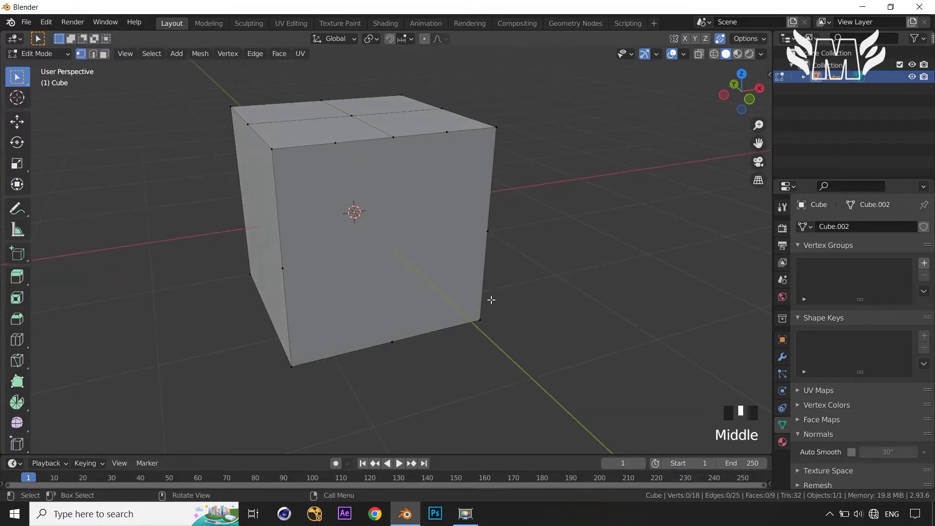
middle_drag(520, 296, 553, 307)
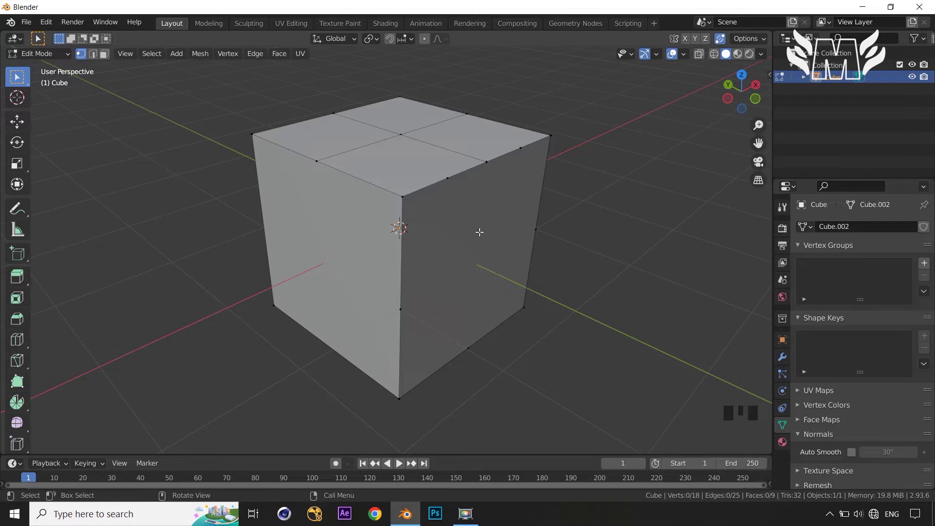
Undo the subdivision of the cube's negative Y side face, keeping the top face subdivided
key(ctrl+z)
key(ctrl+z)
key(ctrl+z)
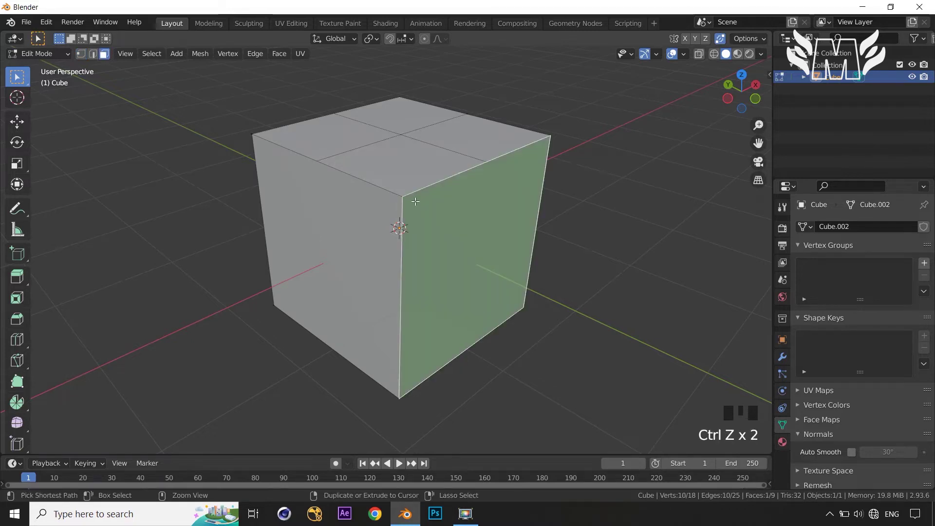
key(Tab)
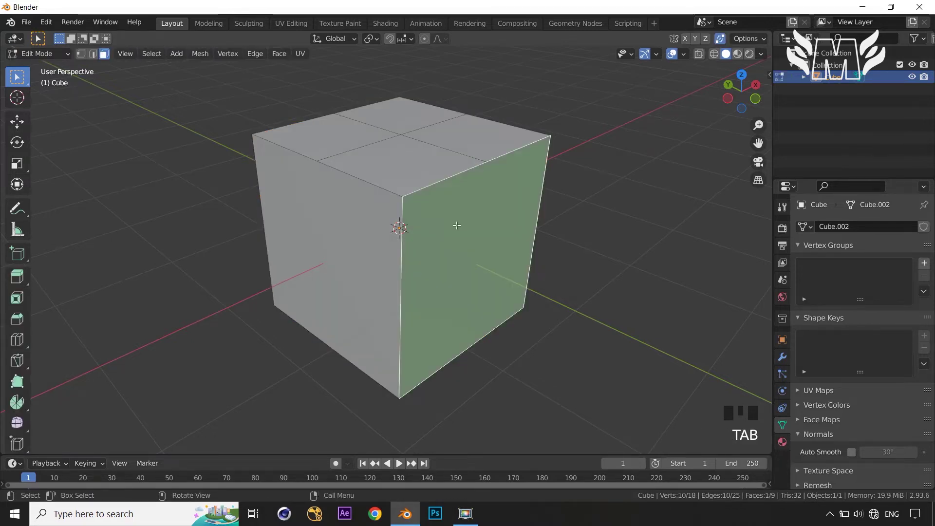
key(ctrl+z)
key(ctrl+z)
key(ctrl+z)
key(ctrl+z)
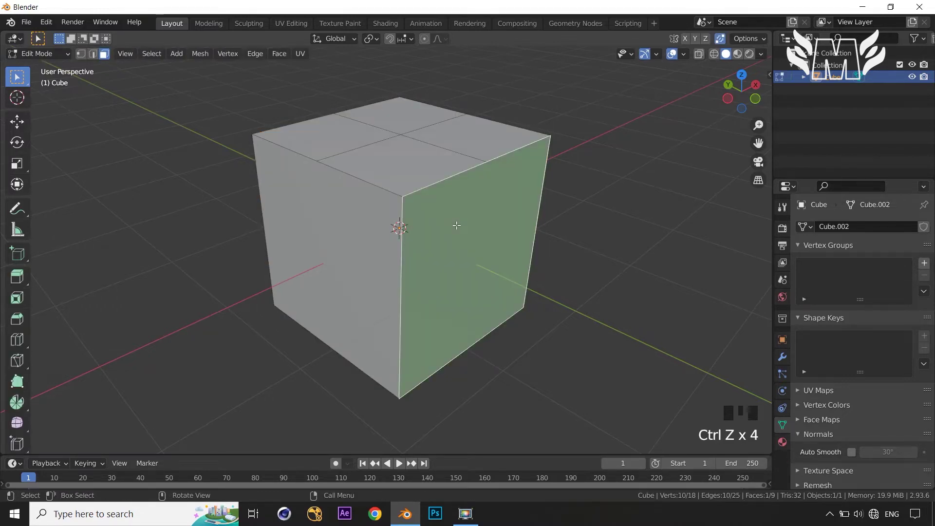
key(ctrl+z)
key(ctrl+z)
key(ctrl+z)
key(ctrl+z)
key(ctrl+z)
key(ctrl+z)
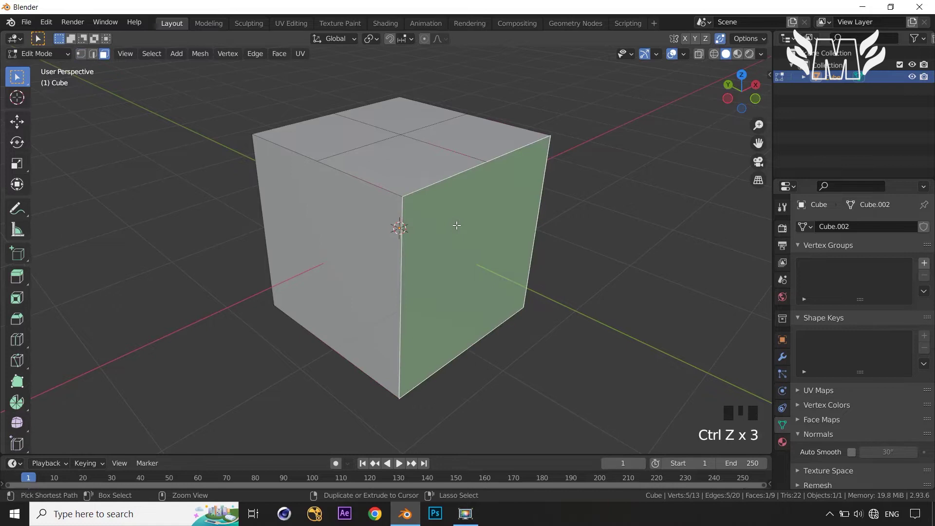
Move the midpoint vertex of the top edge on the negative Y side upward by about 0.26 m in Z, 0.10 m in Y and 0.06 m in X
key(1)
middle_drag(551, 240, 378, 211)
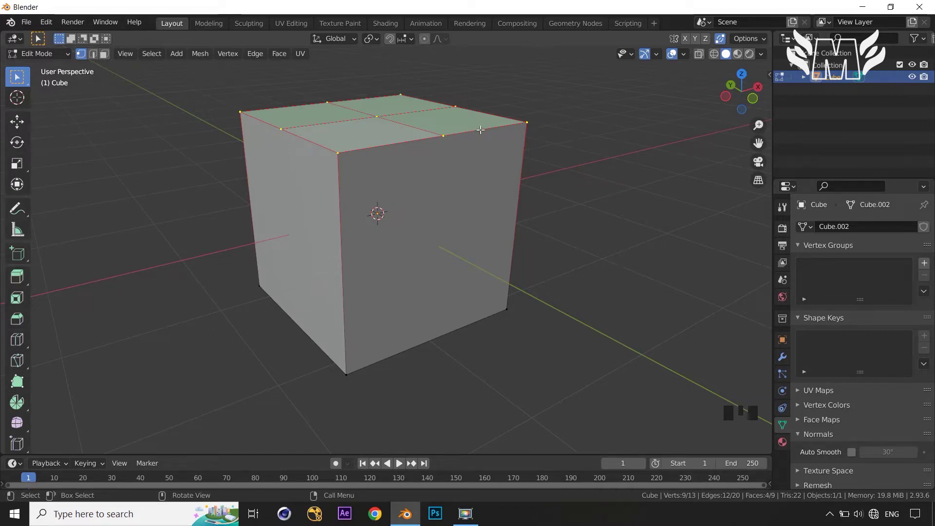
click(441, 132)
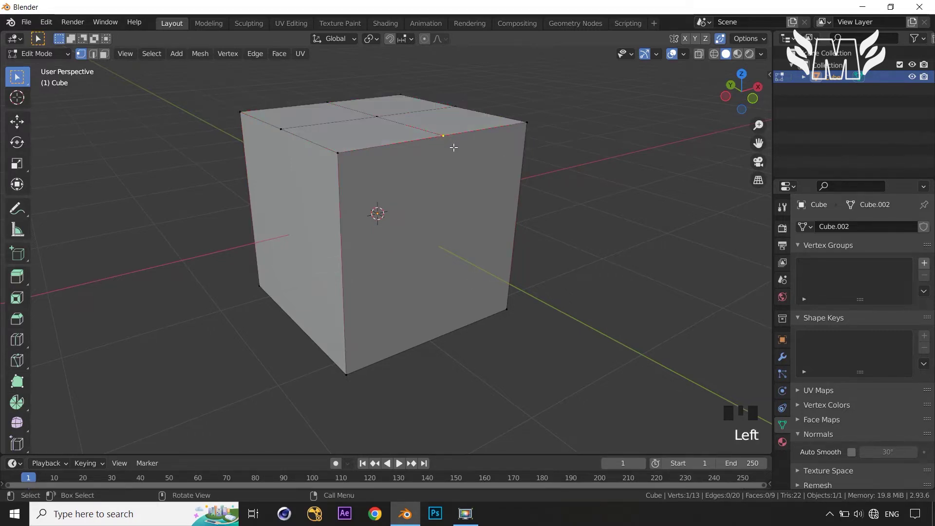
key(g)
click(478, 162)
middle_drag(478, 162, 428, 151)
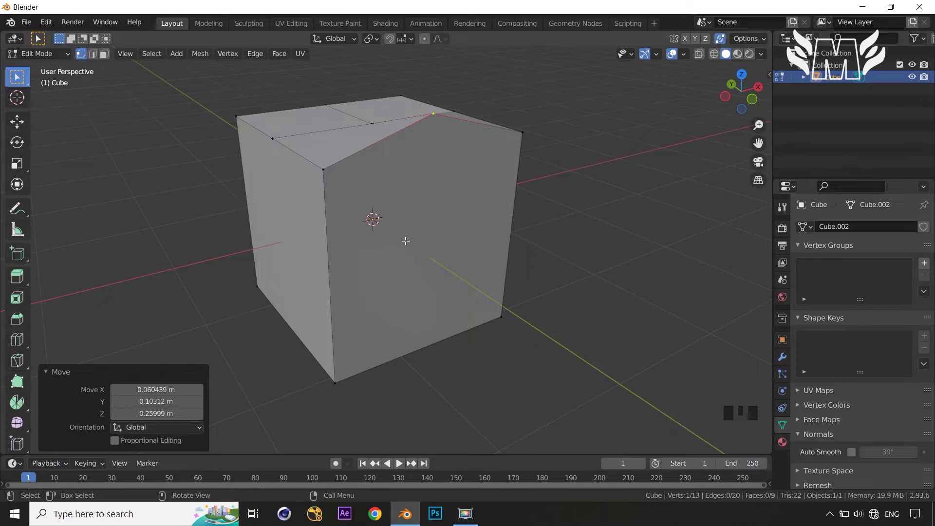
middle_drag(417, 247, 433, 255)
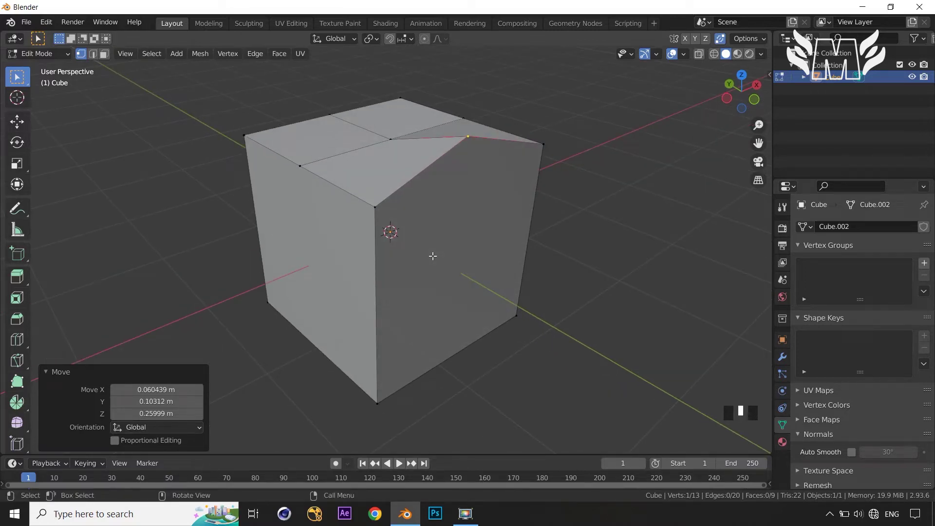
Undo the midpoint vertex move and the subdivision of the cube's top face
key(ctrl+z)
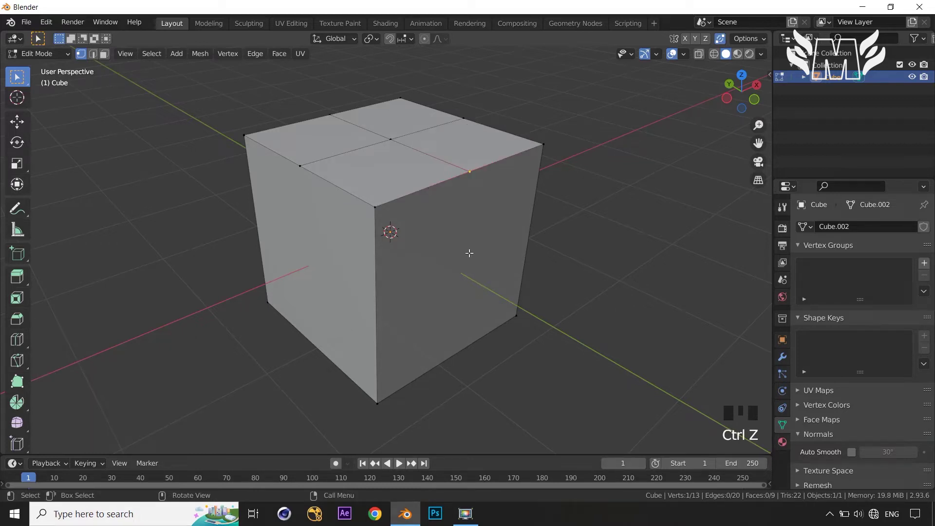
key(ctrl+z)
key(ctrl+z)
key(ctrl+z)
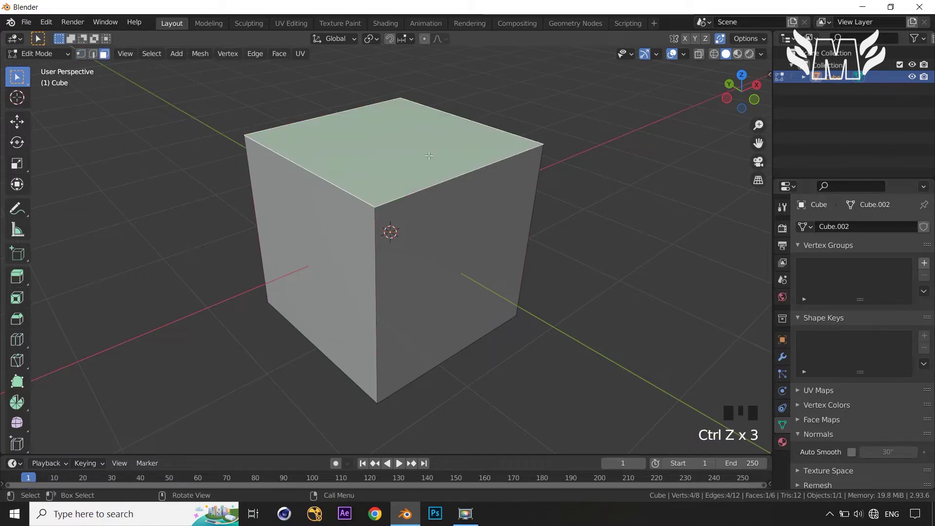
Add the negative Y side face to the selected top face and subdivide both together with one cut
shift+click(476, 267)
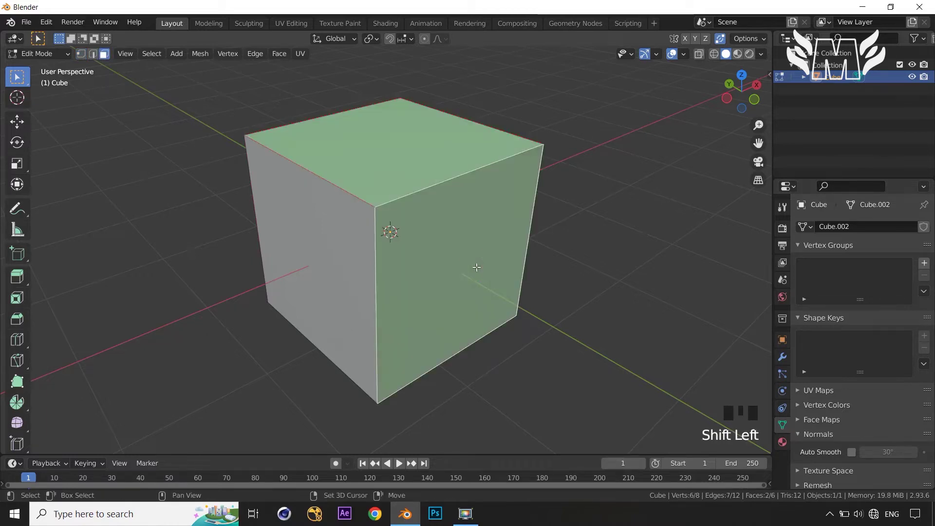
right_click(578, 188)
click(578, 188)
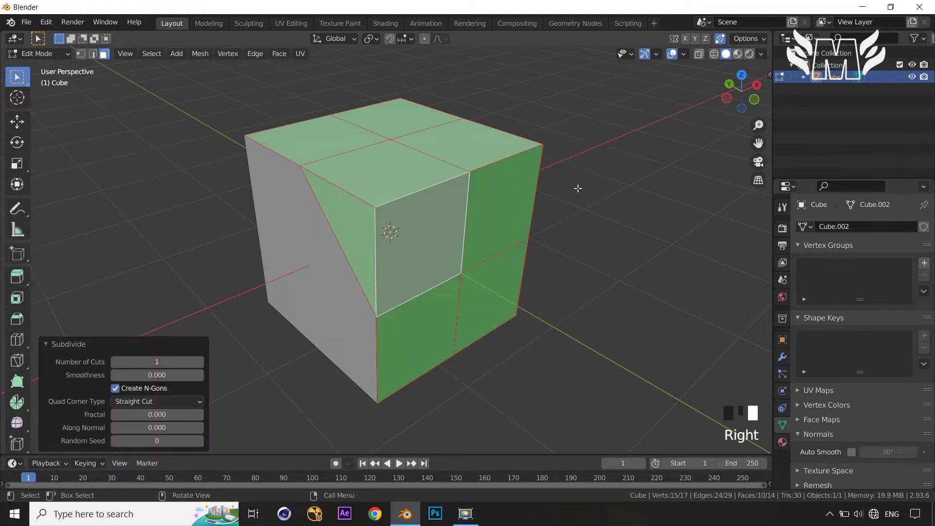
Examine the cube with its two subdivided faces in Object Mode and with the selection cleared
key(Tab)
mouse_move(615, 222)
middle_down()
mouse_move(606, 218)
mouse_move(592, 240)
mouse_move(633, 257)
mouse_move(483, 234)
mouse_move(642, 238)
mouse_move(618, 232)
middle_up()
key(Tab)
click(591, 235)
mouse_move(484, 252)
middle_down()
mouse_move(533, 255)
mouse_move(487, 259)
middle_up()
key(ctrl+z)
key(ctrl+z)
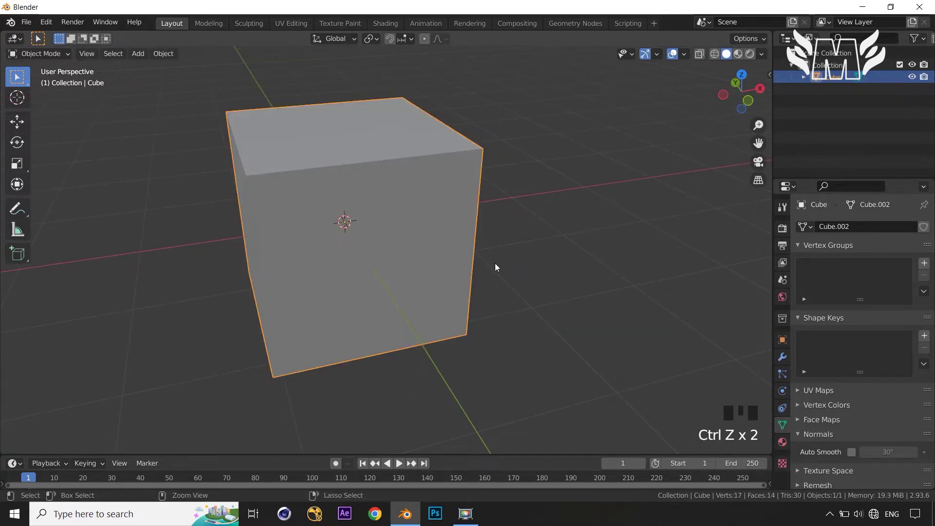
click(568, 279)
middle_drag(577, 286, 612, 291)
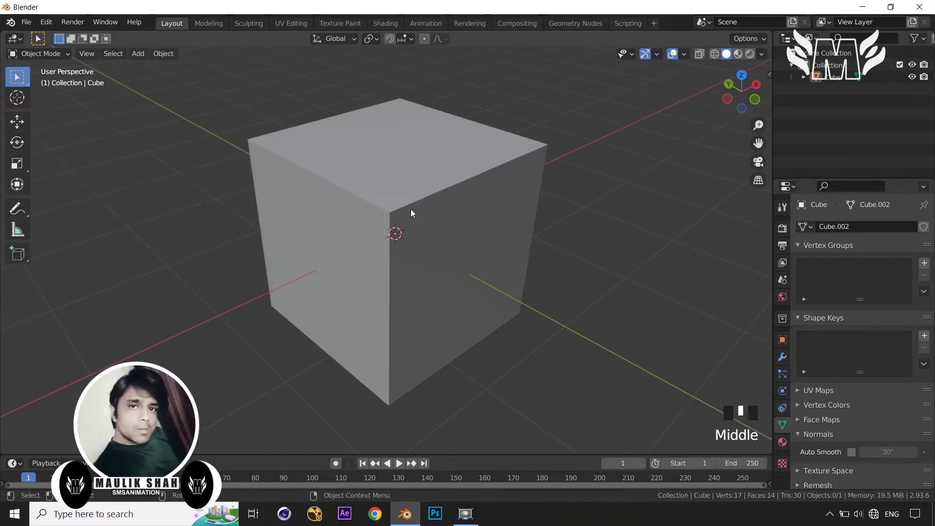
Undo the joint subdivision of the top and negative Y faces and clear the face selection
key(1)
key(ctrl+z)
key(ctrl+z)
key(ctrl+z)
key(ctrl+z)
key(ctrl+z)
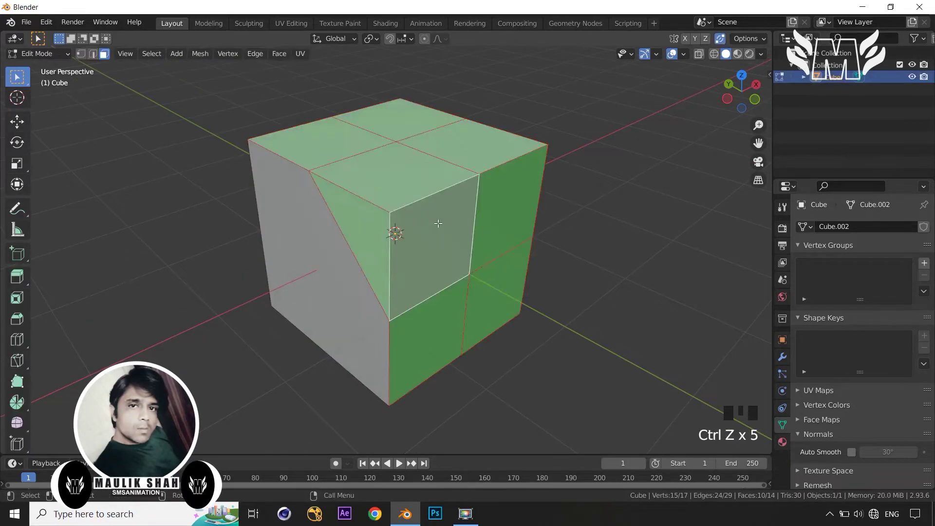
key(ctrl+z)
key(ctrl+z)
key(ctrl+z)
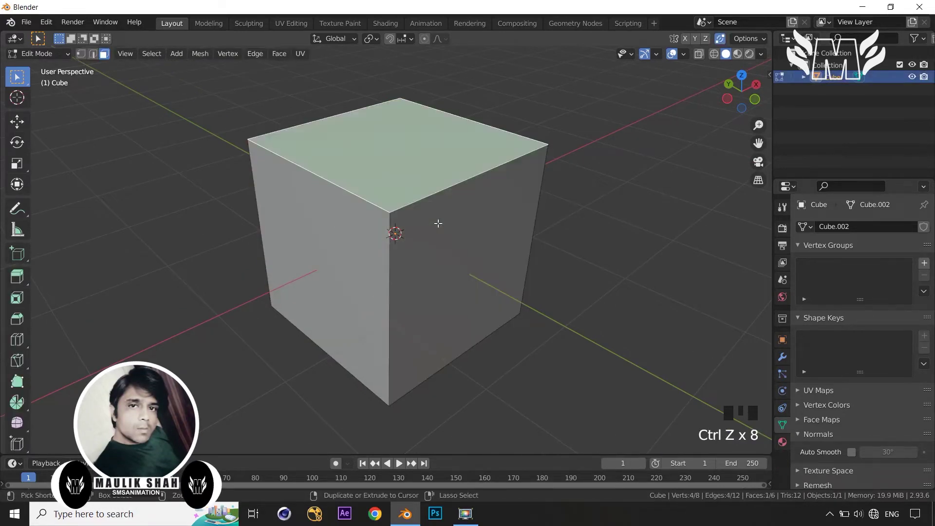
click(602, 213)
middle_drag(603, 214, 605, 225)
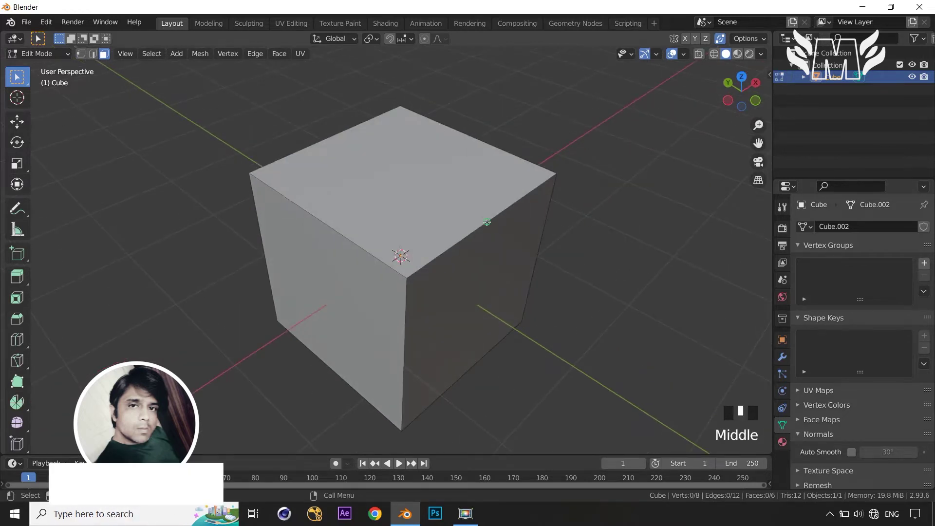
Select the top face's two opposite edges on the positive and negative Y sides, subdivide them with one cut, and clear the selection
click(487, 222)
key(2)
click(487, 221)
shift+click(332, 137)
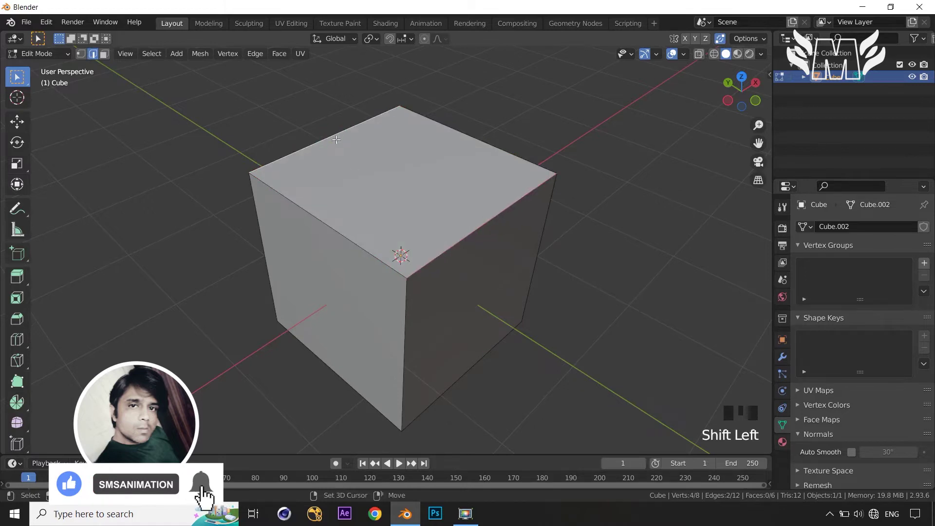
right_click(612, 144)
click(604, 136)
click(599, 221)
middle_drag(599, 221, 497, 230)
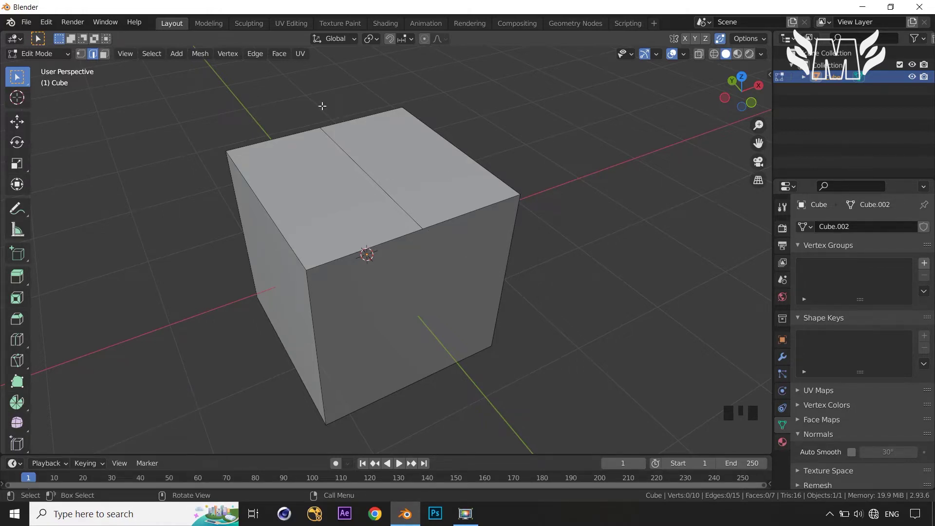
Move the new middle top edge freely by about 0.20 m in X, 0.46 m in Y and 0.61 m in Z, and undo the move
key(g)
click(404, 209)
key(g)
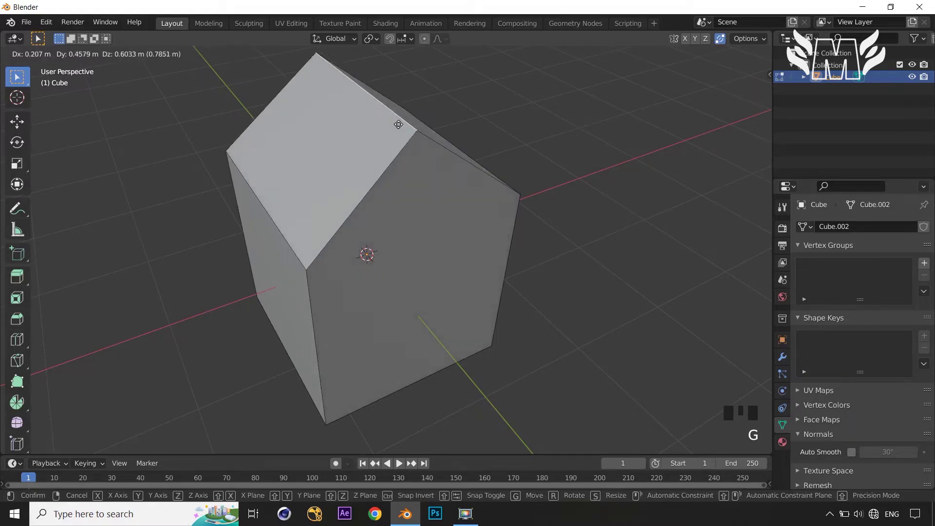
click(399, 125)
middle_drag(517, 263, 565, 254)
scroll(497, 253, down, 3)
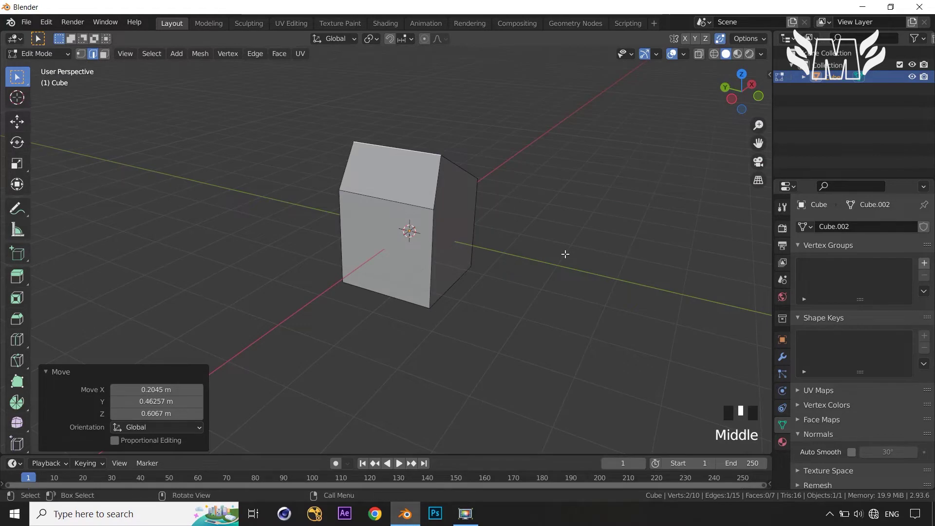
key(ctrl+z)
Raise the middle top edge along Z by about 0.57 m to form a gable roof shape
key(g)
key(z)
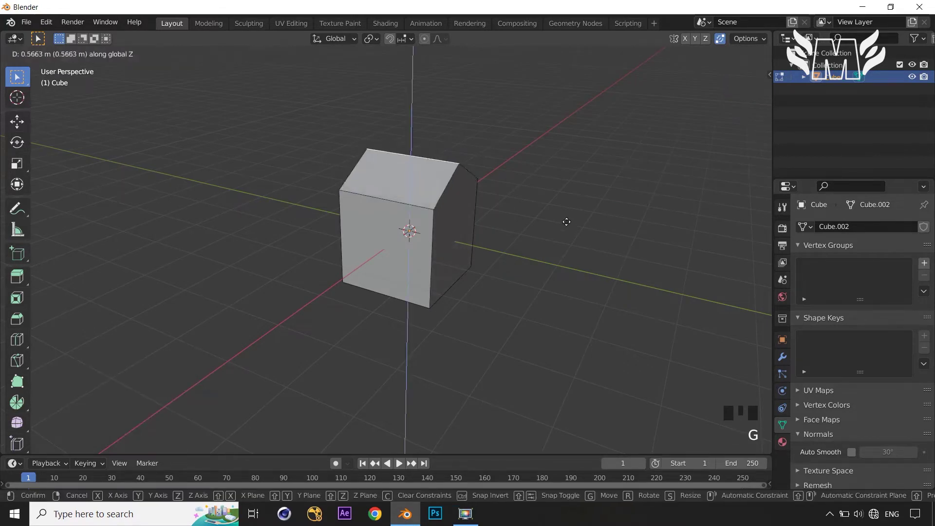
click(567, 222)
click(626, 271)
mouse_move(626, 272)
middle_down()
mouse_move(563, 251)
mouse_move(638, 267)
middle_up()
Undo the vertical move of the middle edge and the subdivision of the two opposite top edges
key(ctrl+z)
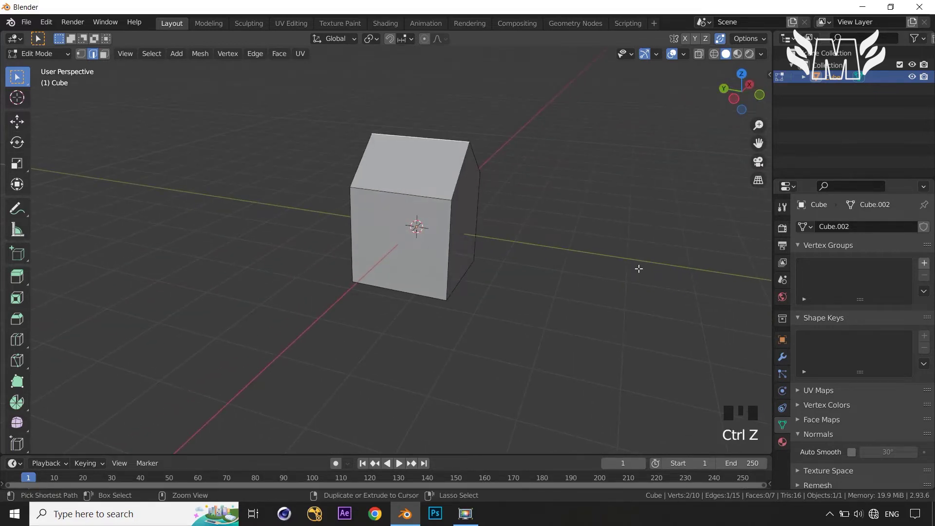
key(ctrl+z)
click(623, 260)
middle_drag(622, 258, 576, 277)
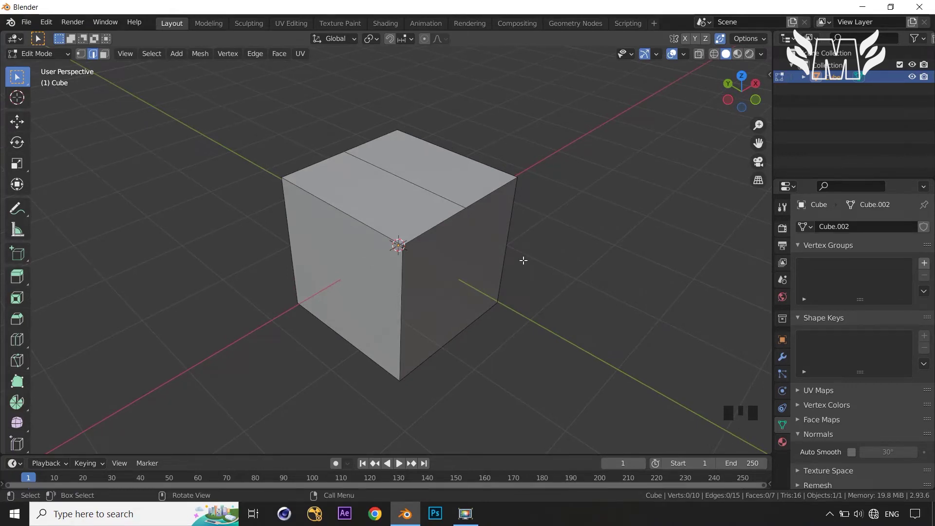
scroll(534, 265, down, 2)
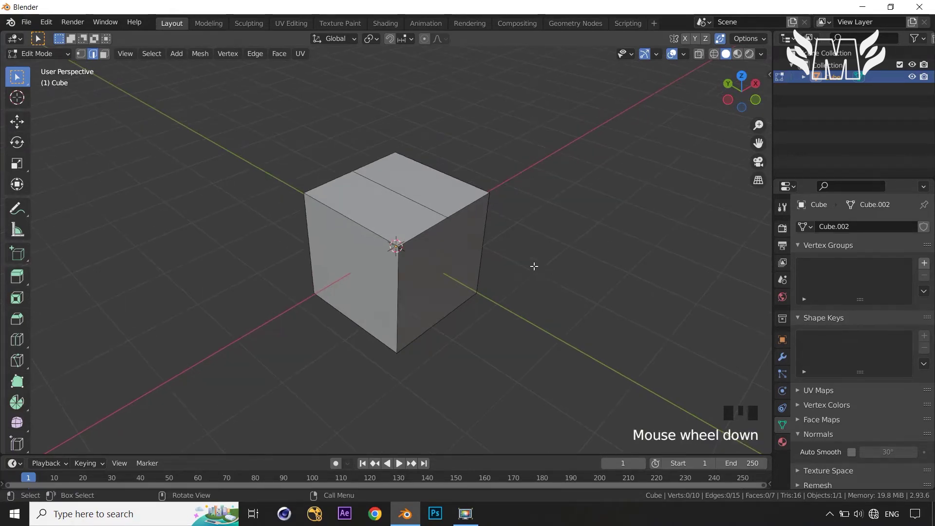
middle_drag(535, 265, 547, 276)
key(ctrl+z)
key(ctrl+z)
key(ctrl+z)
key(ctrl+z)
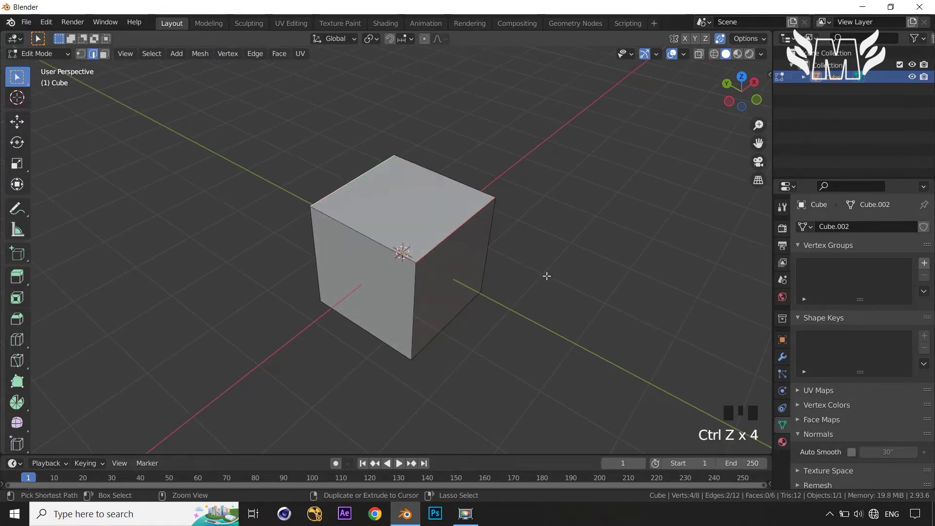
Try to subdivide only the top corner vertex on the positive X, negative Y side in vertex selection mode
middle_drag(545, 273, 527, 267)
scroll(526, 267, up, 1)
key(1)
click(500, 174)
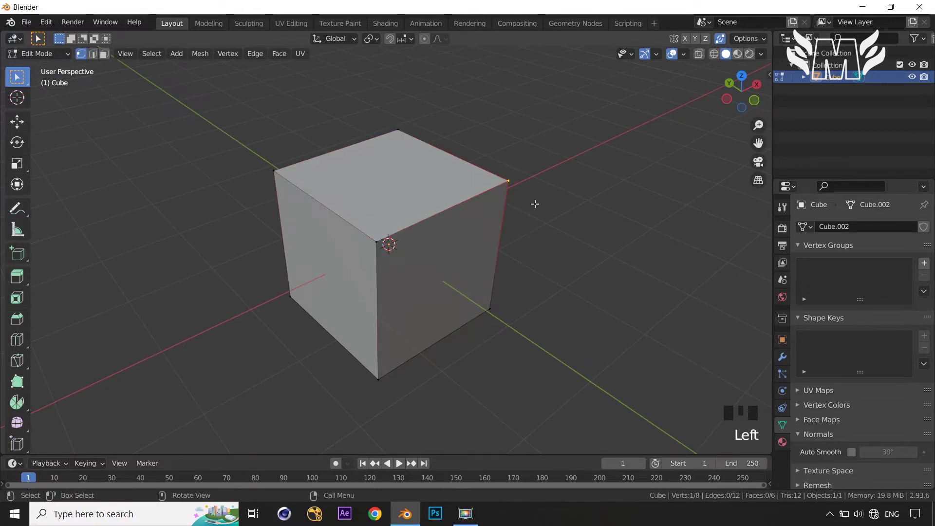
right_drag(535, 203, 535, 205)
middle_drag(606, 220, 500, 229)
scroll(532, 277, up, 2)
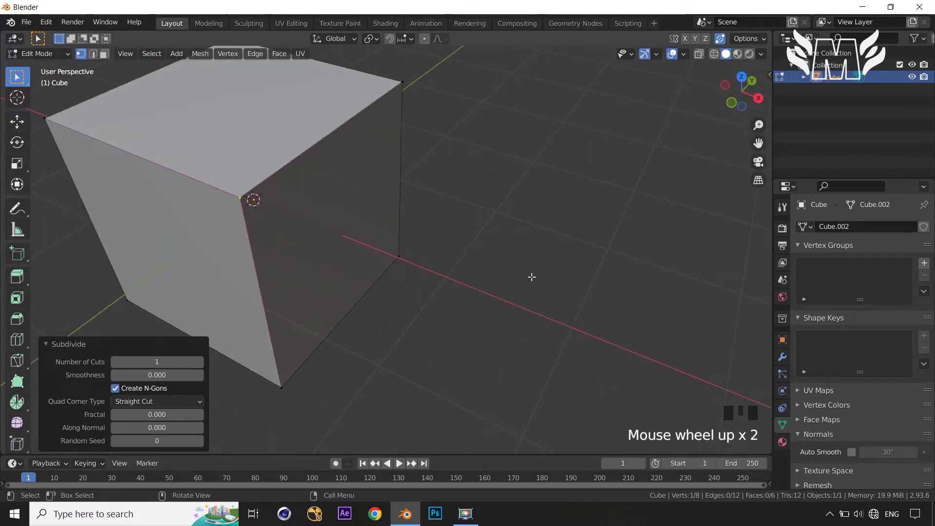
Switch to face selection, select all of the cube's faces, and box-select the three visible faces instead
key(2)
key(3)
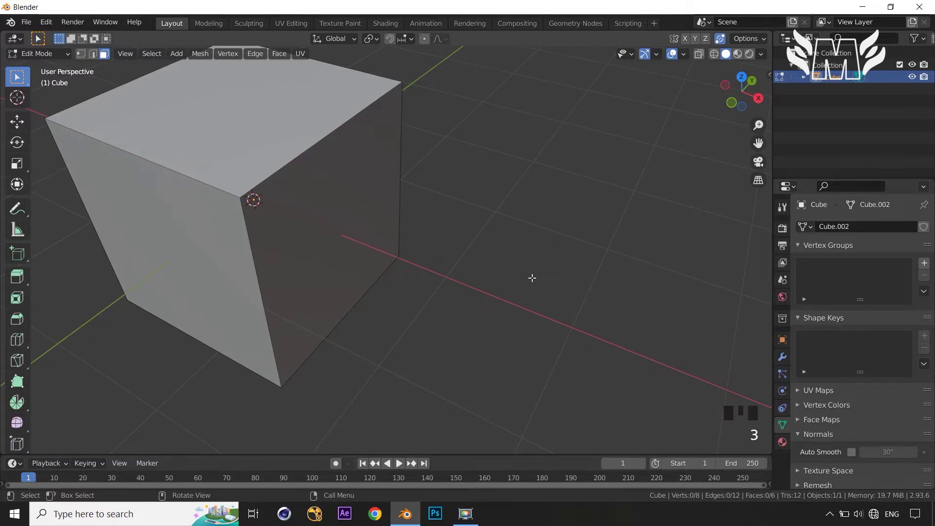
mouse_move(532, 277)
middle_down()
mouse_move(541, 282)
mouse_move(546, 268)
middle_up()
key(a)
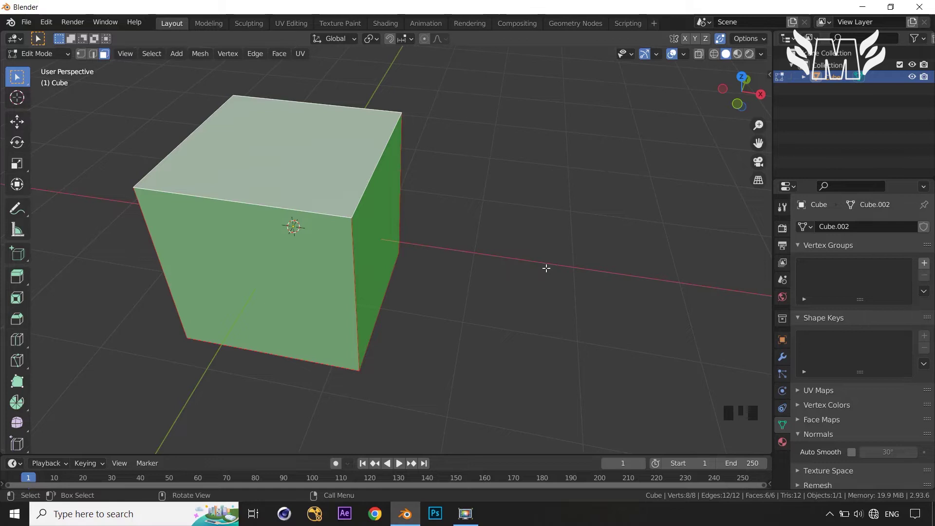
click(546, 268)
mouse_move(546, 268)
middle_down()
mouse_move(568, 278)
mouse_move(535, 273)
middle_up()
drag(312, 221, 384, 263)
Try to subdivide two diagonally opposite corner vertices of the positive X face in vertex selection mode, and clear the selection
key(1)
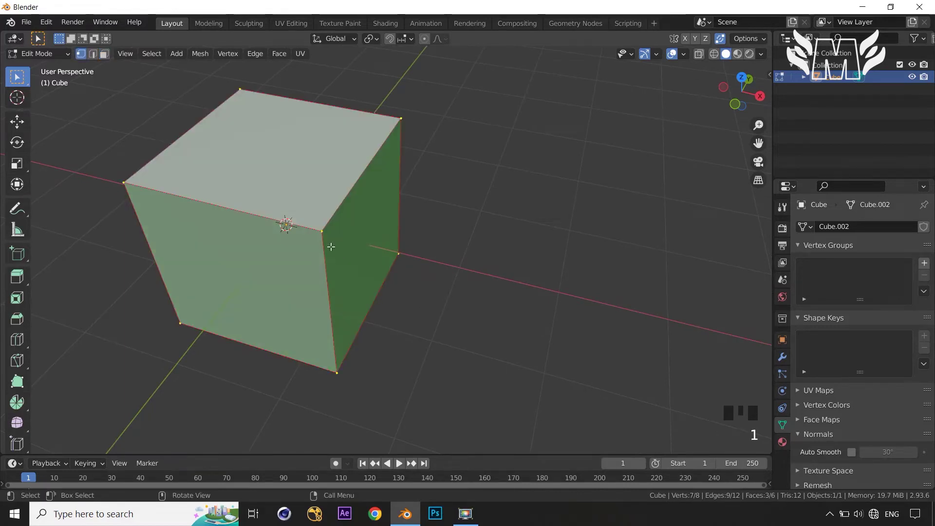
click(361, 265)
shift+click(395, 247)
right_drag(522, 195, 522, 195)
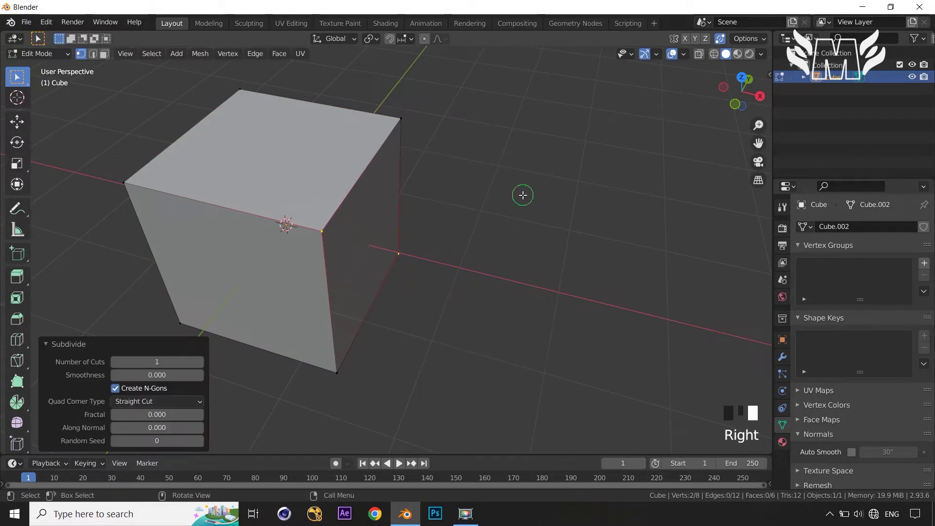
middle_drag(541, 226, 491, 192)
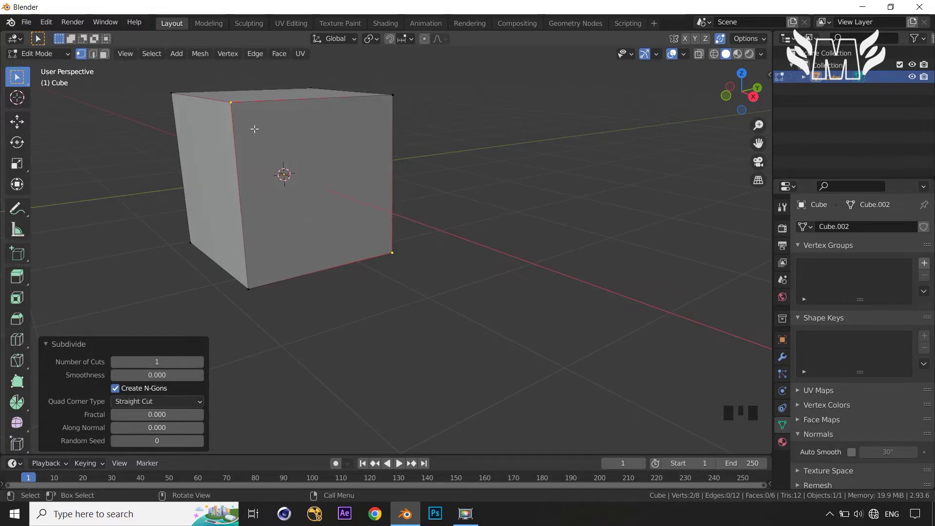
middle_drag(440, 263, 442, 276)
click(499, 210)
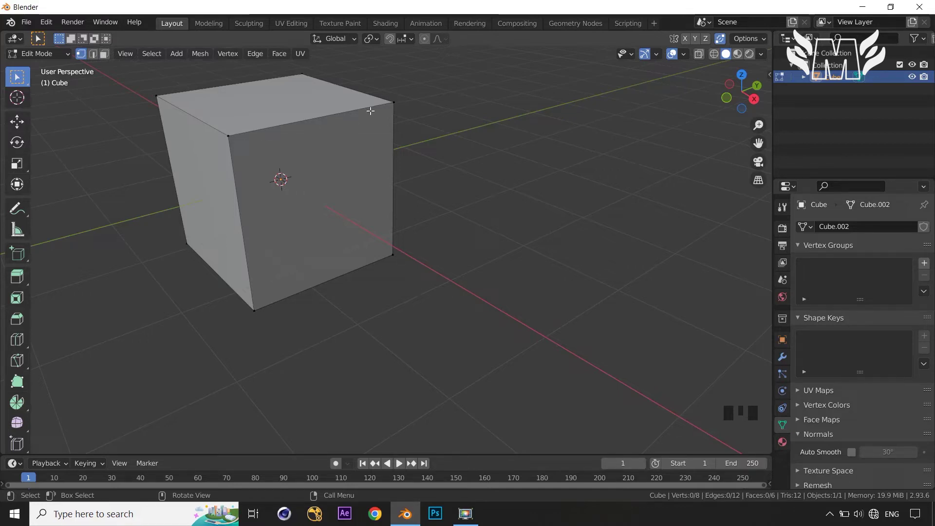
Select the two top corner vertices of the cube's positive X face and subdivide the edge between them
click(217, 128)
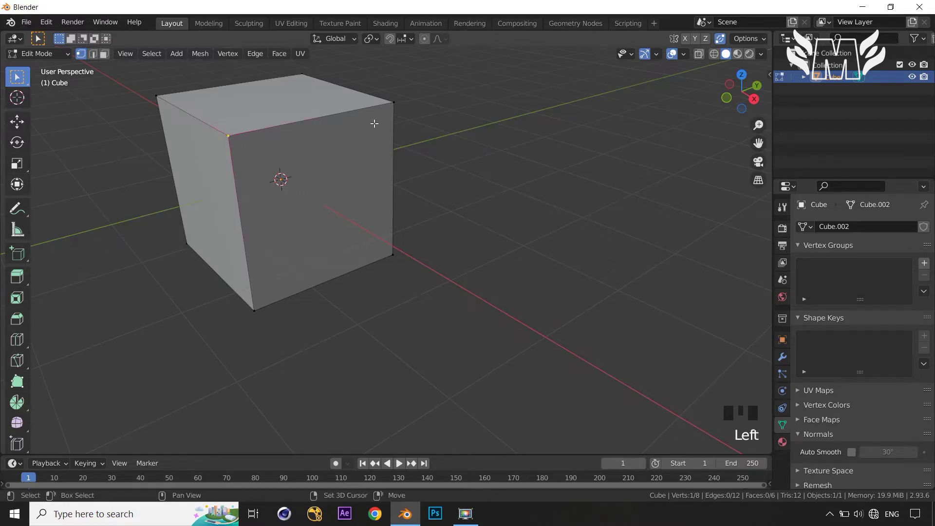
shift+click(386, 94)
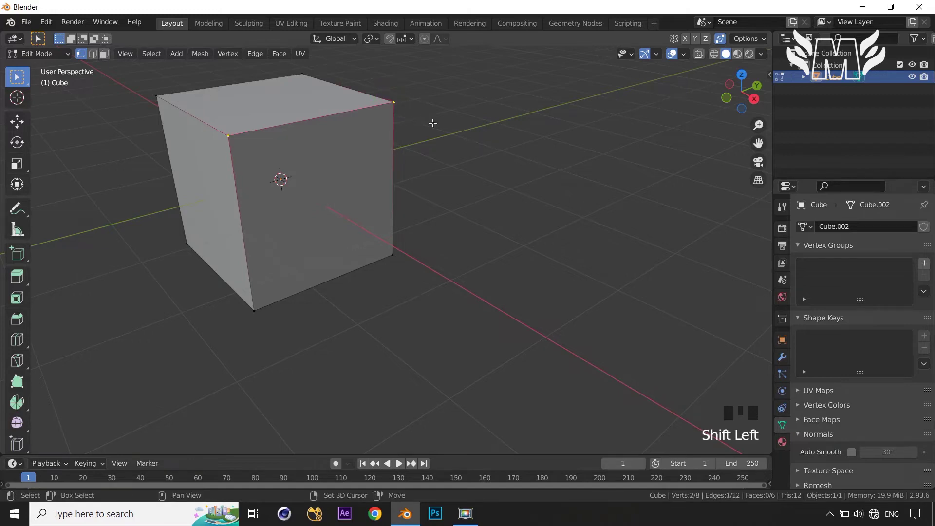
right_click(519, 112)
click(519, 114)
middle_drag(519, 114, 536, 141)
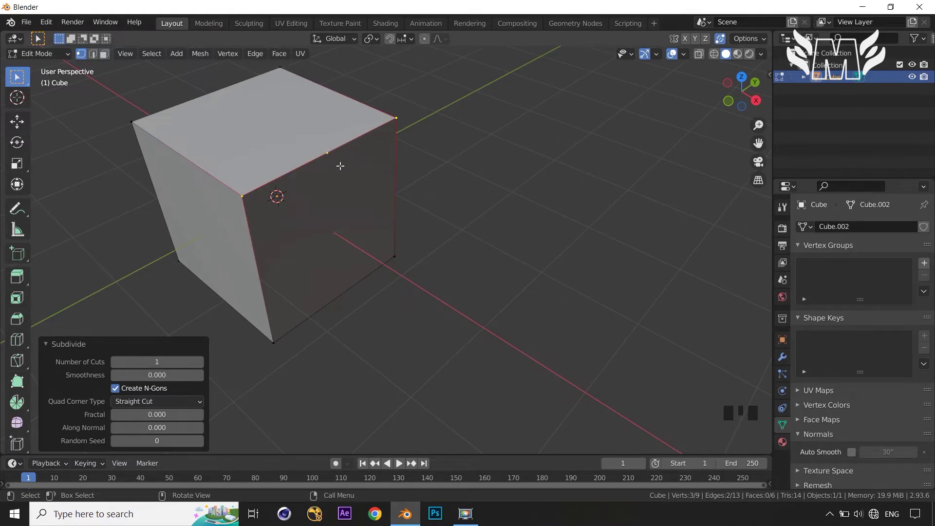
shift+middle_drag(534, 219, 589, 242)
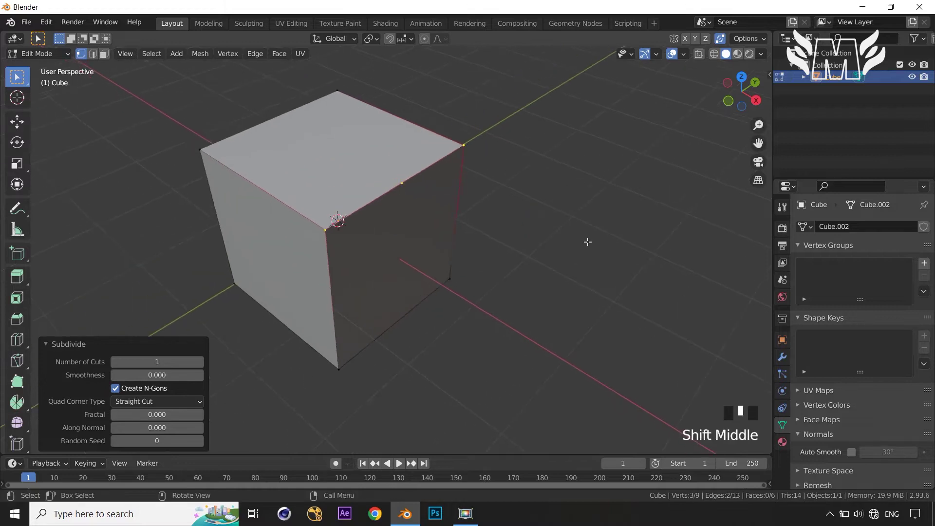
Undo the subdivision of the top edge and the selection of its two corner vertices
key(ctrl+z)
key(ctrl+z)
key(ctrl+z)
scroll(587, 241, down, 2)
mouse_move(587, 241)
middle_down()
mouse_move(602, 240)
mouse_move(591, 235)
middle_up()
Select the whole cube, switch to face selection and subdivide all of its faces
key(a)
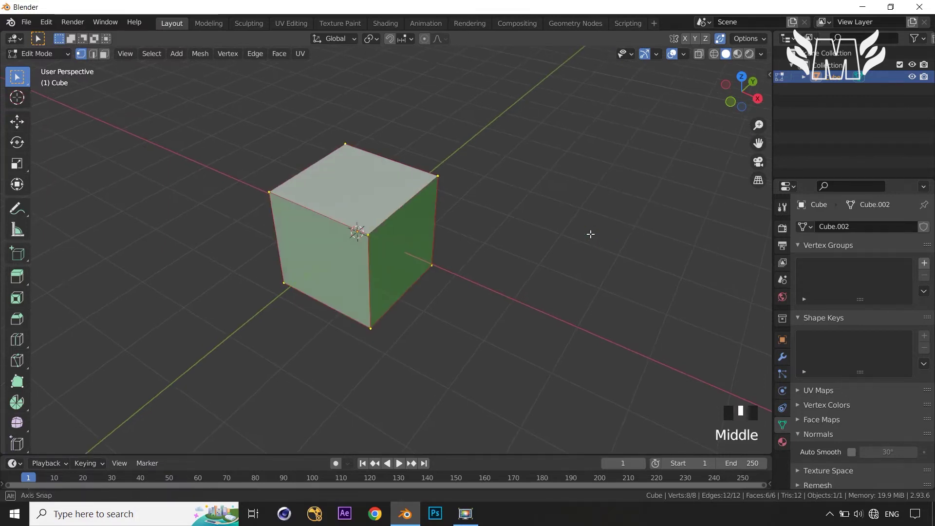
key(3)
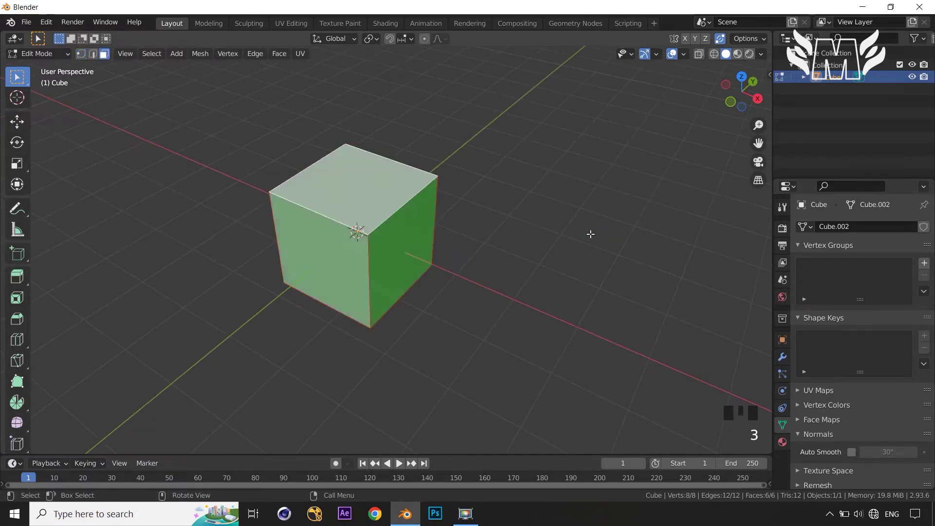
right_click(594, 167)
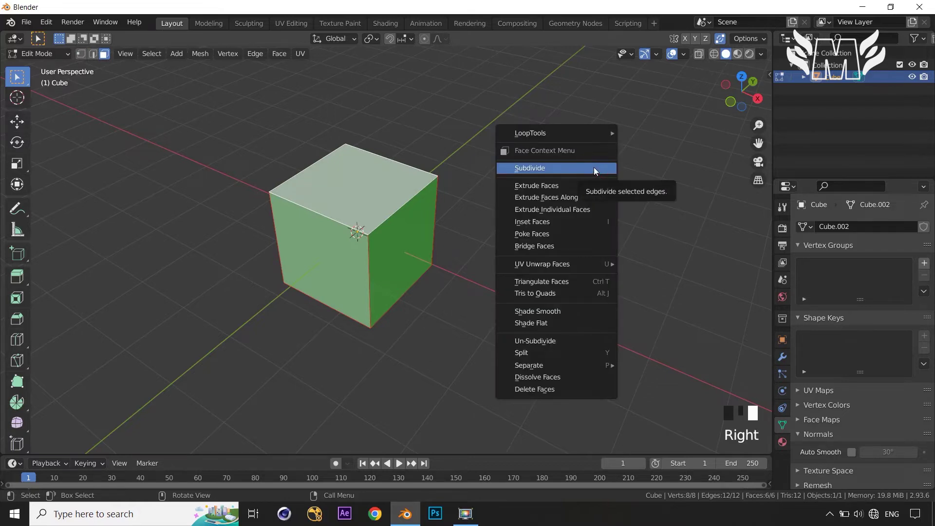
click(595, 167)
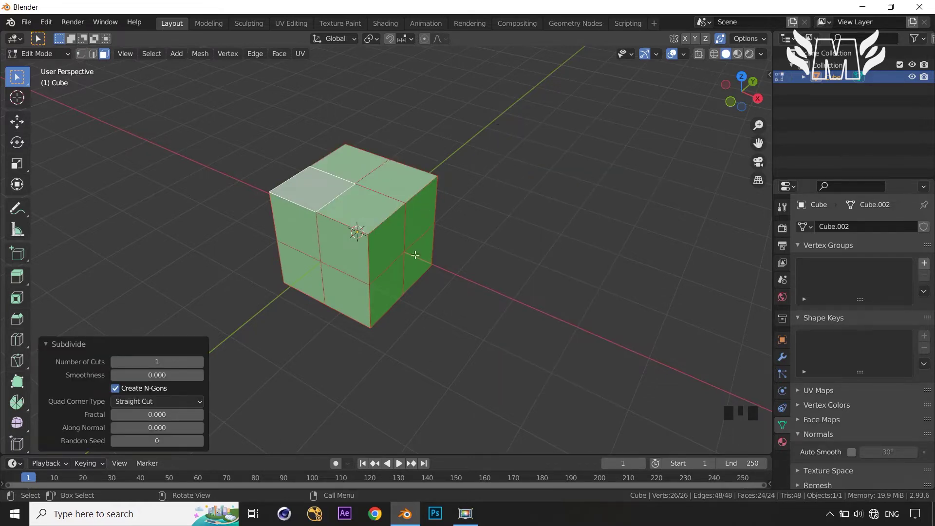
shift+middle_drag(512, 261, 550, 247)
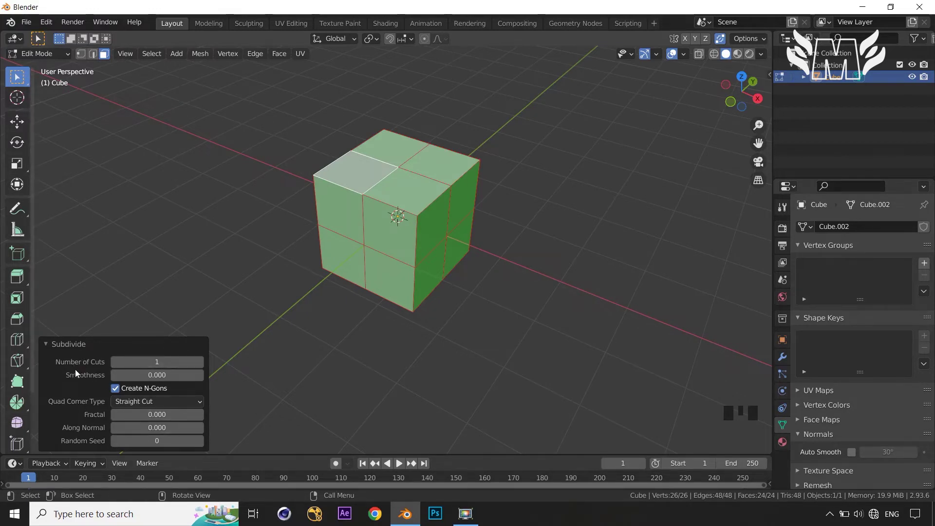
Raise the subdivision's number of cuts in single increments, and set it to 11
click(201, 361)
click(201, 361)
double_click(201, 361)
double_click(201, 361)
double_click(201, 361)
double_click(201, 361)
double_click(201, 362)
double_click(174, 362)
click(174, 360)
text(11)
key(Return)
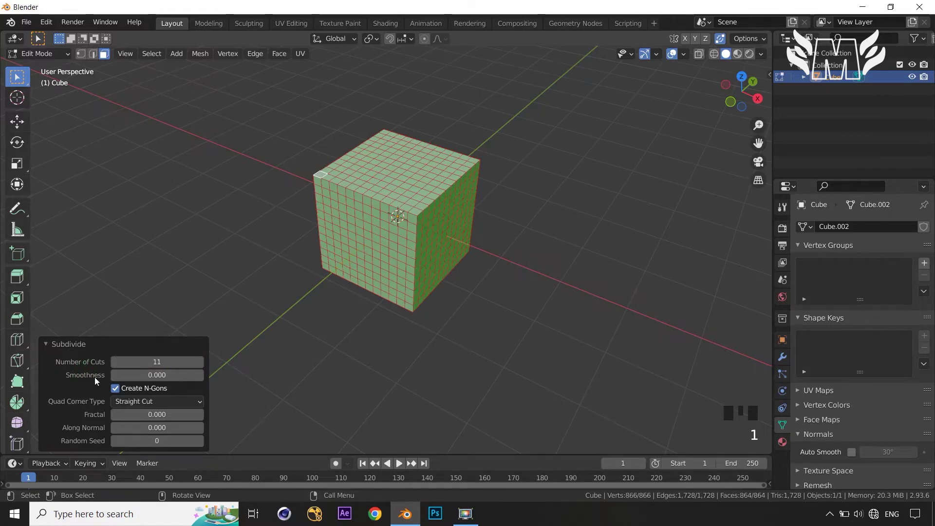
Reset the number of cuts, raise it again in single increments, and set it to 20
click(178, 361)
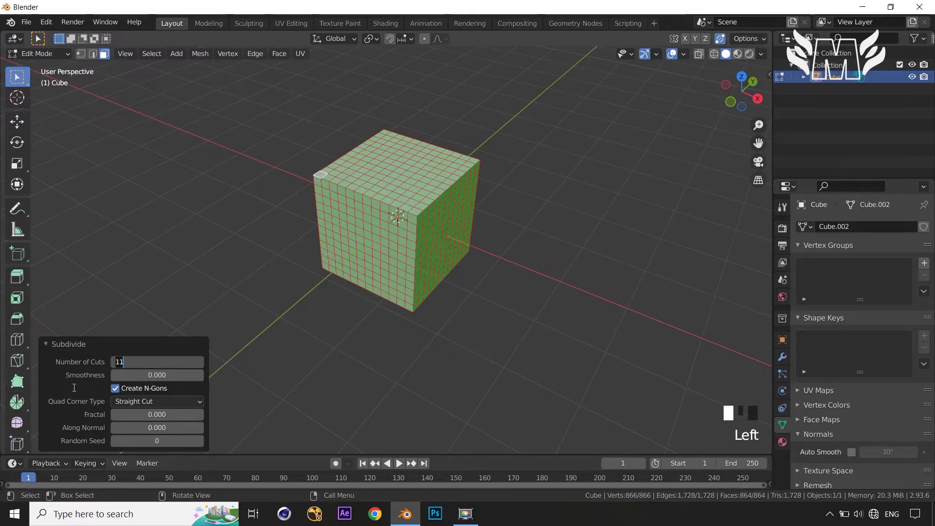
key(BackSpace)
text(0)
key(Return)
click(200, 362)
triple_click(200, 362)
triple_click(200, 362)
double_click(200, 362)
triple_click(200, 362)
click(189, 363)
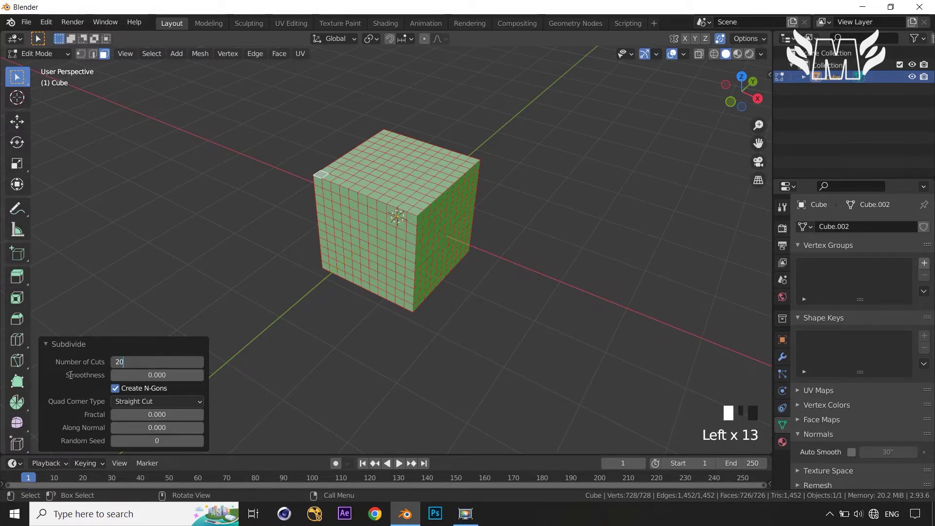
key(Return)
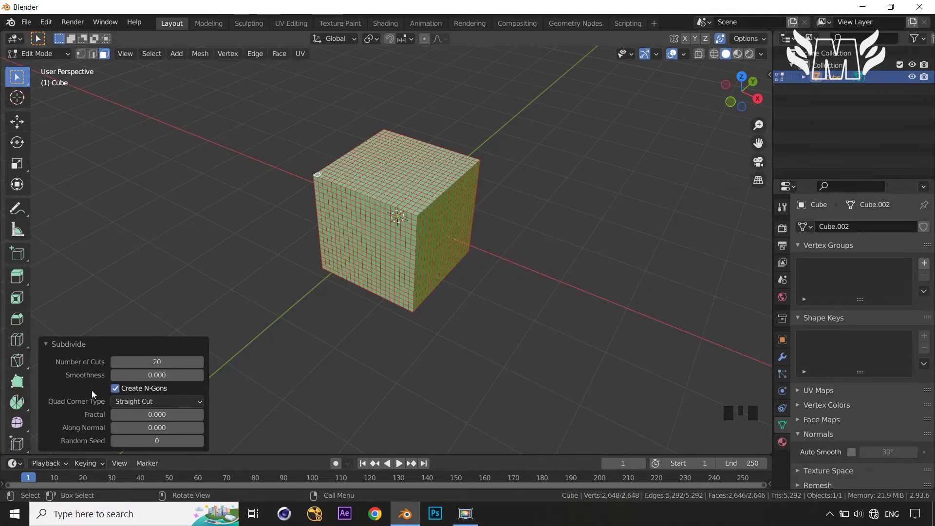
Set the number of cuts to 10, increase the smoothness until the cube forms a sphere, and clear the selection
click(169, 361)
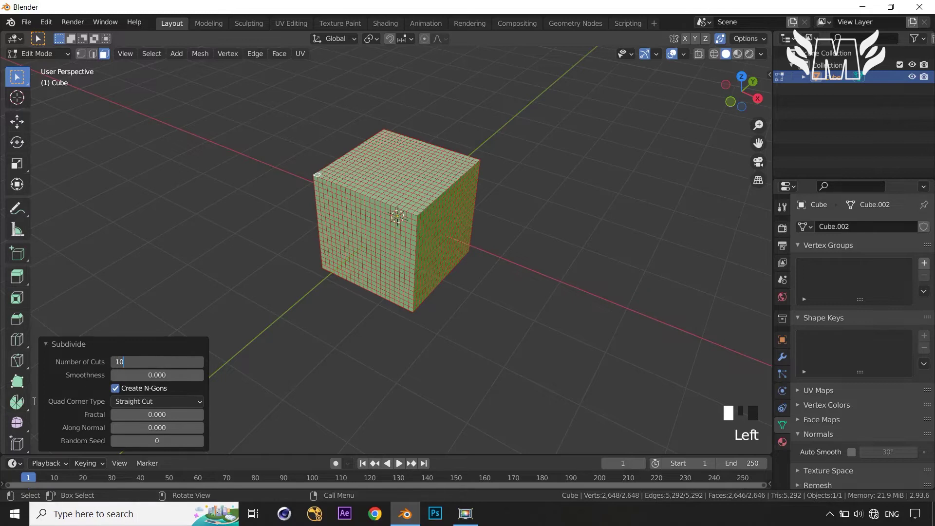
click(48, 387)
drag(158, 376, 198, 376)
middle_drag(452, 303, 475, 285)
click(550, 267)
middle_drag(550, 267, 584, 268)
scroll(605, 276, down, 2)
scroll(618, 254, up, 2)
scroll(616, 254, down, 2)
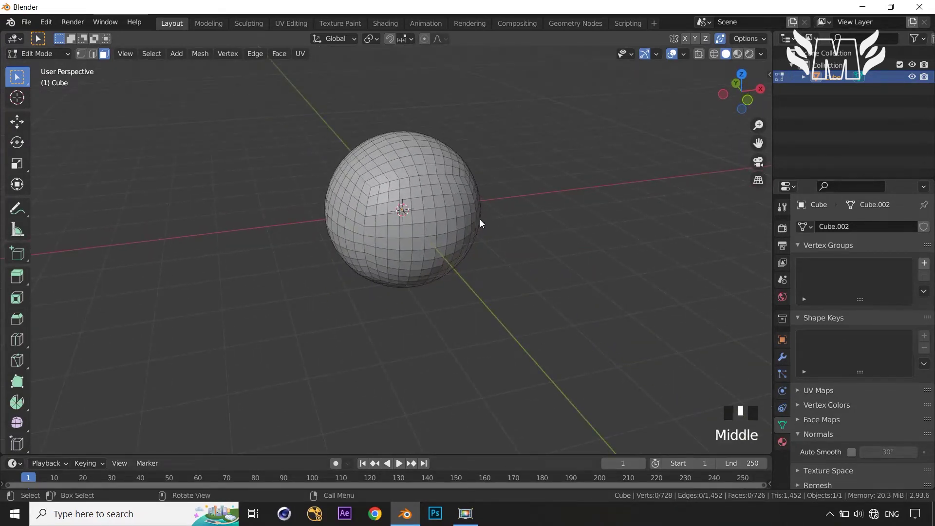
Shade the sphere smooth in Object Mode and return to Edit Mode
key(Tab)
right_click(401, 209)
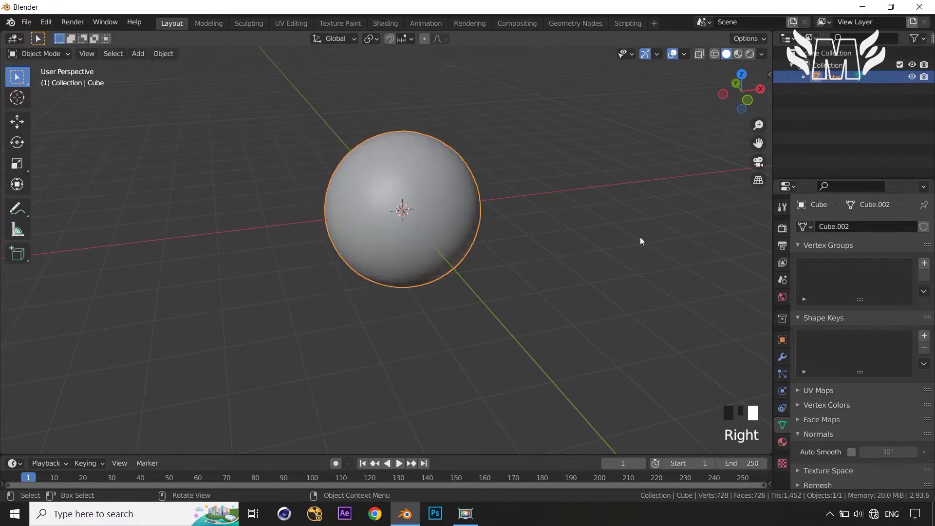
key(Tab)
middle_drag(637, 240, 624, 259)
scroll(625, 259, up, 1)
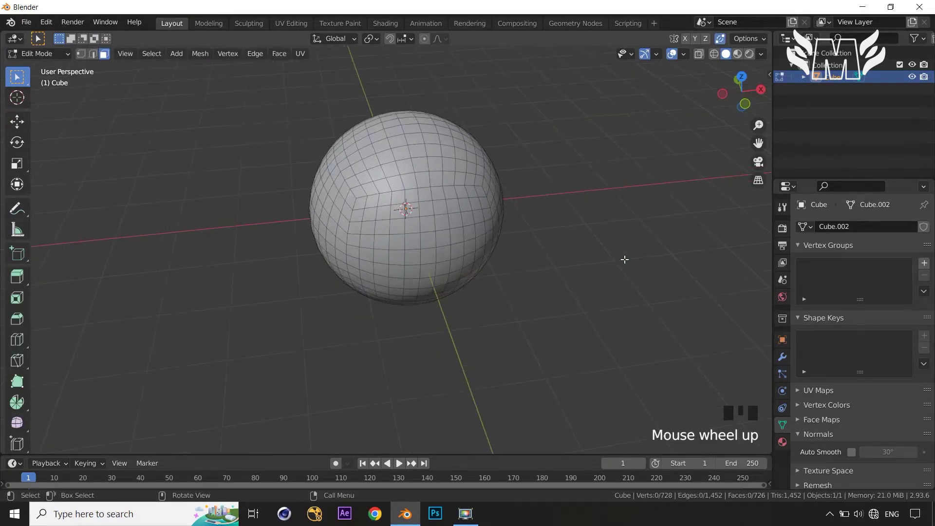
Select only the sphere's top centre vertex in vertex selection mode and turn on proportional editing
key(KP_7)
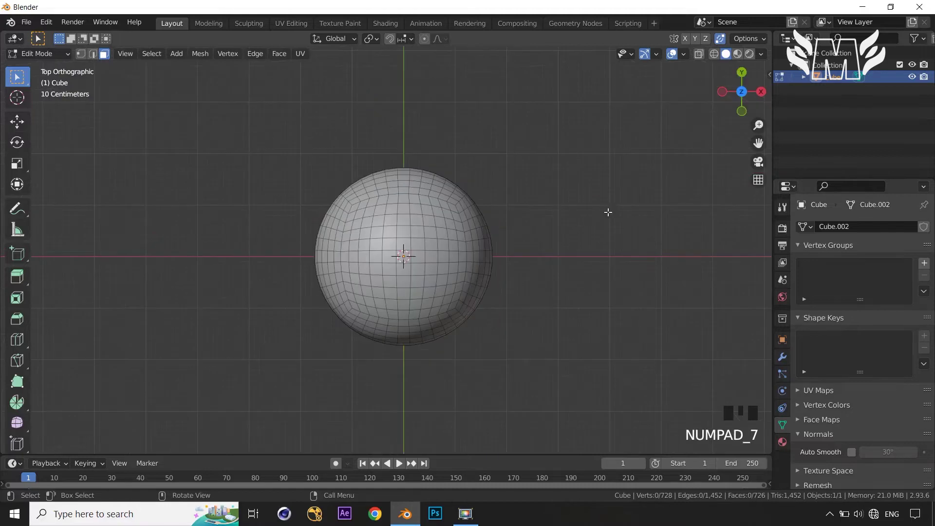
drag(391, 248, 406, 257)
middle_drag(566, 279, 602, 237)
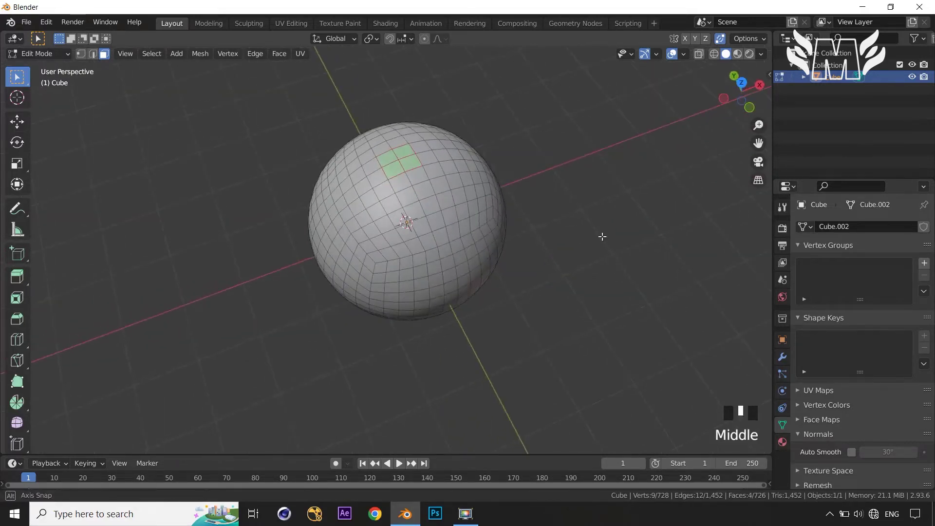
key(1)
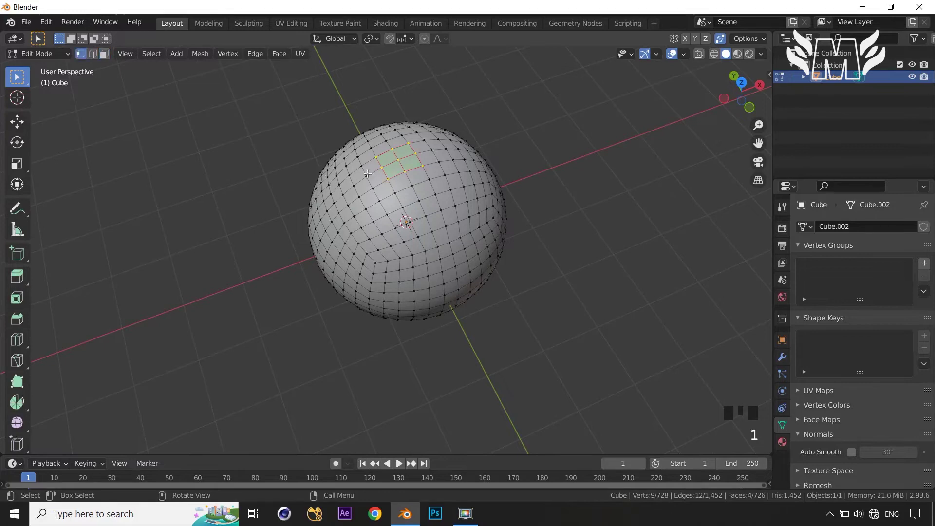
click(396, 156)
key(o)
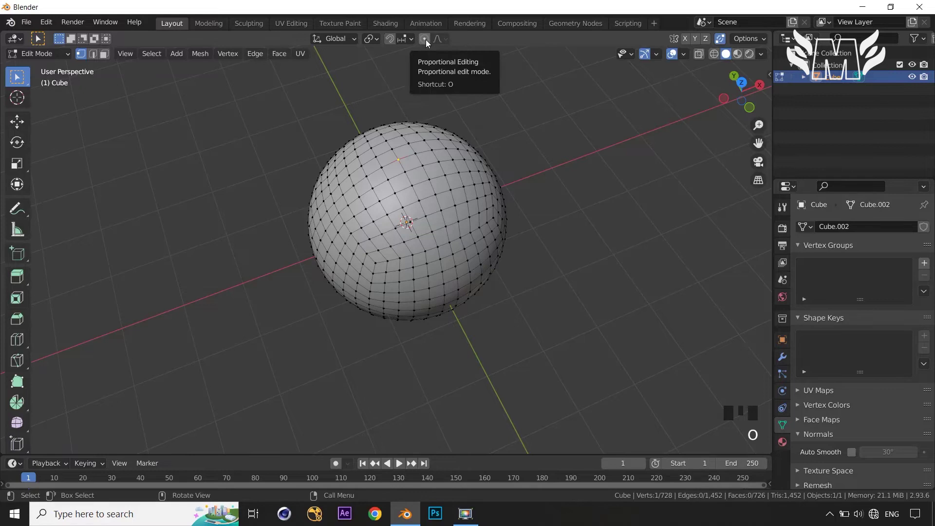
key(o)
middle_drag(534, 192, 589, 226)
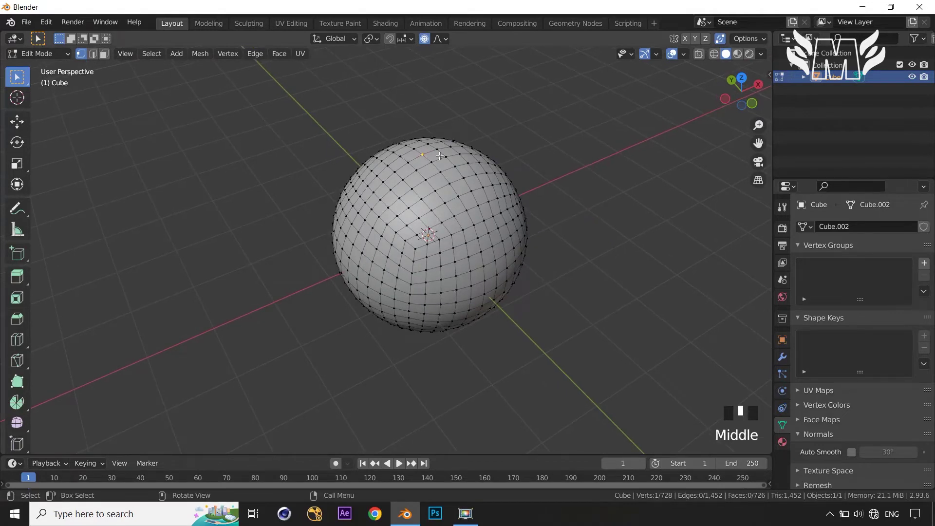
Move the top centre vertex down about 0.69 m along Z with a proportional size of about 1.46
key(g)
key(z)
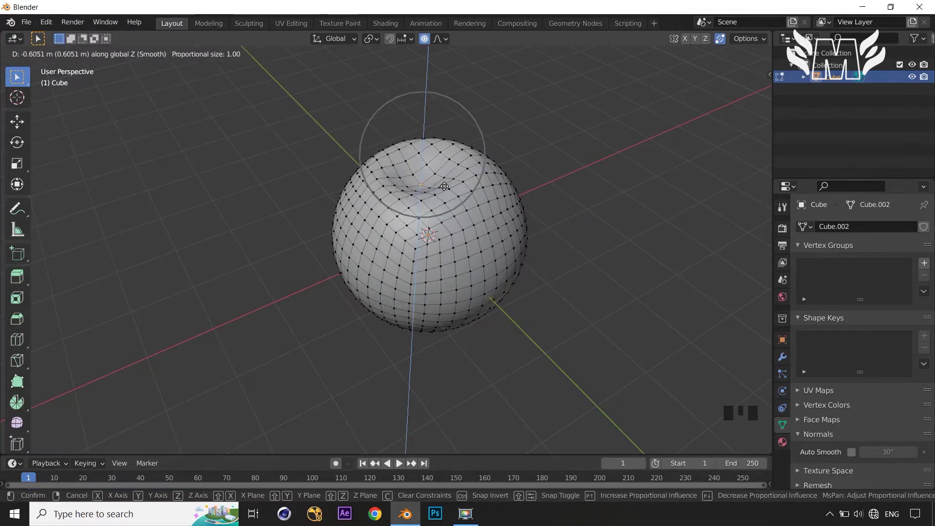
scroll(444, 187, down, 3)
scroll(444, 193, down, 1)
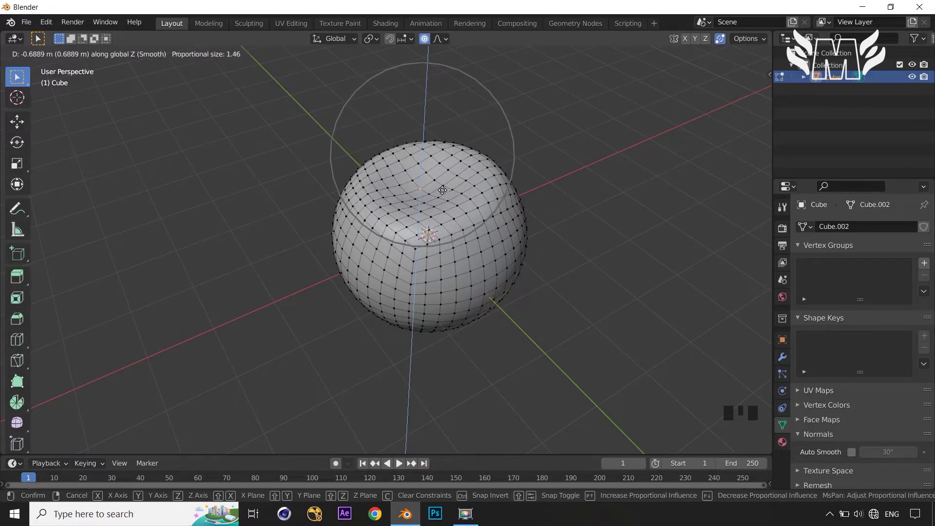
click(443, 190)
middle_drag(562, 209, 537, 185)
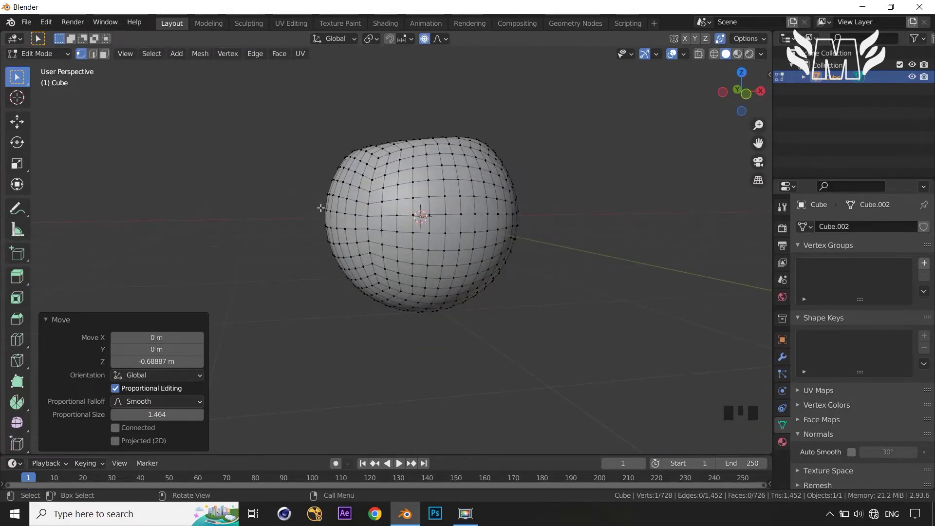
Box-select the vertices on the sphere's negative X side and move them about 0.22 m inward with a proportional size of 1
drag(313, 215, 337, 242)
key(g)
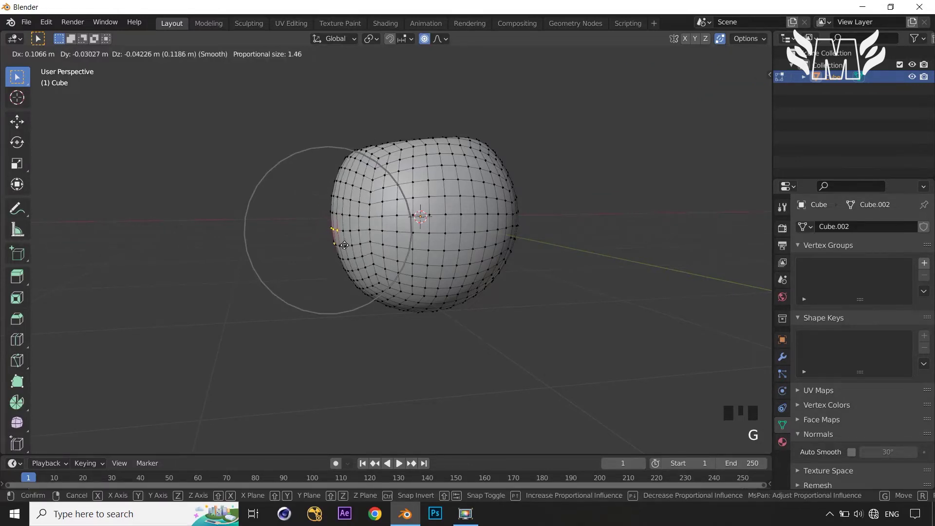
scroll(346, 246, down, 2)
scroll(345, 246, up, 6)
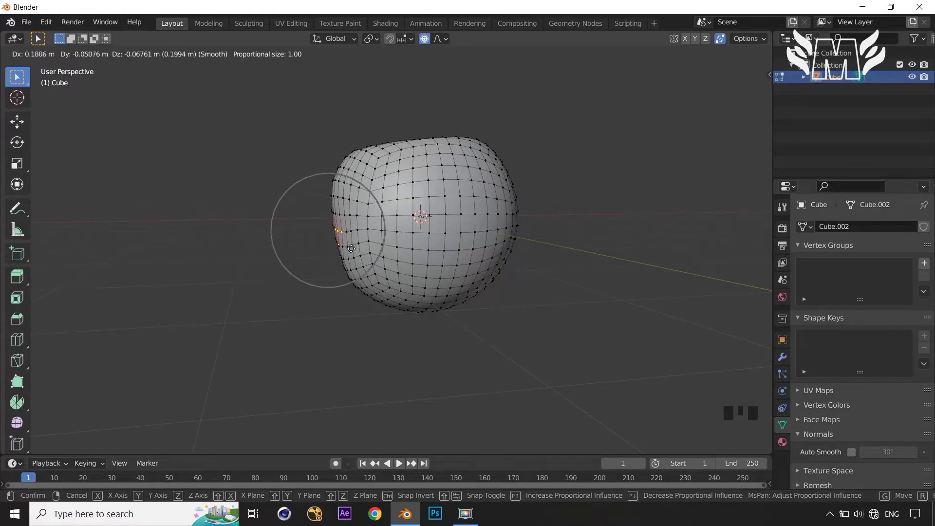
click(351, 248)
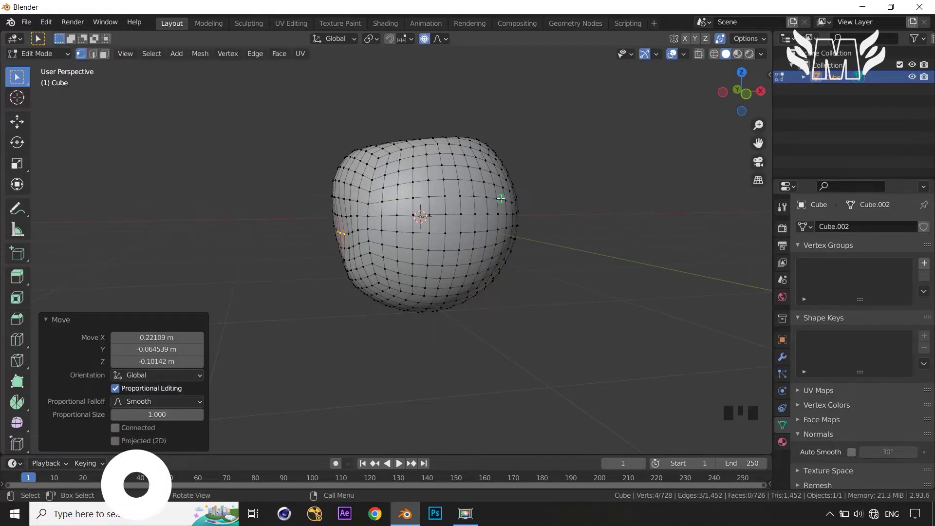
Nudge the vertices on the positive X side with a proportional size of 1.00 and view the shape in Object Mode
click(514, 212)
key(g)
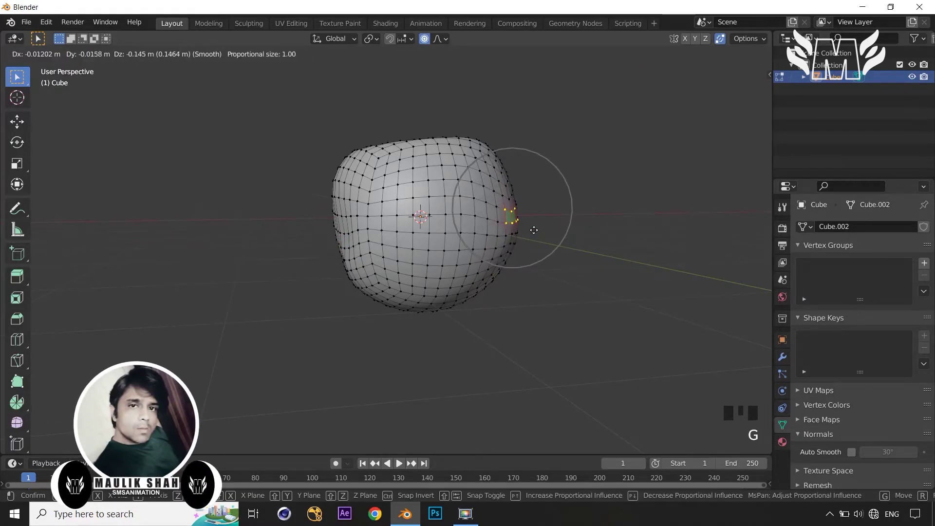
click(587, 236)
click(588, 238)
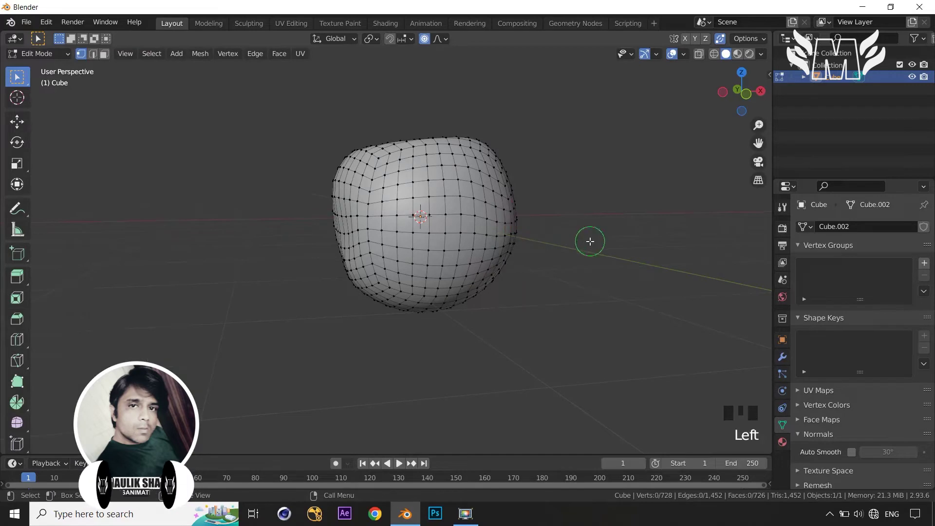
key(Tab)
middle_drag(589, 241, 622, 276)
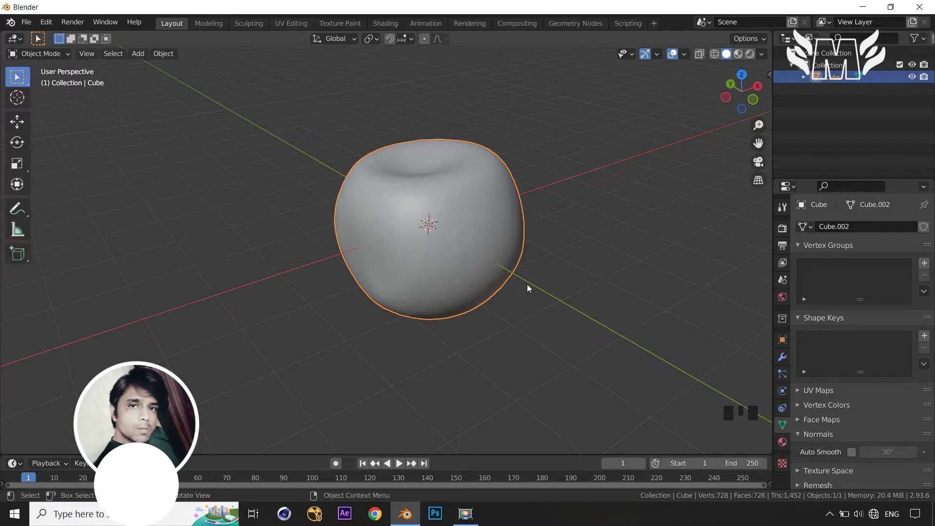
scroll(524, 284, down, 2)
middle_drag(522, 284, 531, 308)
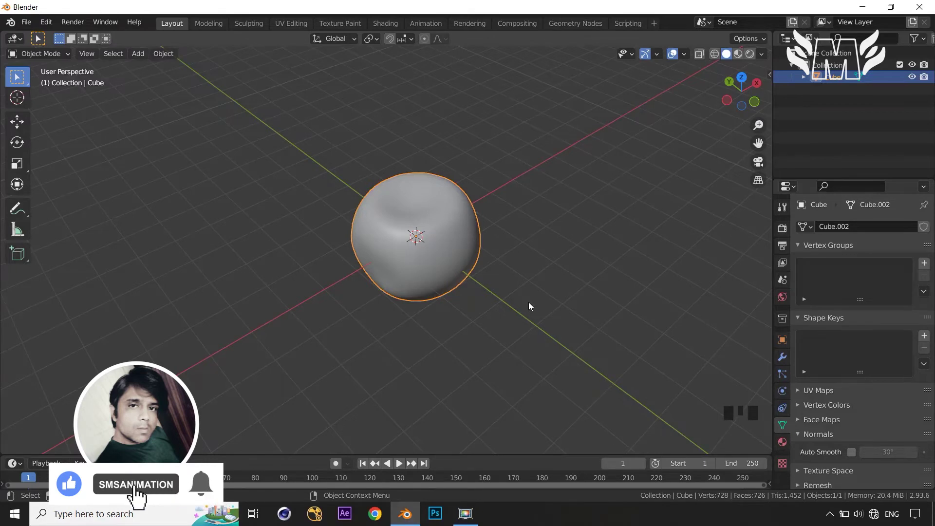
middle_drag(530, 302, 518, 287)
Undo the changes back to the plain cube, and redo up to the subdivided, smoothed sphere with all faces selected
key(ctrl+z)
key(ctrl+z)
key(ctrl+z)
key(ctrl+z)
key(ctrl+z)
key(ctrl+z)
key(ctrl+z)
key(ctrl+z)
key(ctrl+z)
key(ctrl+z)
key(ctrl+z)
key(ctrl+z)
key(ctrl+z)
key(ctrl+z)
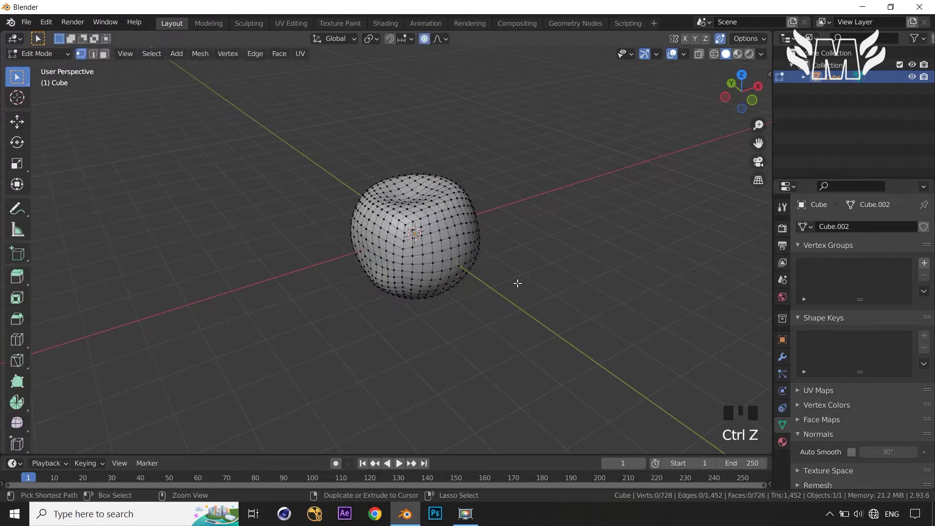
key(ctrl+z)
key(ctrl+z)
key(ctrl+z)
key(ctrl+z)
key(ctrl+z)
key(ctrl+z)
key(ctrl+z)
key(ctrl+z)
key(ctrl+z)
key(ctrl+z)
key(ctrl+z)
key(ctrl+z)
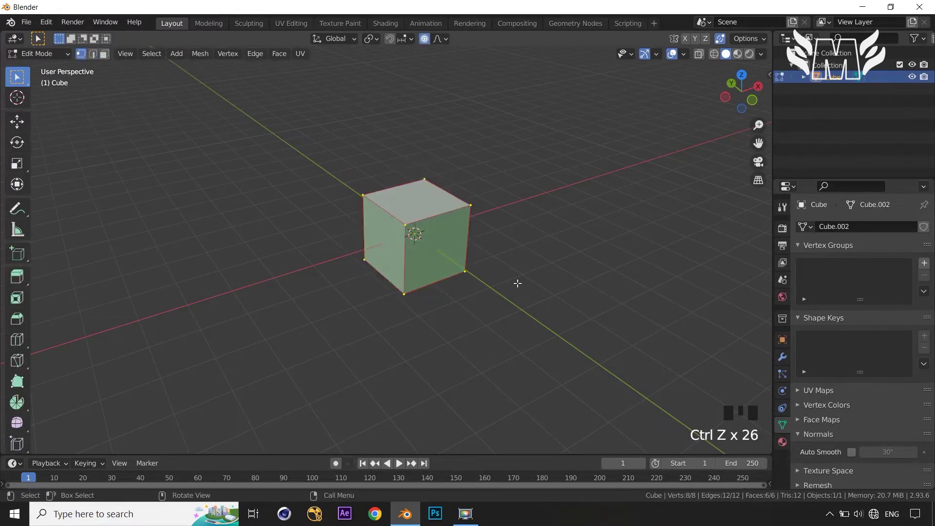
key(ctrl+shift+z)
key(ctrl+shift+z)
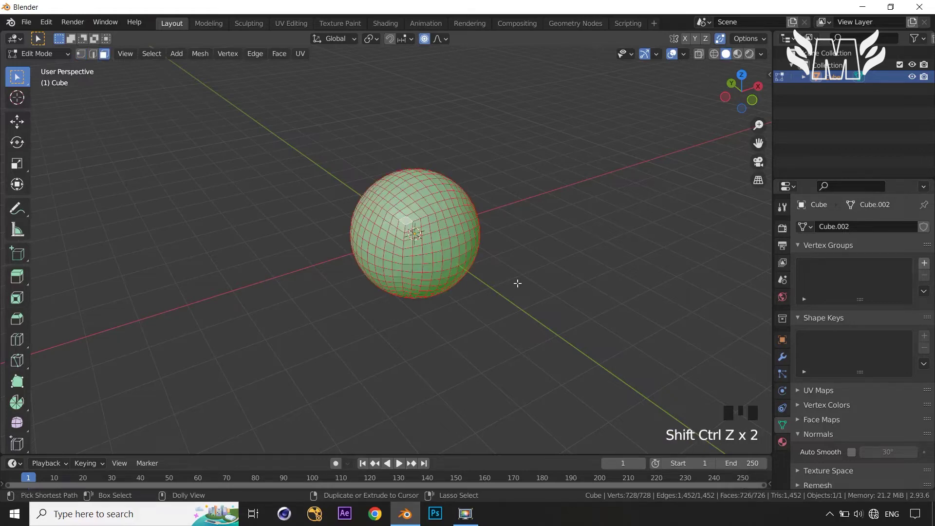
Undo the dense subdivision and subdivide the whole cube again with 4 cuts
key(ctrl+z)
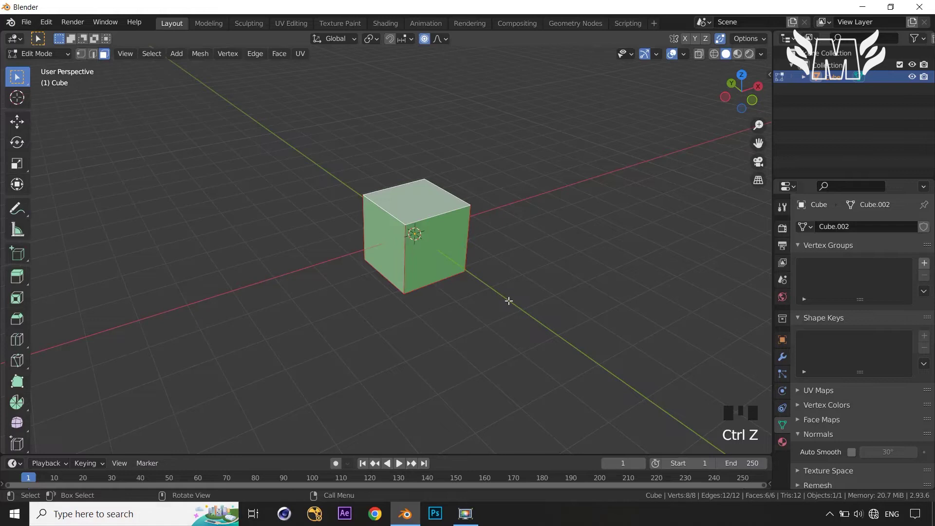
right_click(559, 229)
click(559, 228)
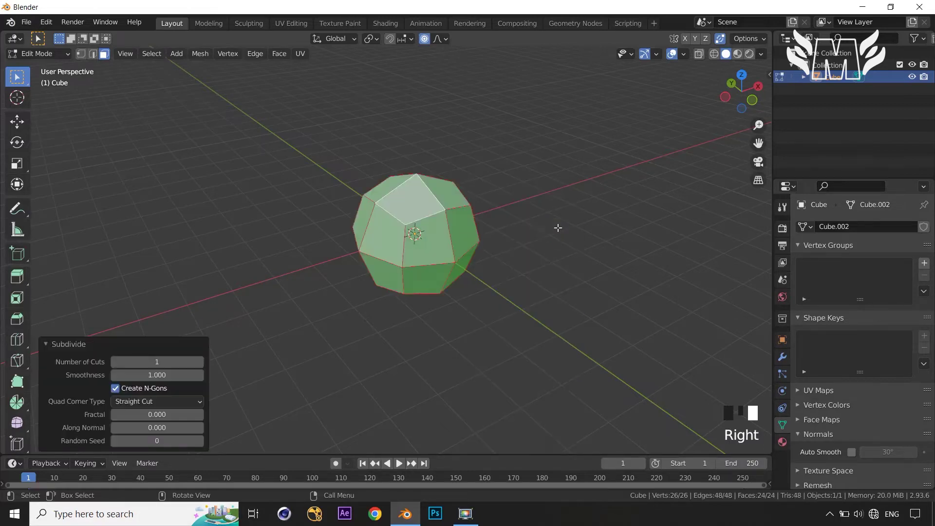
click(199, 362)
click(200, 362)
click(200, 362)
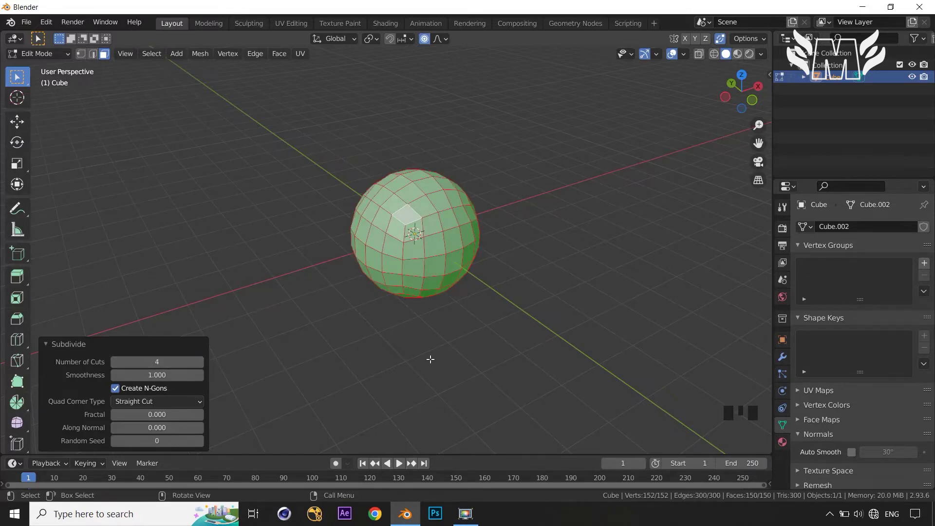
middle_drag(412, 347, 428, 349)
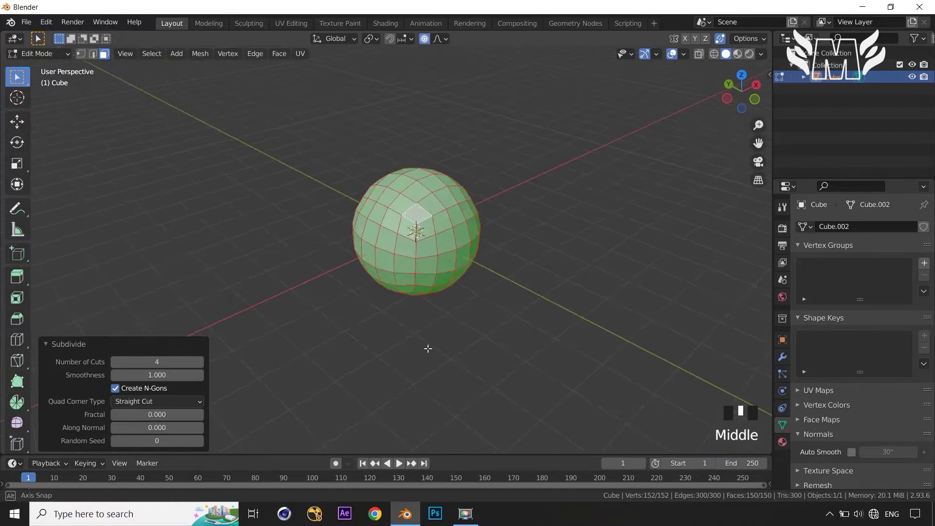
scroll(428, 348, up, 2)
Toggle the subdivision's Create N-Gons option off and back on, and inspect the sphere's mesh
click(115, 390)
click(113, 389)
click(115, 388)
click(115, 388)
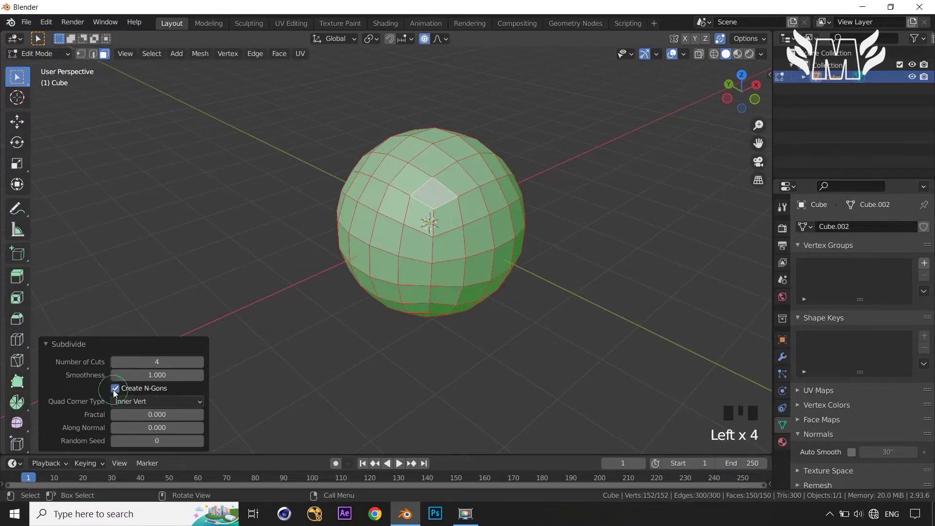
mouse_move(595, 266)
middle_down()
mouse_move(634, 278)
mouse_move(606, 265)
middle_up()
scroll(633, 278, up, 1)
scroll(606, 266, down, 5)
scroll(557, 298, up, 2)
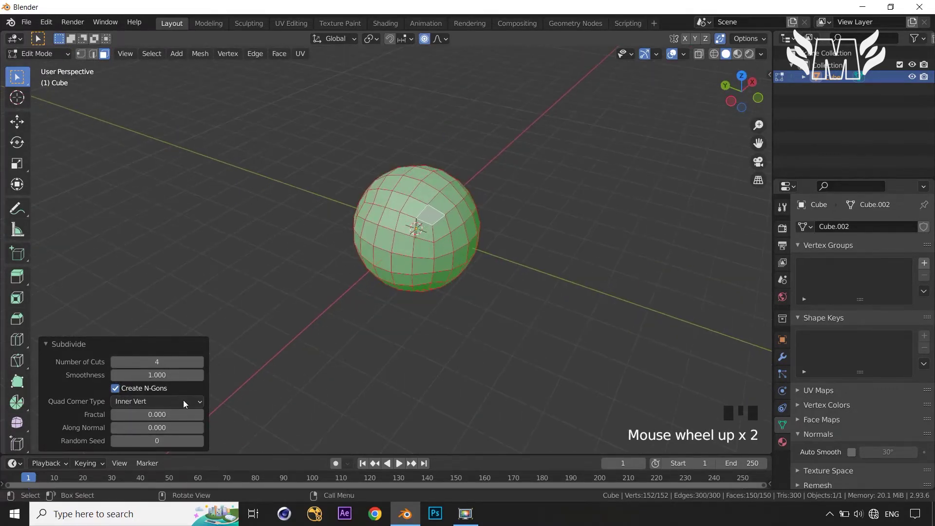
Try the Path and Straight Cut quad corner types for the subdivision, and return it to Inner Vert
click(184, 400)
click(178, 423)
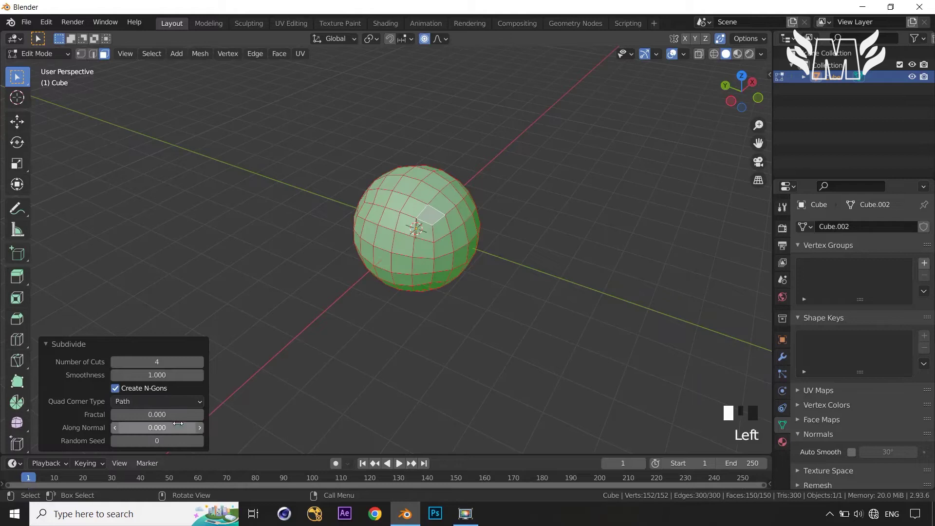
click(178, 401)
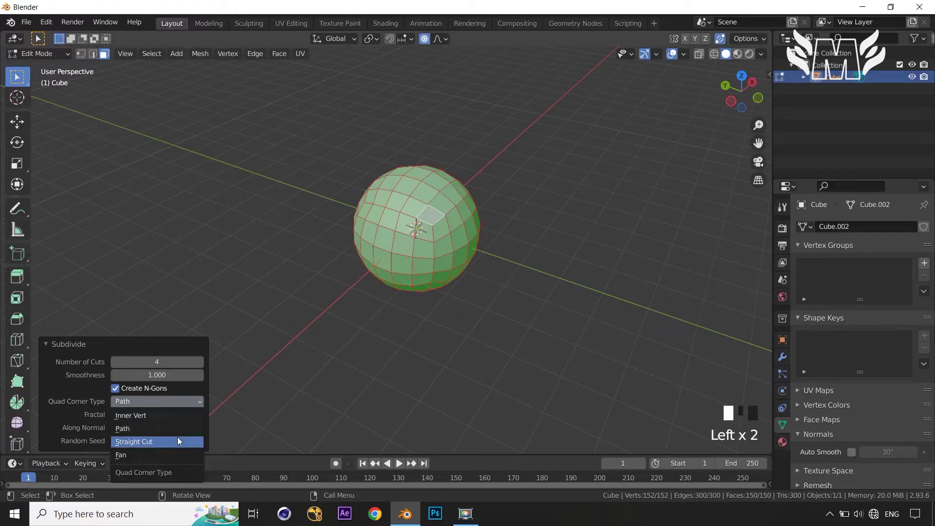
click(179, 441)
click(173, 402)
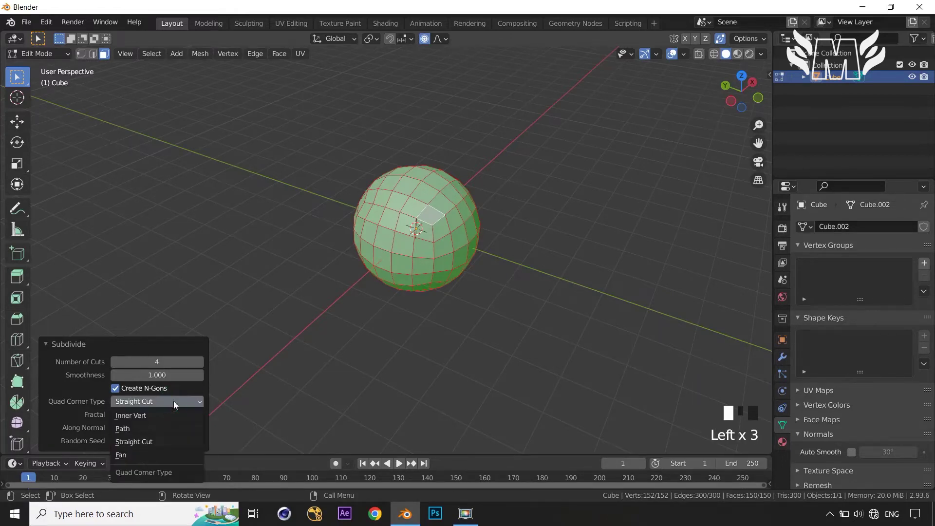
click(171, 416)
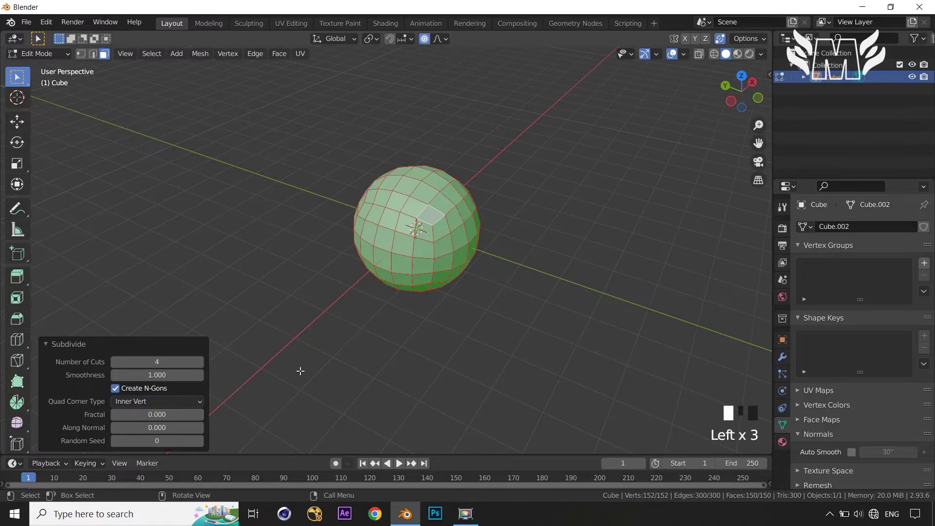
Try out the subdivision's Fractal, Along Normal and Random Seed values and return each of them to 0
drag(155, 415, 134, 435)
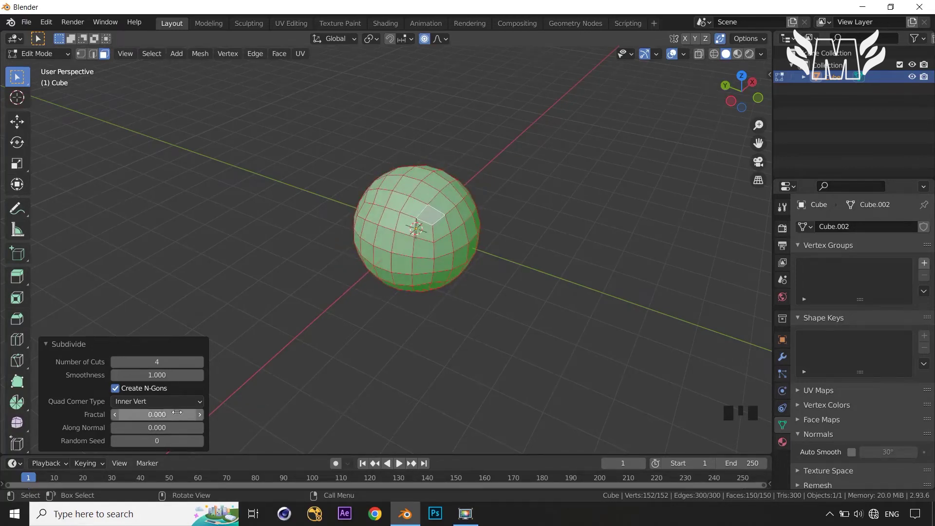
click(148, 430)
drag(176, 425, 120, 430)
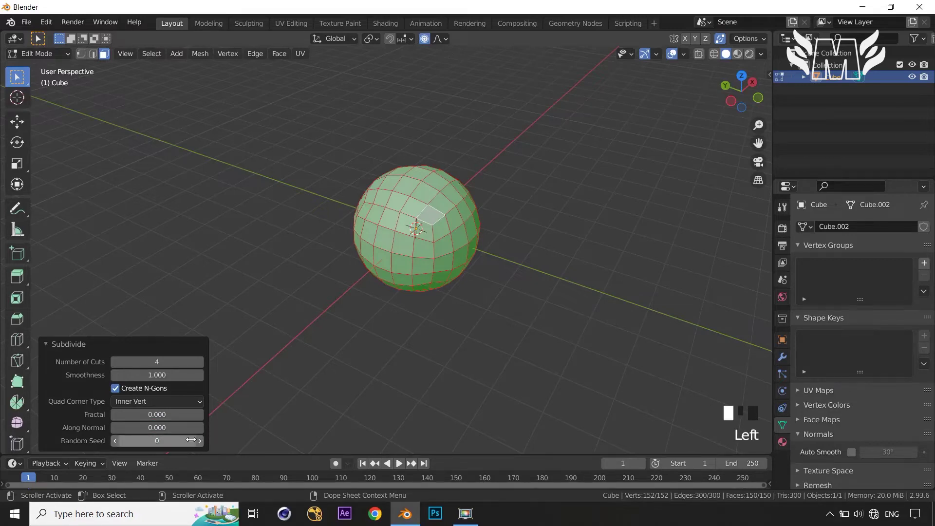
click(157, 441)
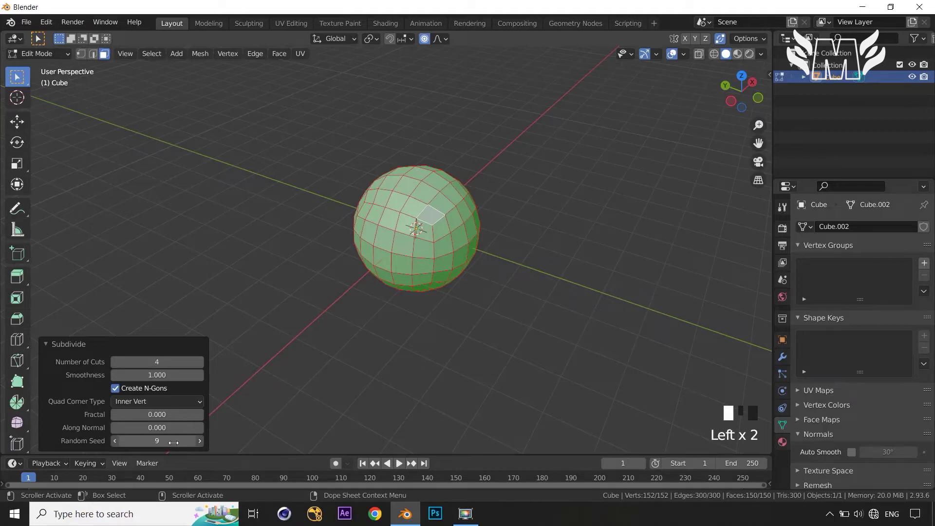
drag(173, 442, 168, 442)
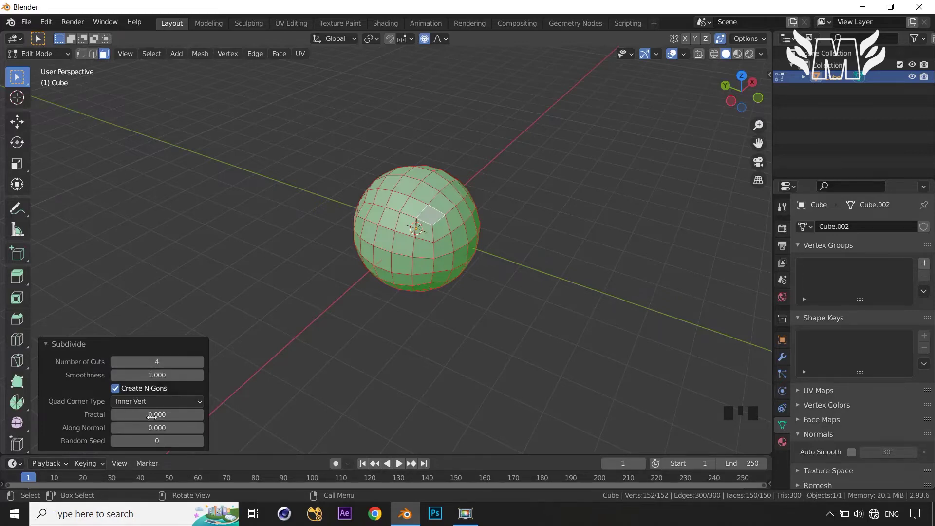
middle_drag(484, 306, 526, 317)
scroll(480, 322, up, 1)
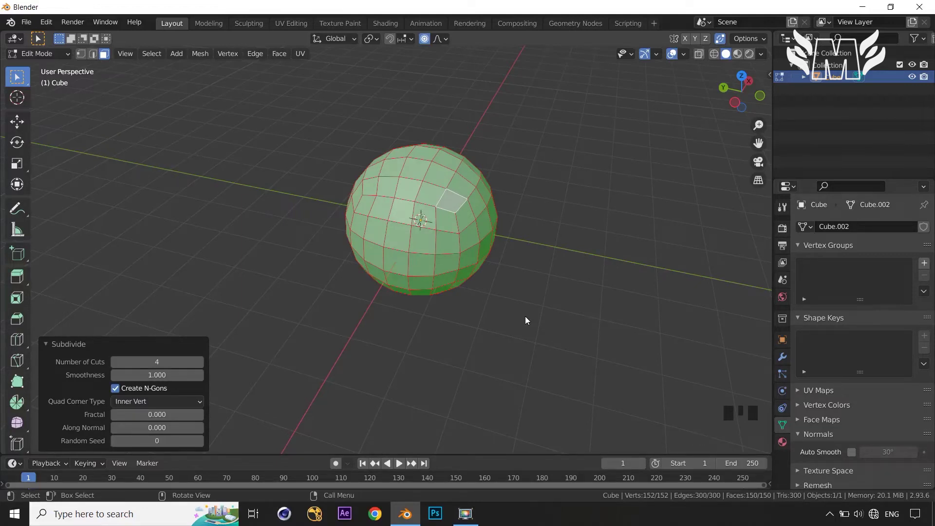
Undo the subdivision back to the plain cube and clear the face selection
key(ctrl+z)
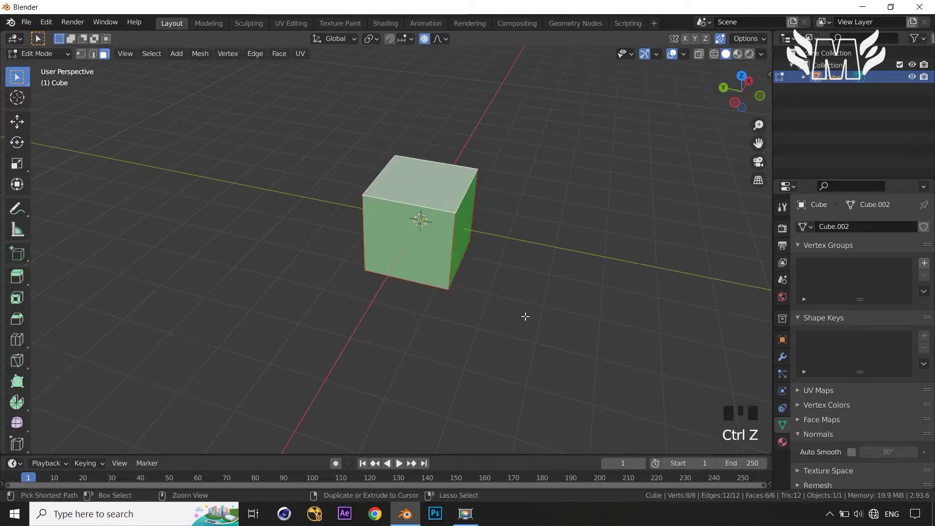
click(551, 331)
middle_drag(551, 330, 493, 338)
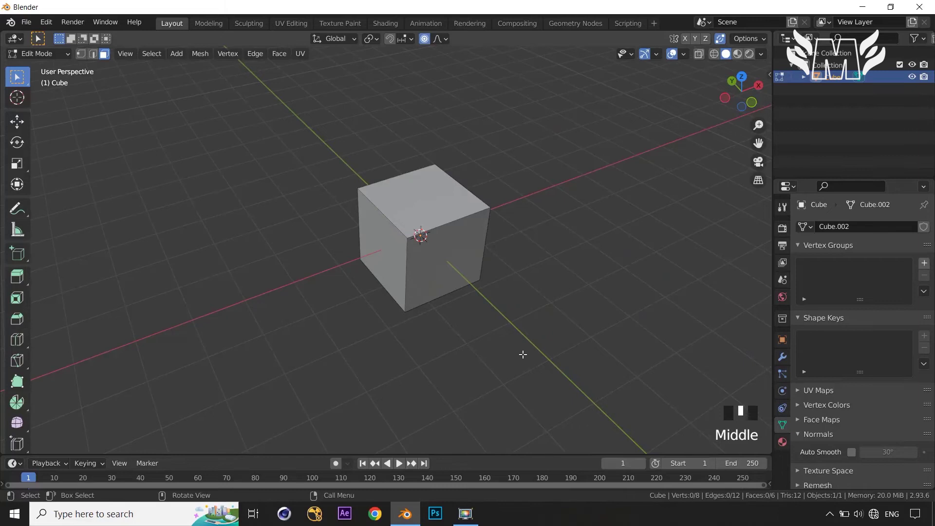
shift+middle_drag(558, 311, 524, 297)
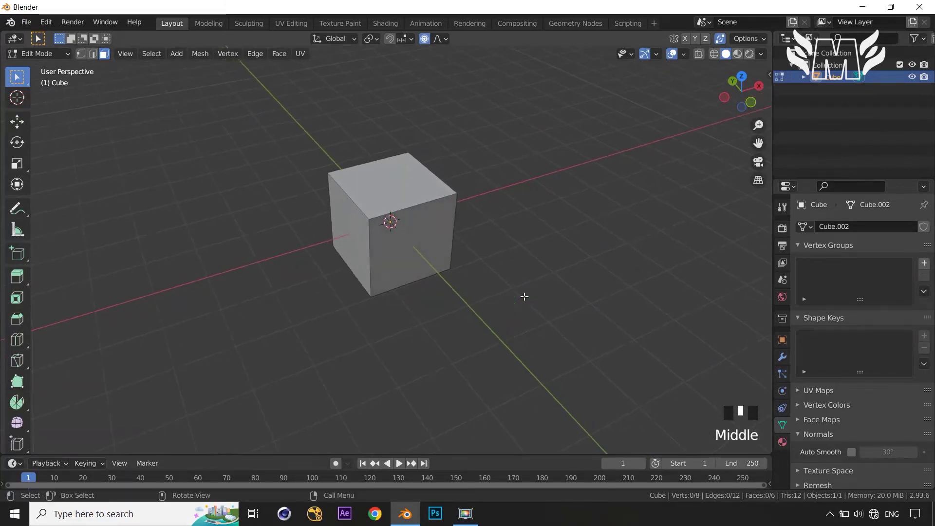
Subdivide all faces of the cube with 1 cut and smoothness 0, and clear the selection
right_click(536, 212)
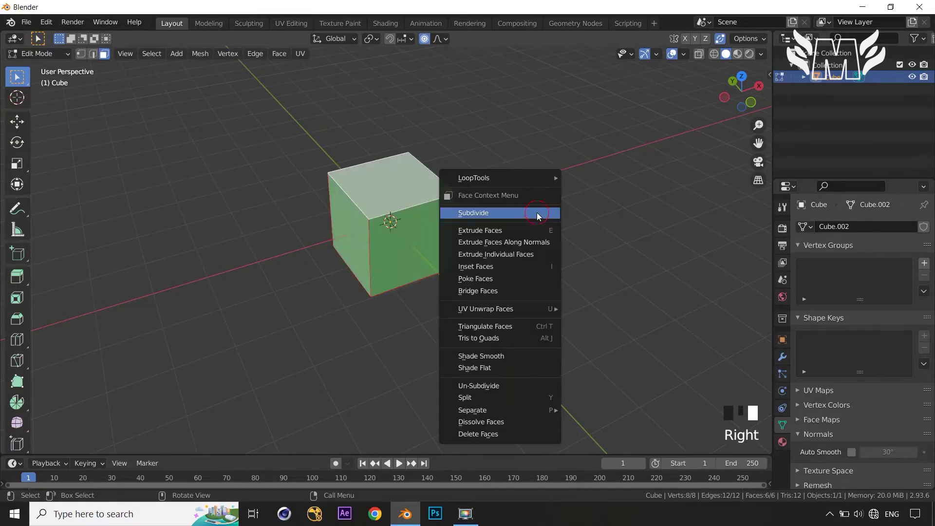
click(537, 212)
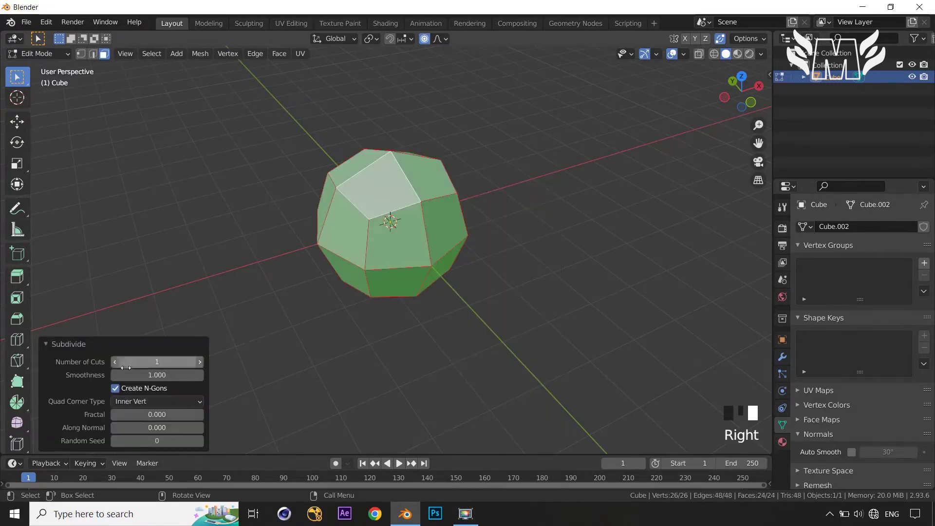
mouse_move(157, 375)
mouse_down()
mouse_move(122, 375)
mouse_move(156, 375)
mouse_up()
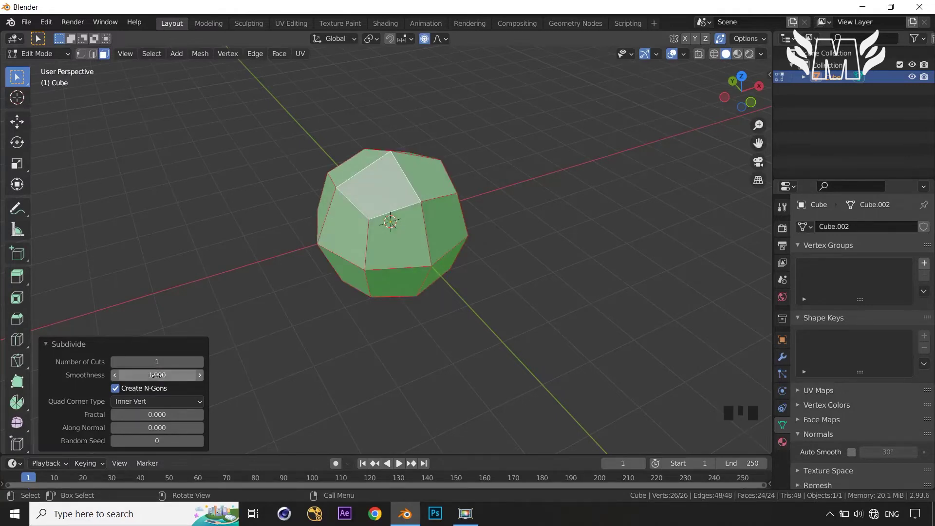
click(157, 375)
text(0)
key(Return)
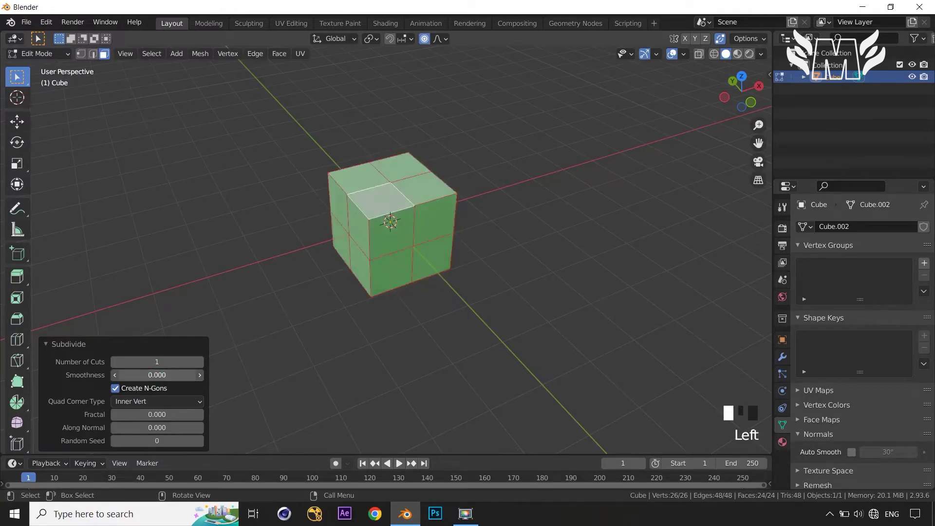
click(71, 382)
middle_drag(516, 327, 520, 328)
scroll(520, 330, up, 1)
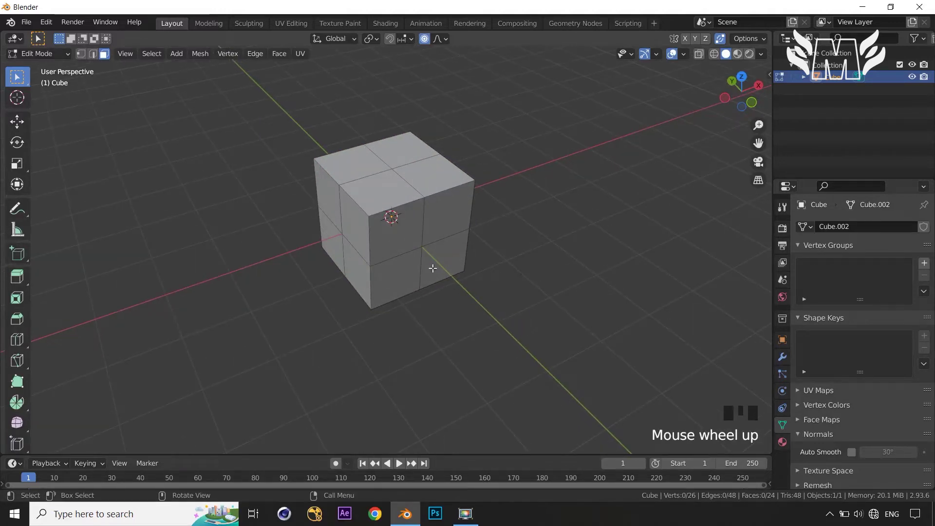
Select the three small faces meeting at the cube's near upper corner and switch to vertex selection
click(382, 231)
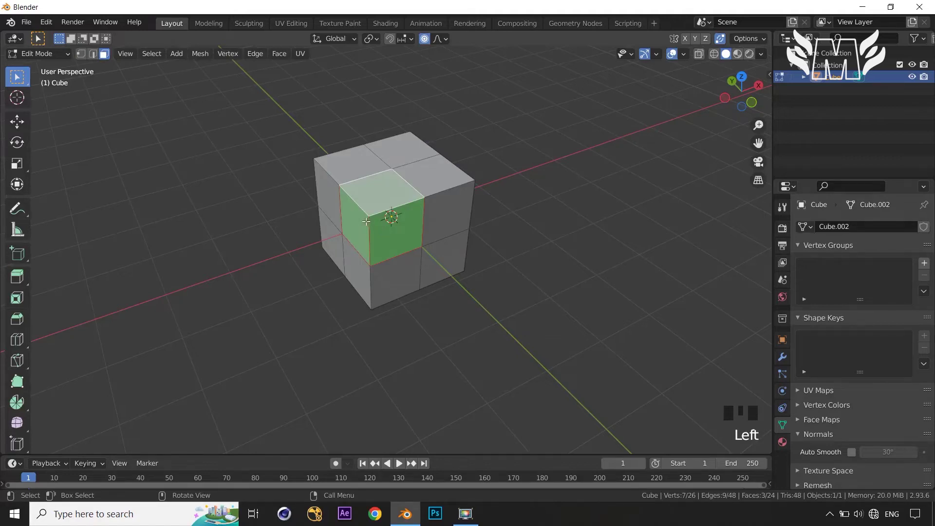
key(1)
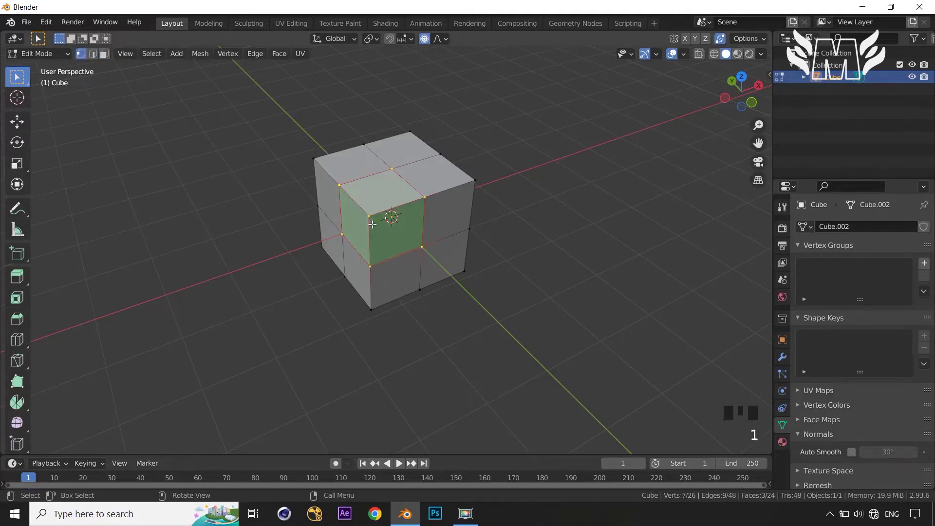
Try Dissolve Vertices on the selected corner of the cube, and undo it
key(x)
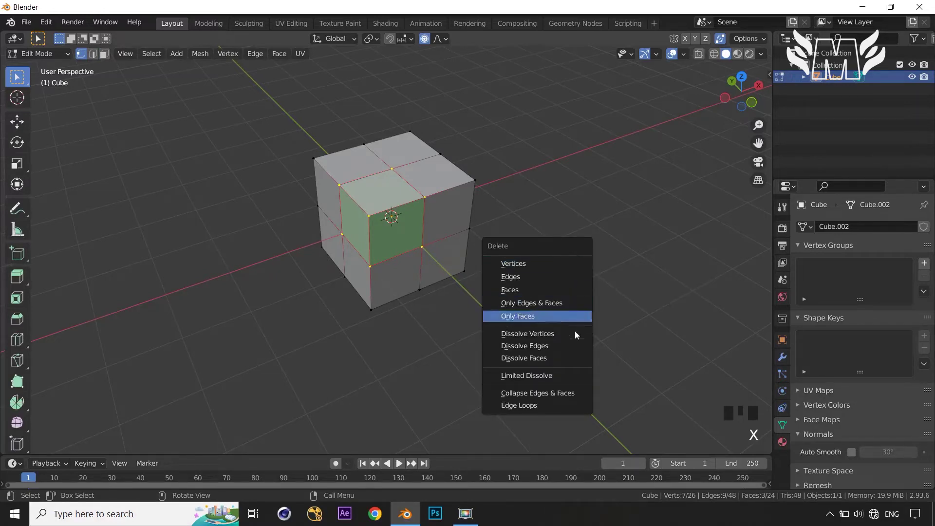
click(574, 335)
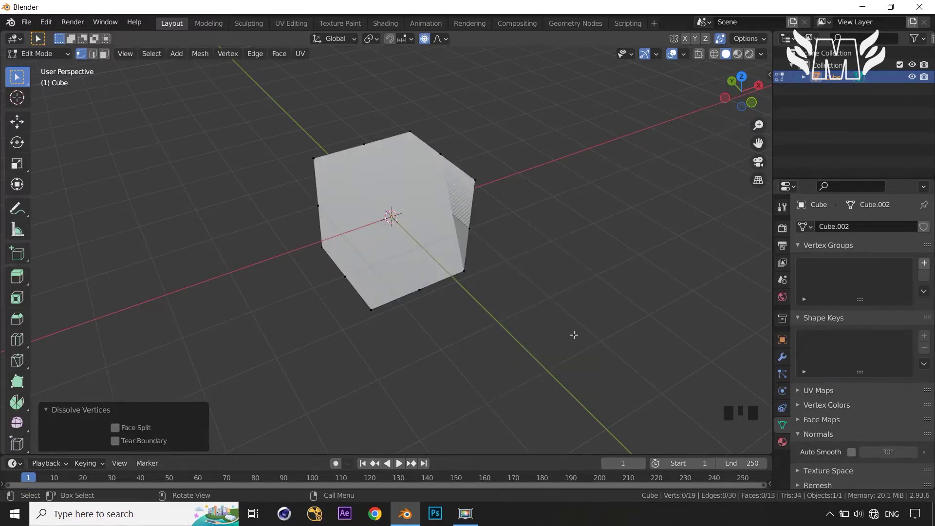
middle_drag(574, 335, 578, 313)
key(ctrl+z)
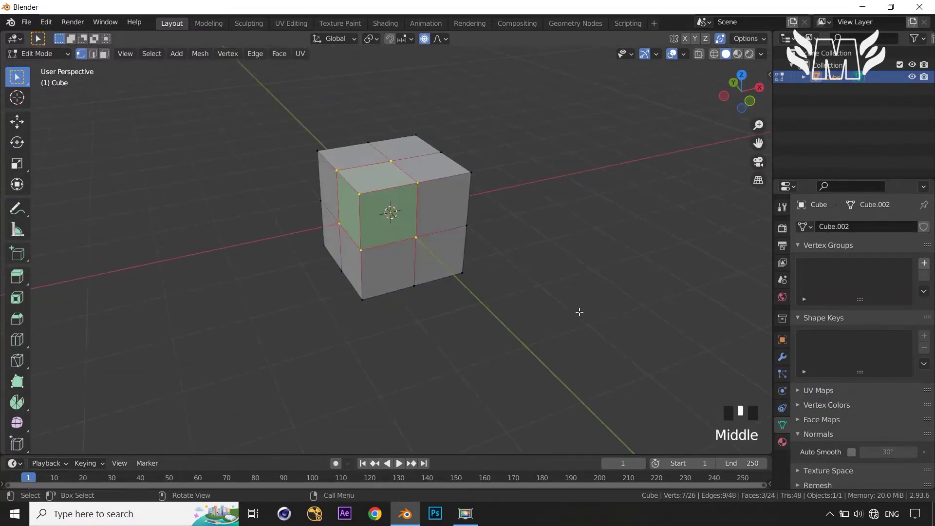
Delete the three selected faces at the cube's corner and inspect the opening
key(x)
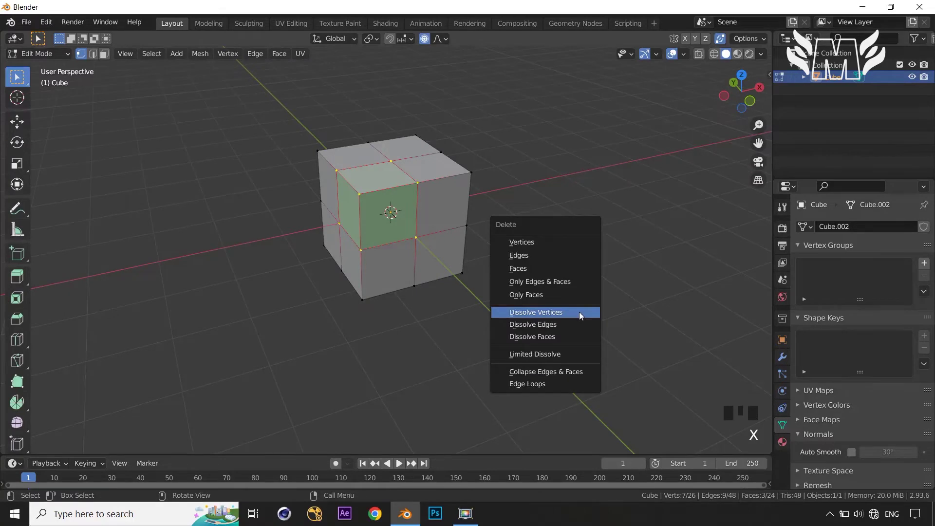
click(566, 267)
mouse_move(574, 272)
middle_down()
mouse_move(620, 294)
mouse_move(595, 307)
mouse_move(582, 266)
mouse_move(634, 276)
mouse_move(589, 273)
middle_up()
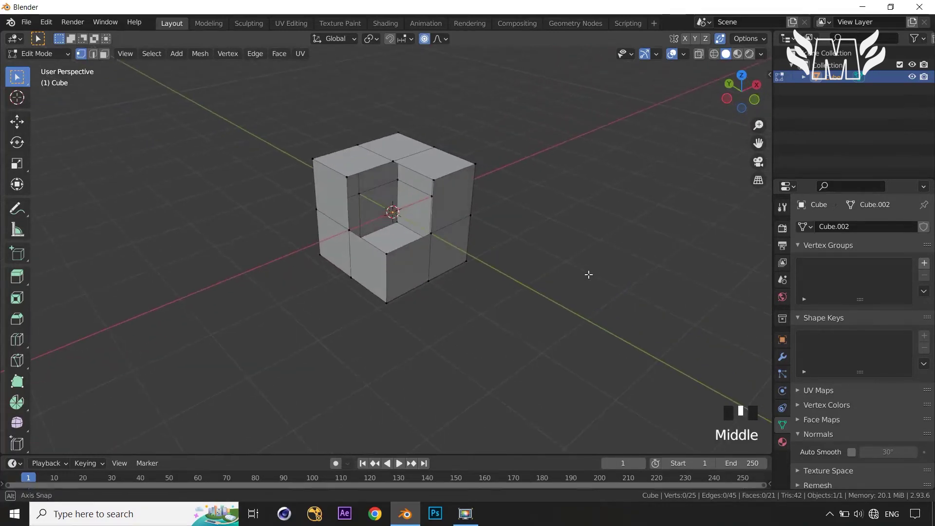
middle_drag(548, 303, 592, 317)
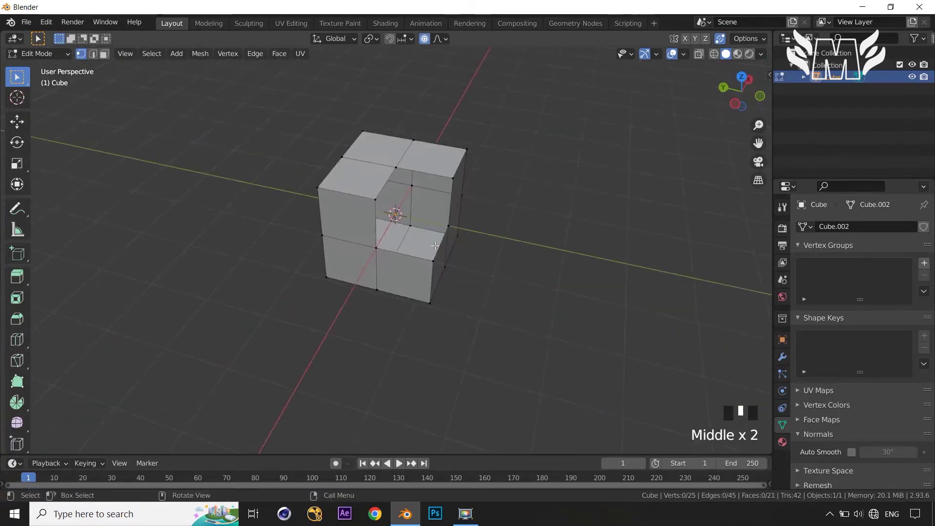
Select the six edges bordering the corner opening in edge mode and fill them with a single face
key(2)
click(382, 187)
shift+click(396, 250)
click(595, 257)
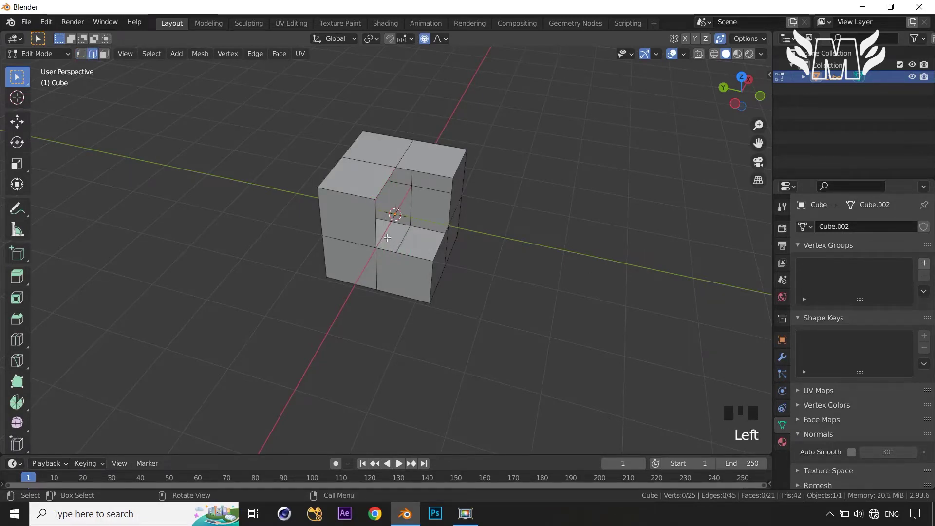
shift+click(385, 194)
shift+click(395, 249)
key(ctrl+z)
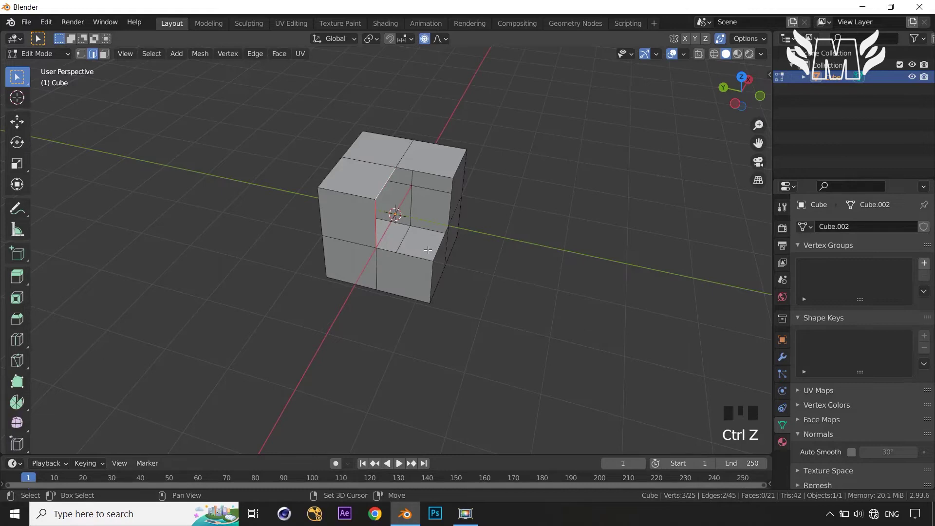
shift+click(437, 254)
shift+click(418, 256)
shift+click(448, 211)
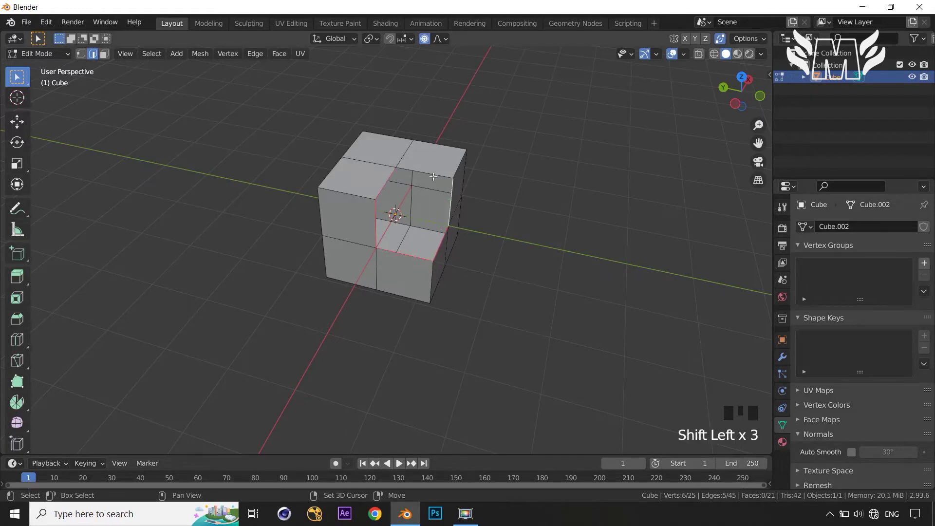
key(f)
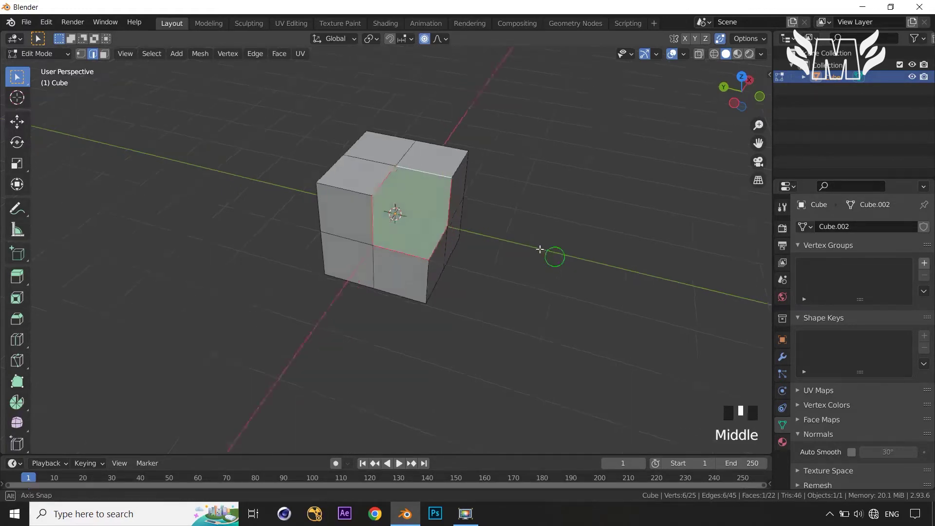
Inspect the filled corner face with nothing selected, and undo the fill
middle_drag(549, 255, 446, 220)
click(536, 232)
middle_drag(549, 242, 626, 261)
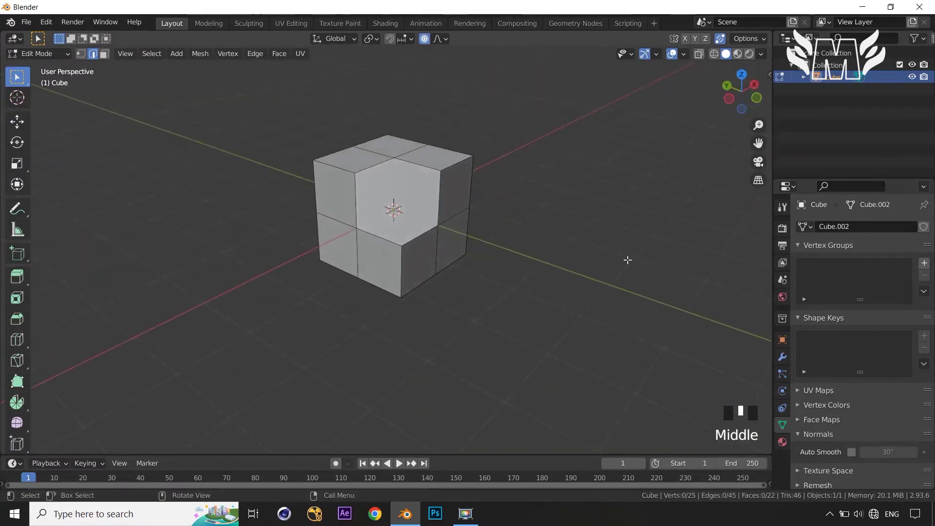
scroll(628, 260, up, 2)
scroll(628, 260, up, 1)
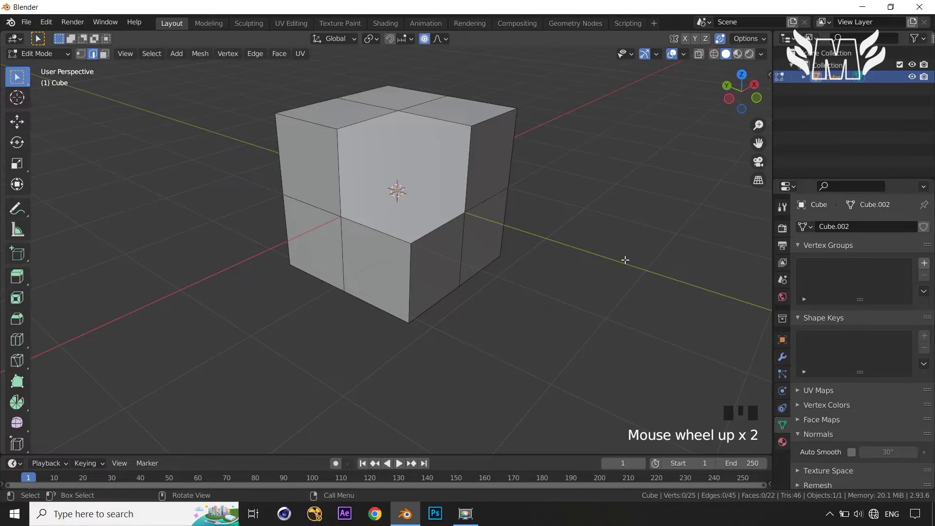
scroll(625, 261, down, 1)
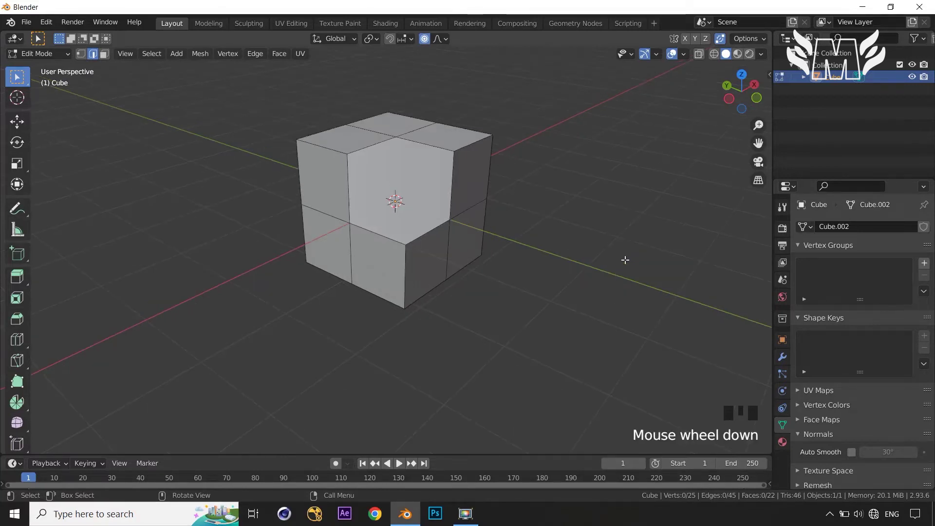
key(ctrl+z)
key(ctrl+z)
middle_drag(626, 260, 572, 279)
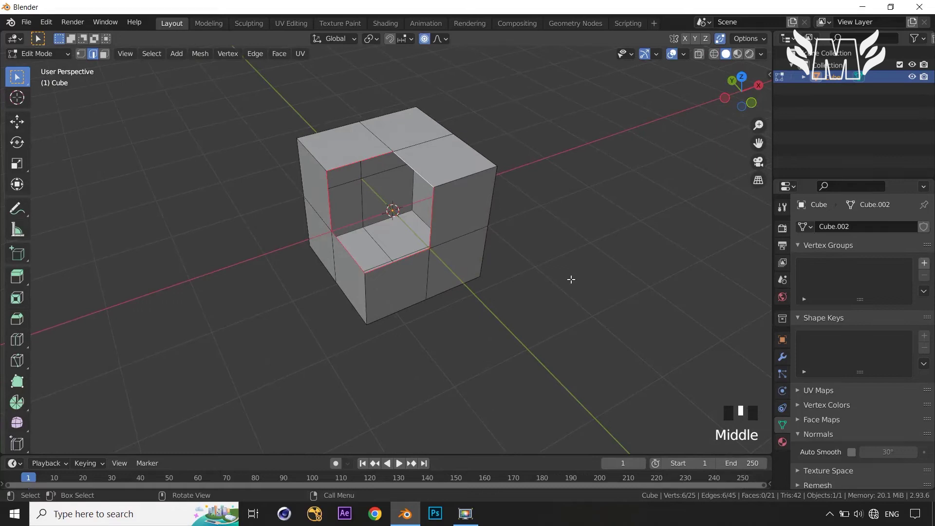
Undo the border edge selections and the deletion of the three faces at the cube's corner
key(ctrl+z)
key(ctrl+z)
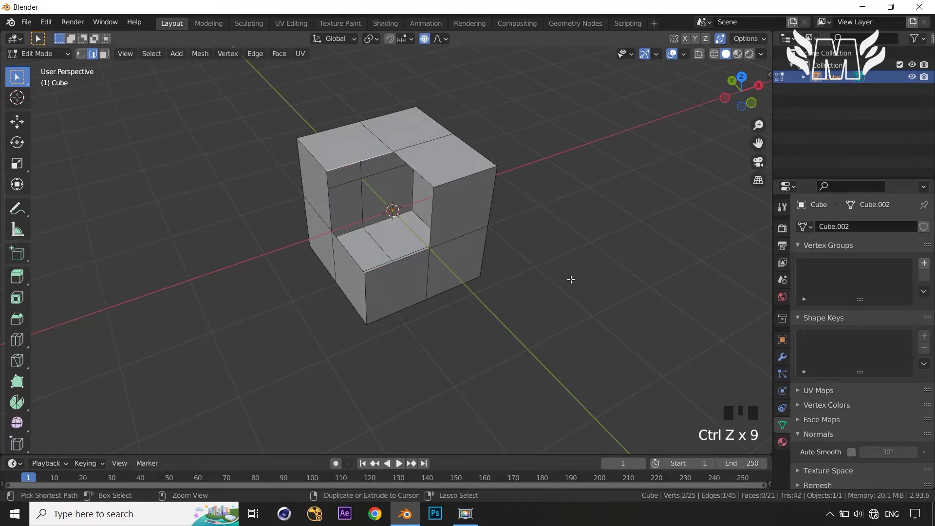
key(ctrl+z)
key(ctrl+z)
key(ctrl+z)
key(ctrl+z)
middle_drag(572, 279, 608, 284)
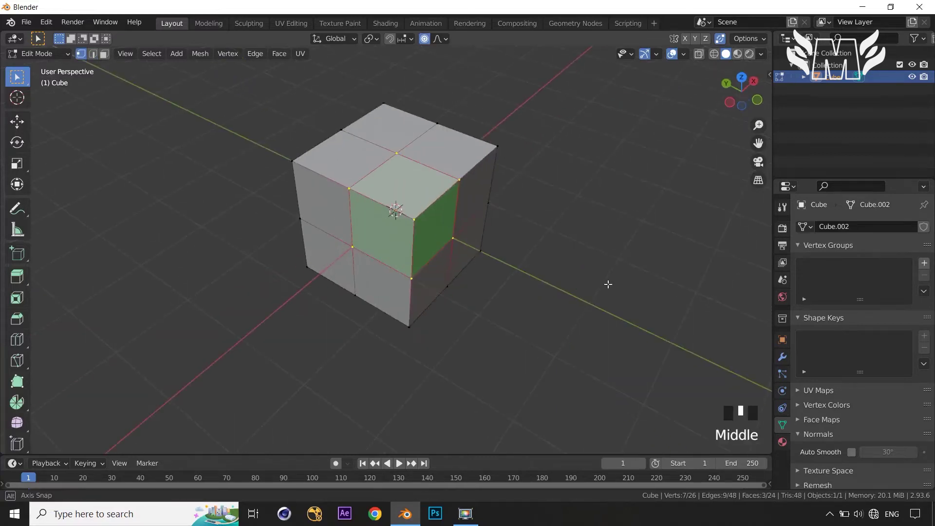
Try deleting only the near upper corner vertex of the cube, and undo the deletion
key(1)
click(412, 219)
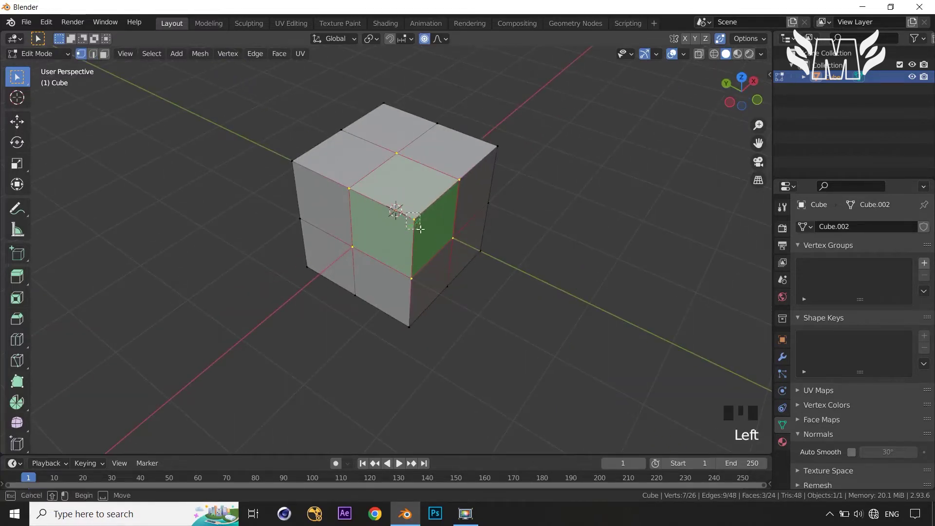
key(x)
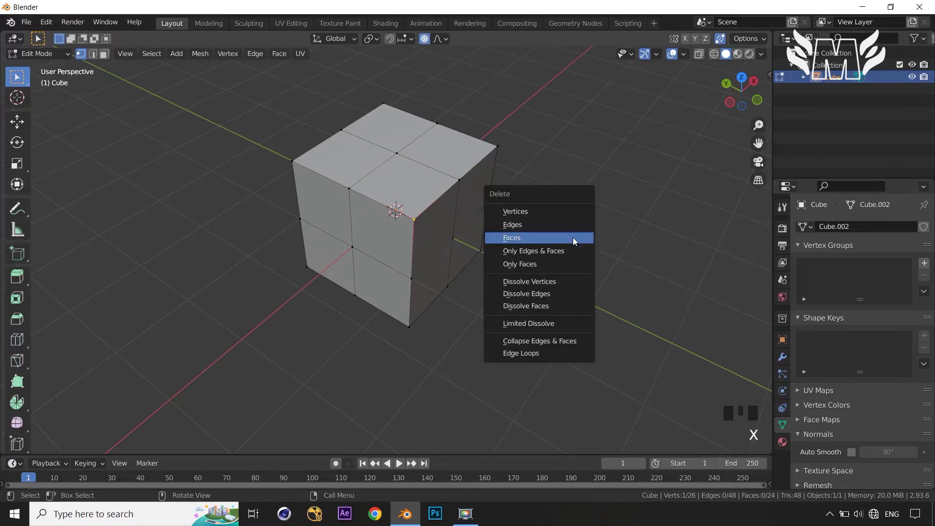
click(567, 210)
middle_drag(567, 216, 535, 215)
key(ctrl+z)
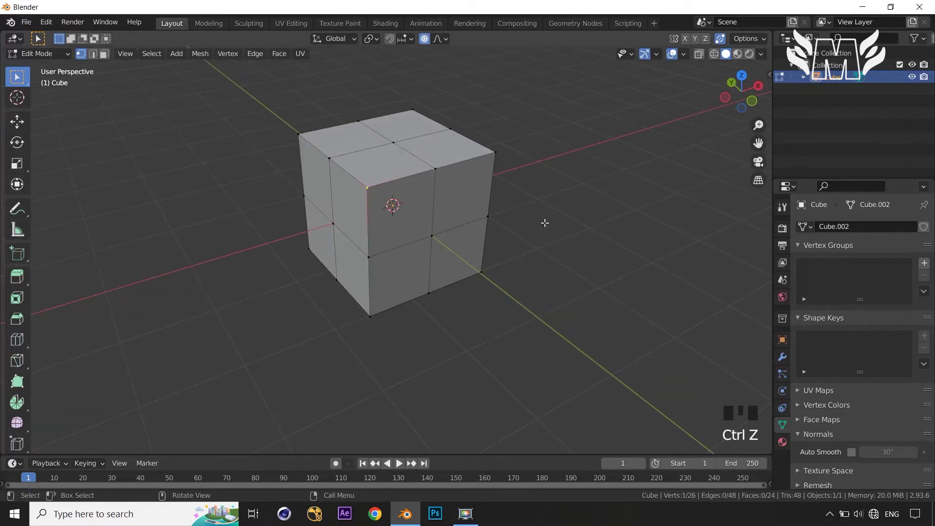
In edge selection, delete the top edge segment next to the cube's near upper corner
key(2)
click(406, 186)
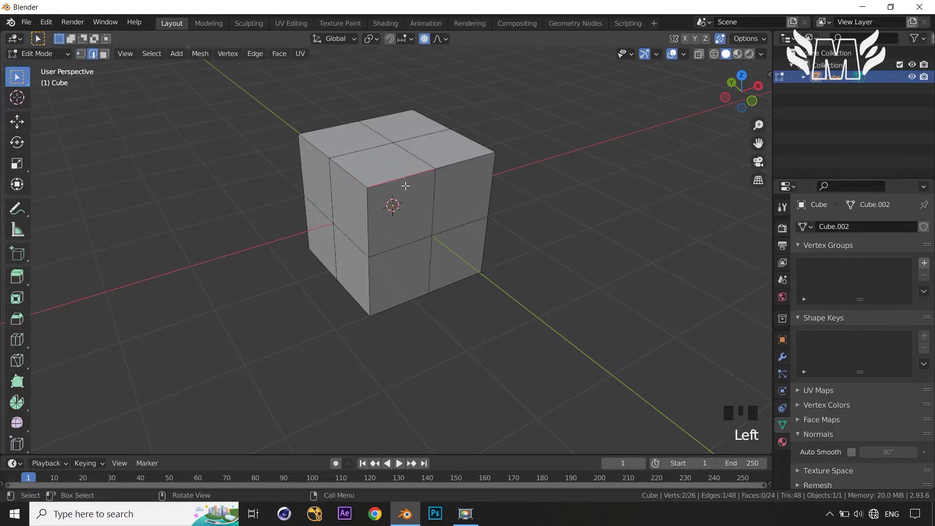
key(x)
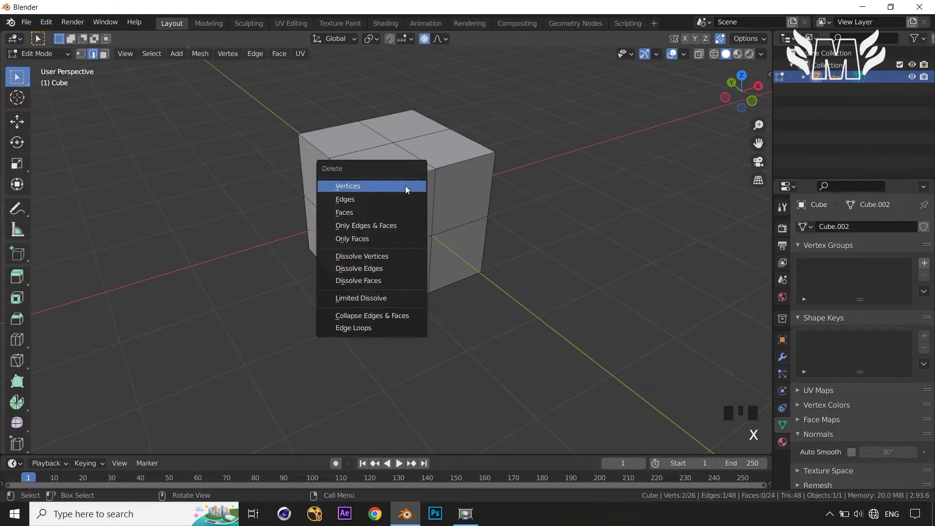
click(406, 198)
middle_drag(610, 217, 641, 232)
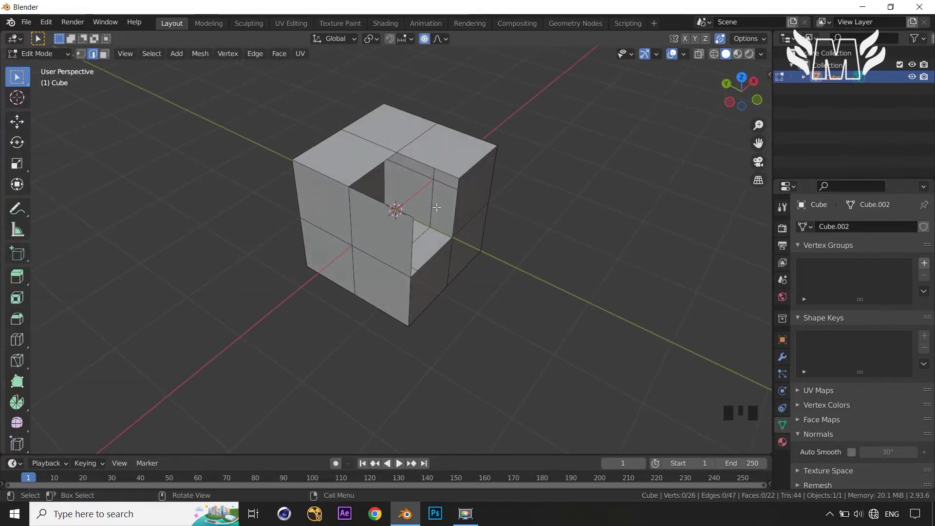
Select three edges bordering the opening in the cube's top and fill it with a face
shift+click(371, 171)
shift+click(423, 167)
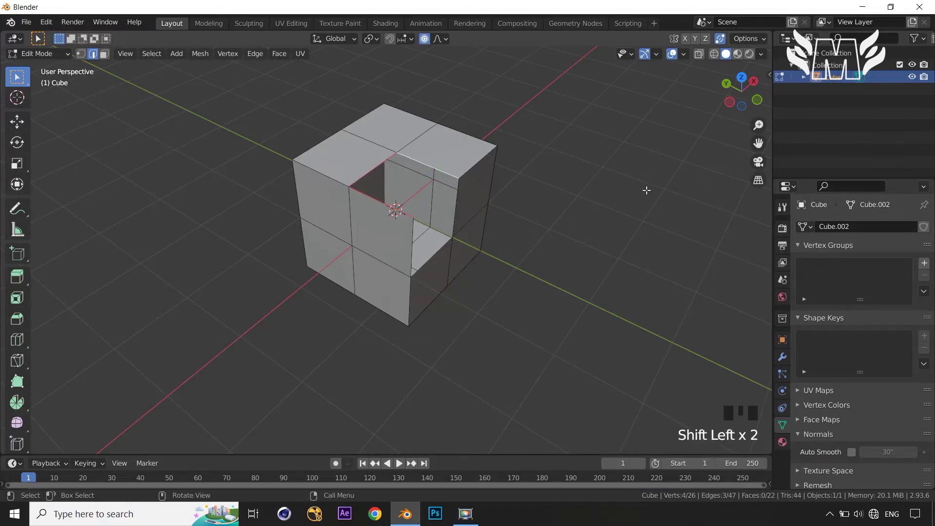
key(f)
Select the four edges around the remaining side opening, fill it with a face and clear the selection
middle_drag(647, 206, 611, 179)
click(369, 197)
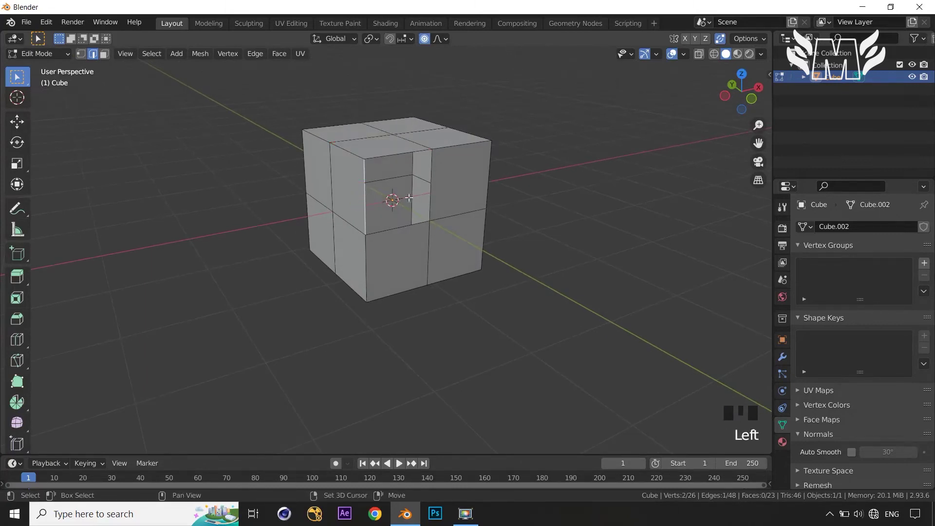
shift+click(431, 190)
shift+click(401, 225)
shift+click(398, 156)
key(f)
click(538, 205)
middle_drag(538, 205, 547, 242)
scroll(586, 265, up, 2)
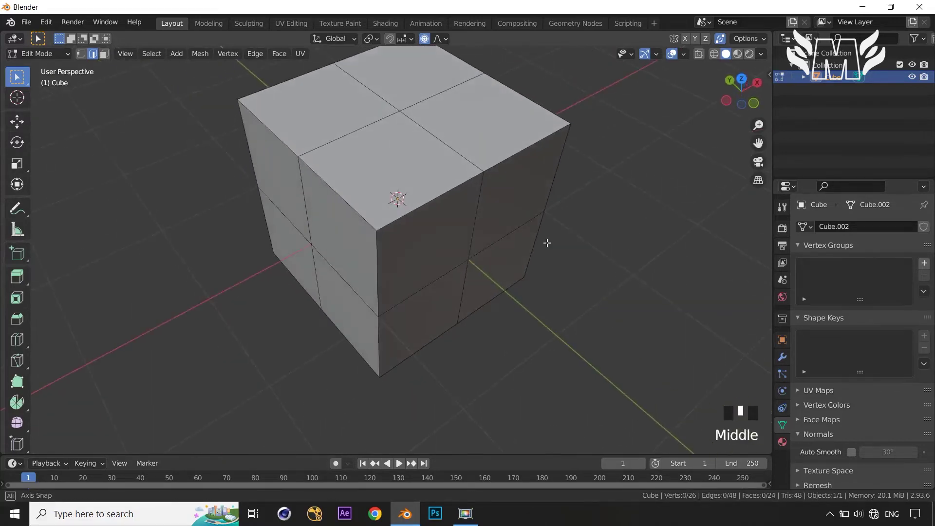
Try moving the near top corner, the adjacent top edge midpoint and the side's centre vertex in turn
key(1)
click(378, 229)
key(g)
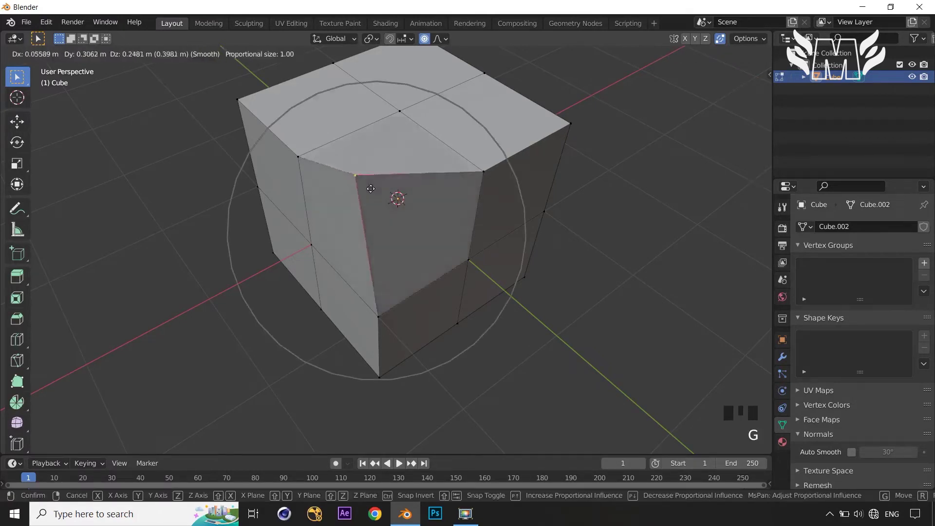
right_click(440, 197)
click(484, 172)
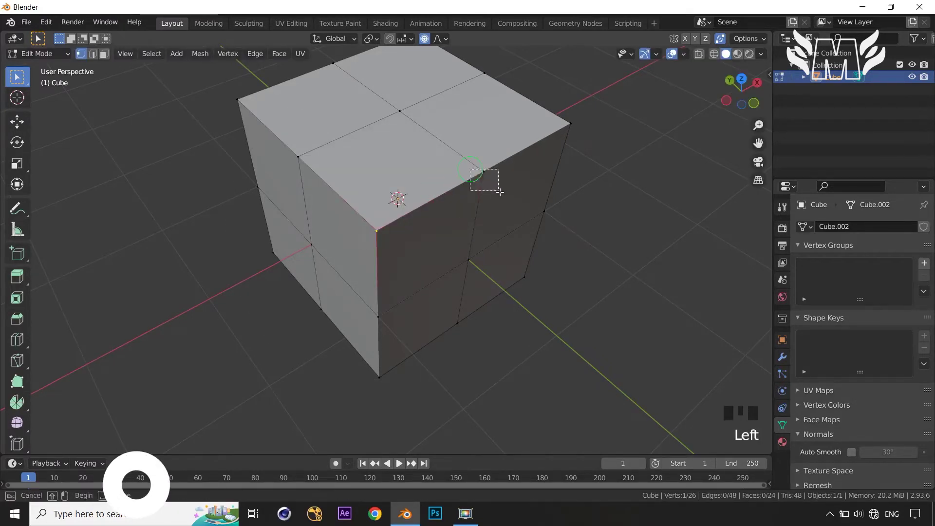
key(g)
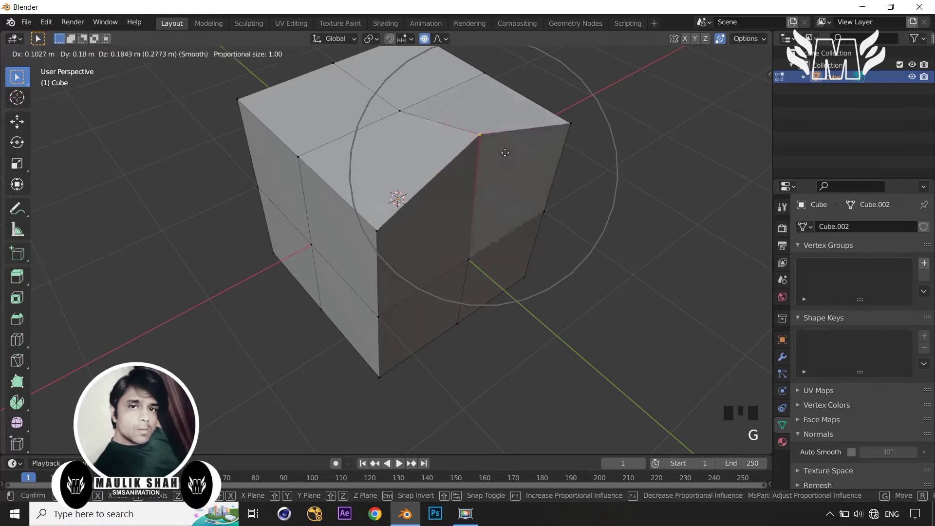
right_click(521, 199)
click(468, 261)
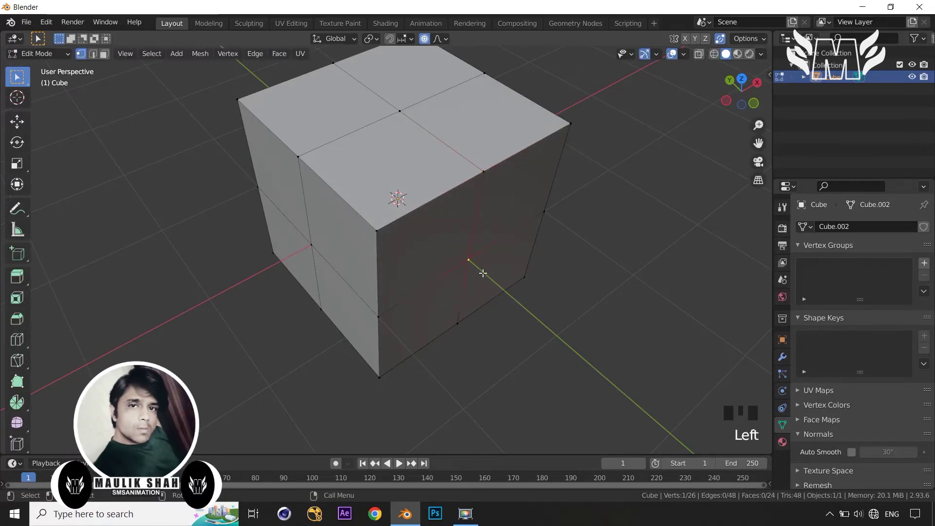
key(g)
right_click(507, 272)
click(603, 272)
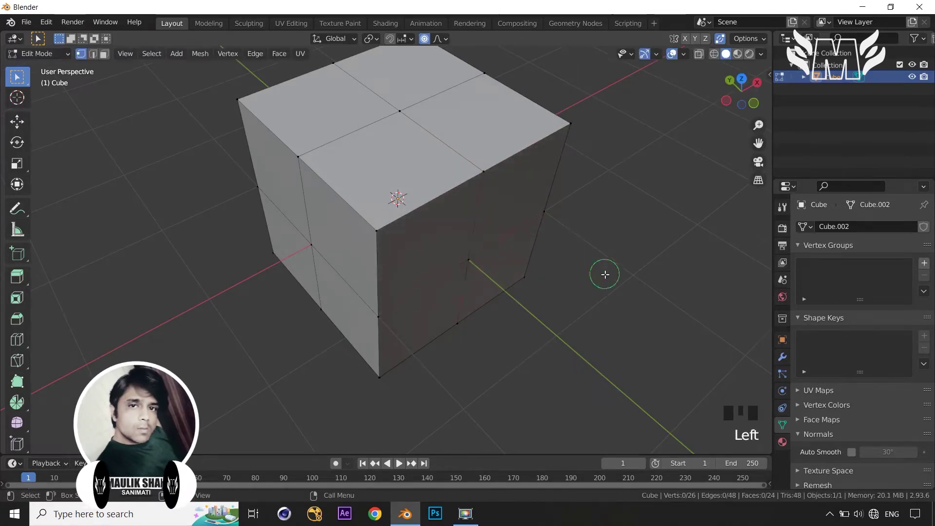
Delete the three vertices along the cube's near vertical corner edge
scroll(603, 271, down, 2)
middle_drag(603, 271, 599, 242)
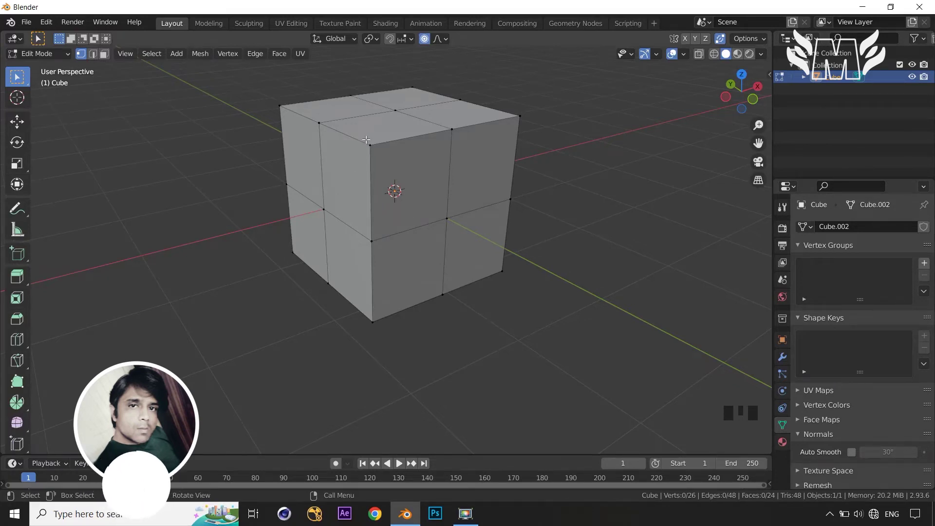
drag(367, 139, 388, 319)
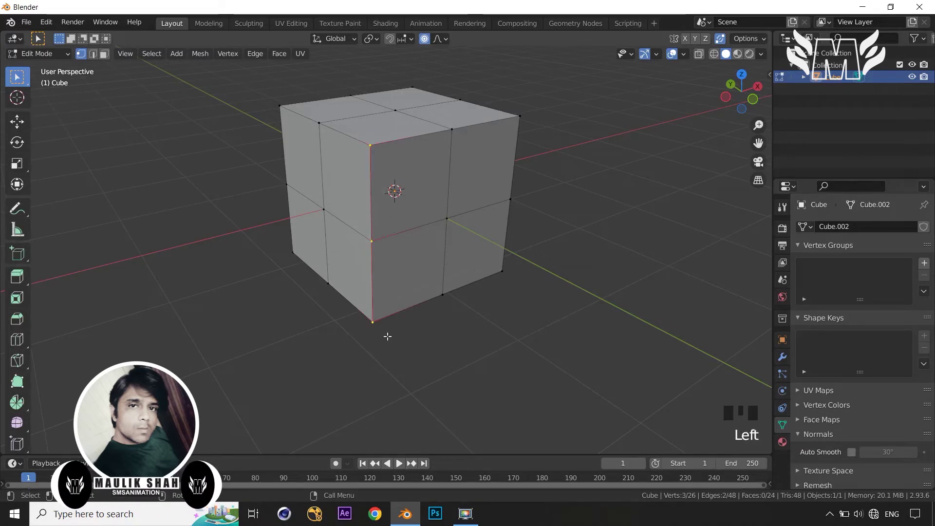
key(x)
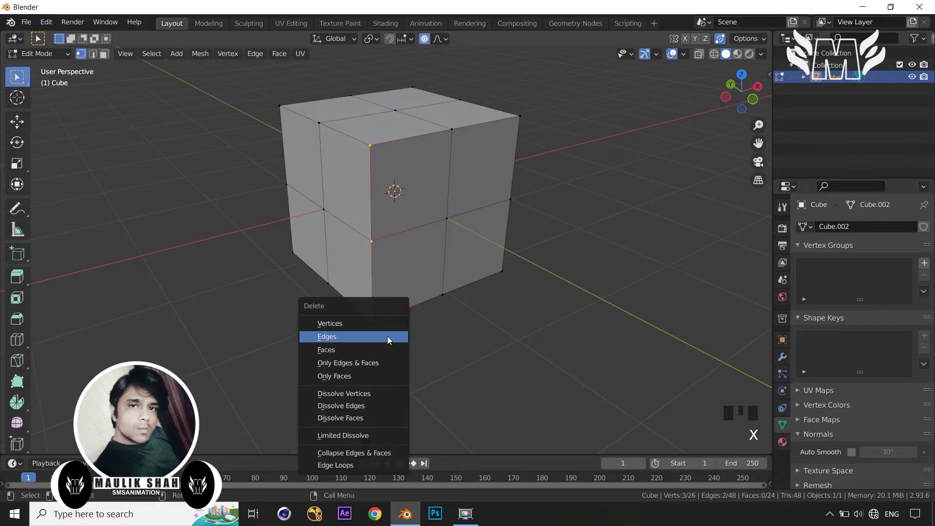
click(385, 321)
middle_drag(590, 295, 581, 296)
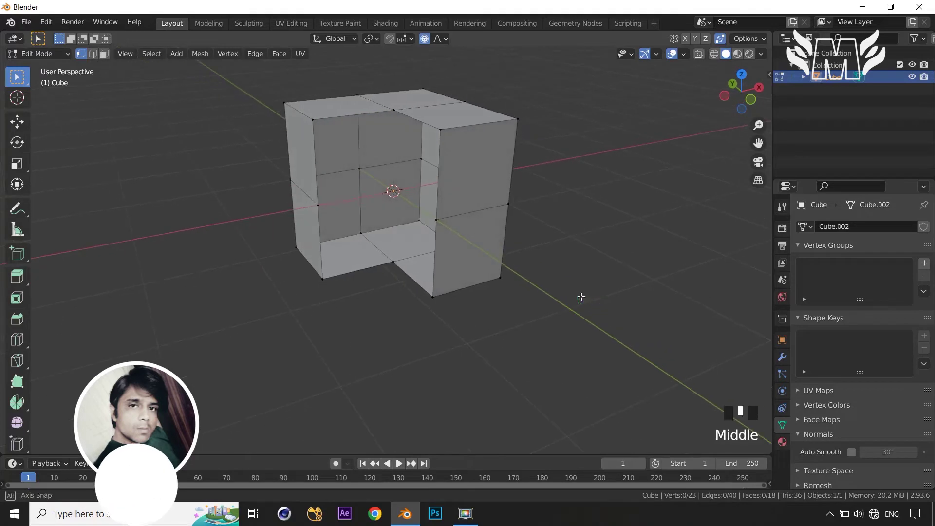
In edge selection, select the open border edges of one side of the notch and fill its inner wall
click(351, 119)
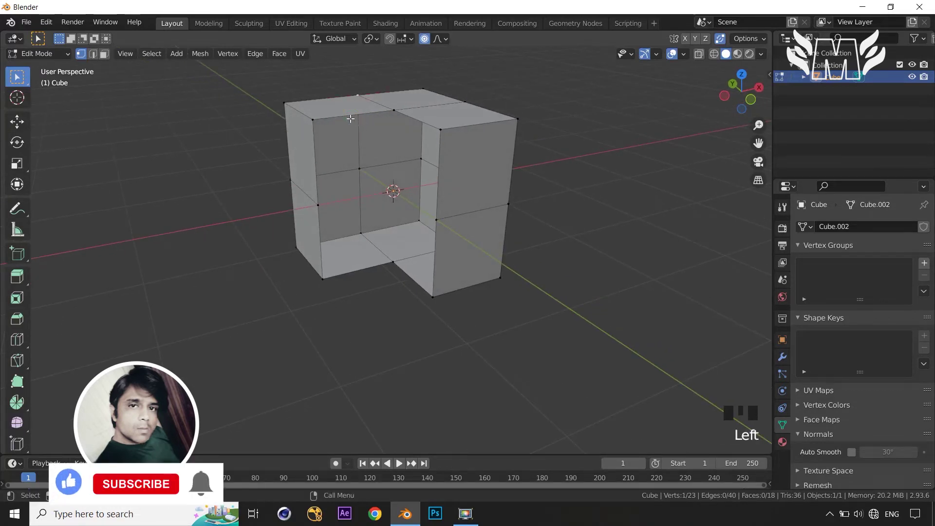
key(2)
click(344, 121)
shift+click(316, 147)
shift+click(318, 204)
shift+click(321, 260)
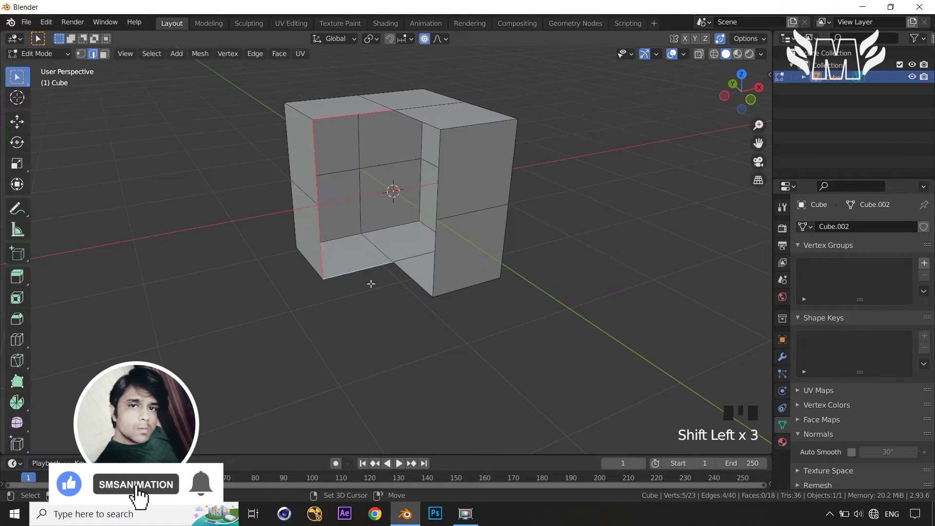
key(f)
Select the edges bordering the notch's other open side, fill the second inner wall and clear the selection
middle_drag(378, 288, 424, 273)
click(400, 149)
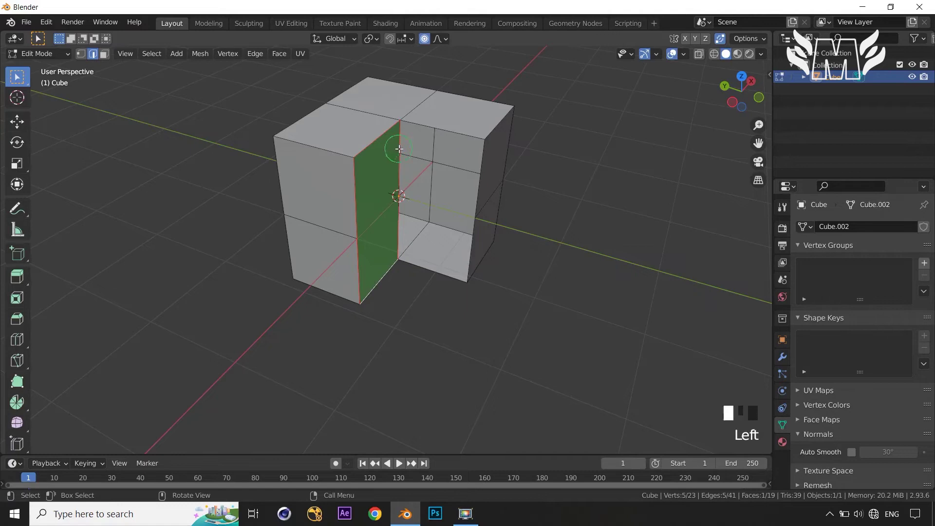
shift+click(439, 130)
shift+click(476, 200)
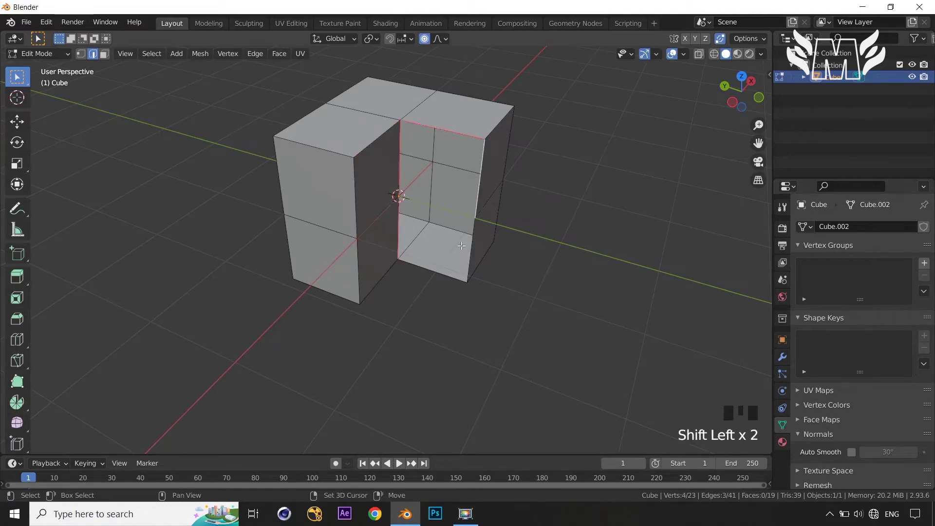
shift+click(437, 269)
key(f)
click(601, 280)
Duplicate the outer top edge of the notched cube's arm, offset about 0.97 m in X, 0.41 m in Y and 0.14 m in Z
middle_drag(601, 279, 570, 248)
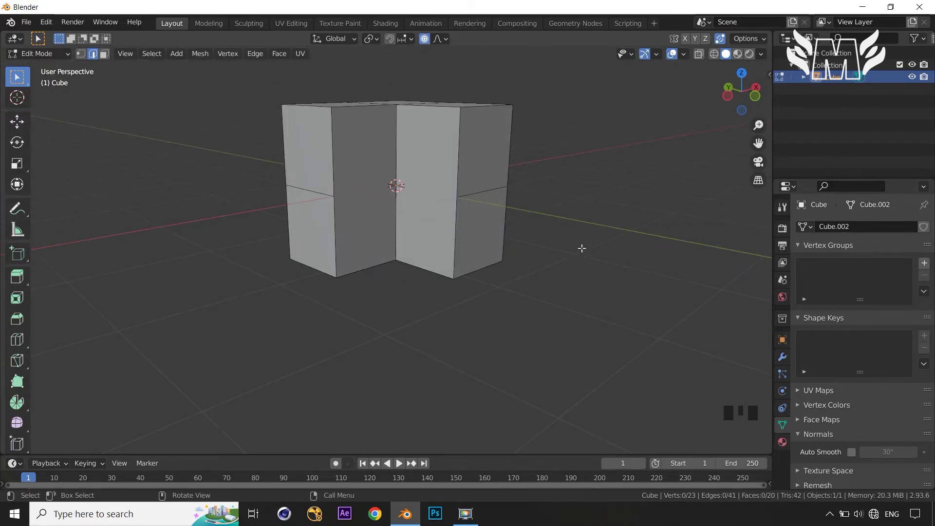
scroll(584, 246, down, 1)
middle_drag(589, 246, 573, 308)
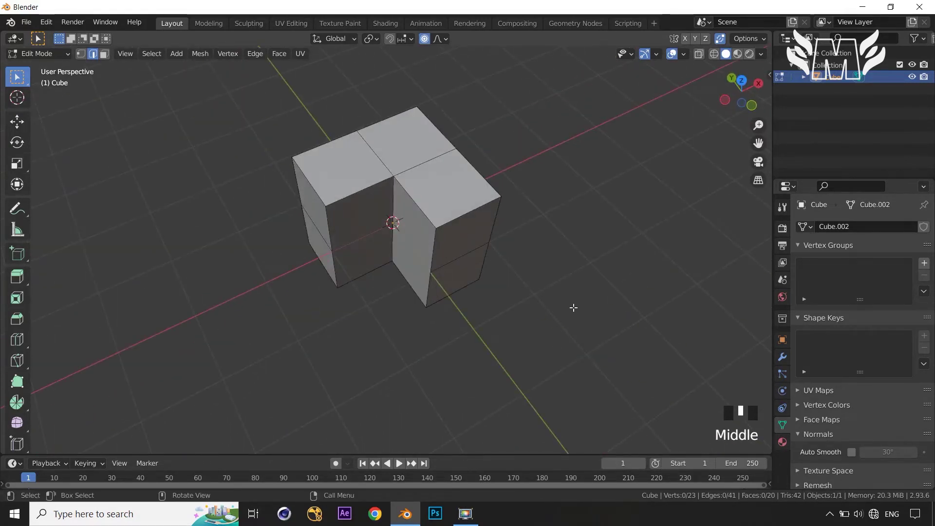
scroll(530, 308, down, 2)
middle_drag(512, 317, 451, 312)
scroll(451, 311, up, 2)
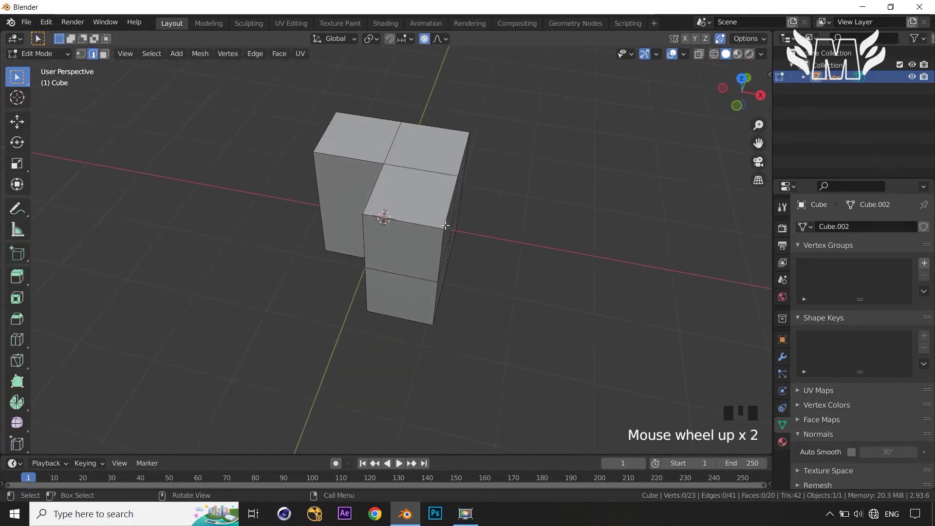
click(447, 207)
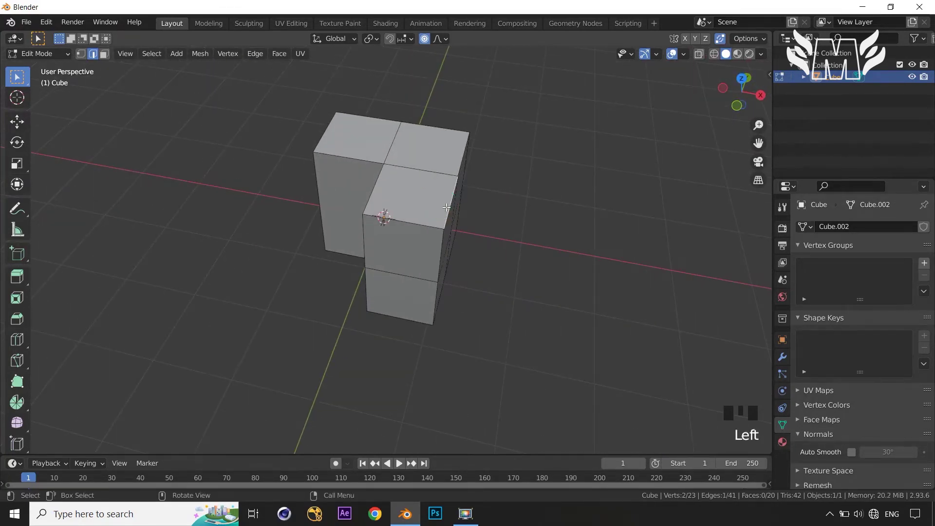
key(shift+d)
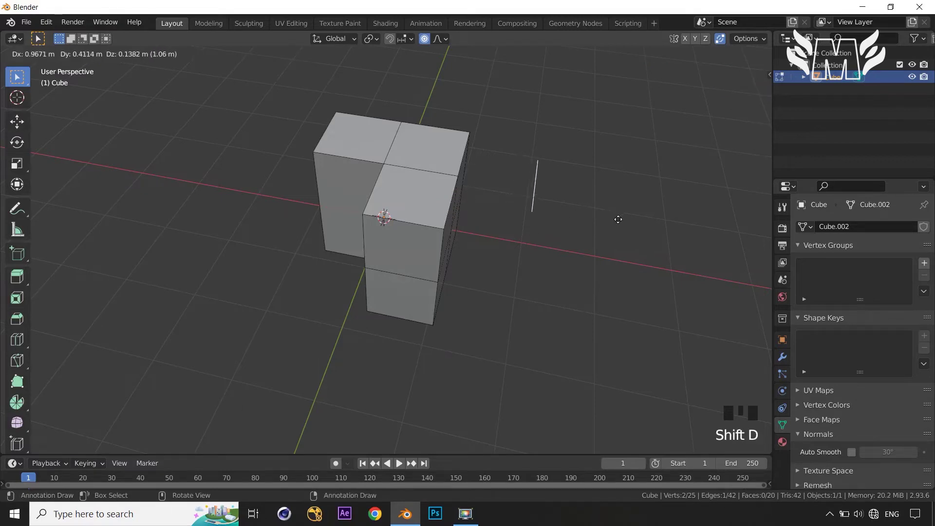
click(617, 221)
Fill a face between the duplicated edge and the outer top edge of the cube's arm
middle_drag(617, 221, 618, 245)
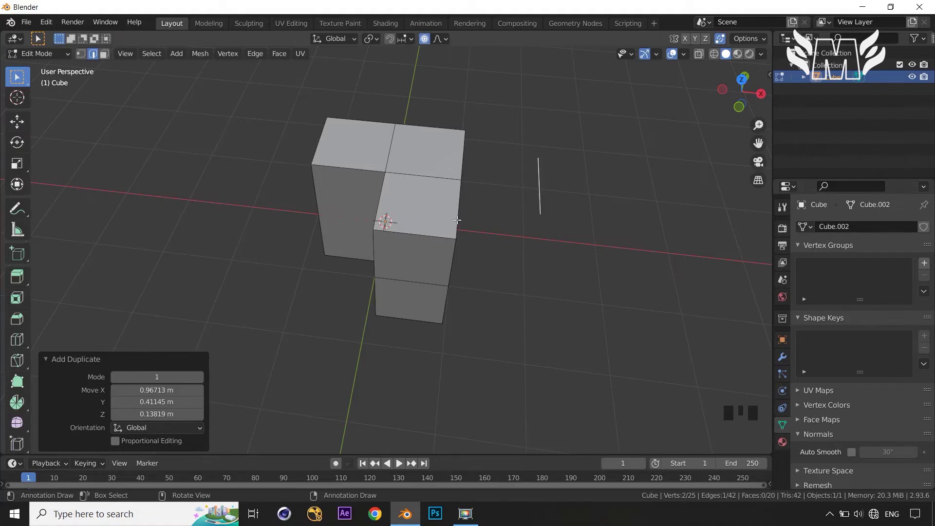
shift+click(538, 185)
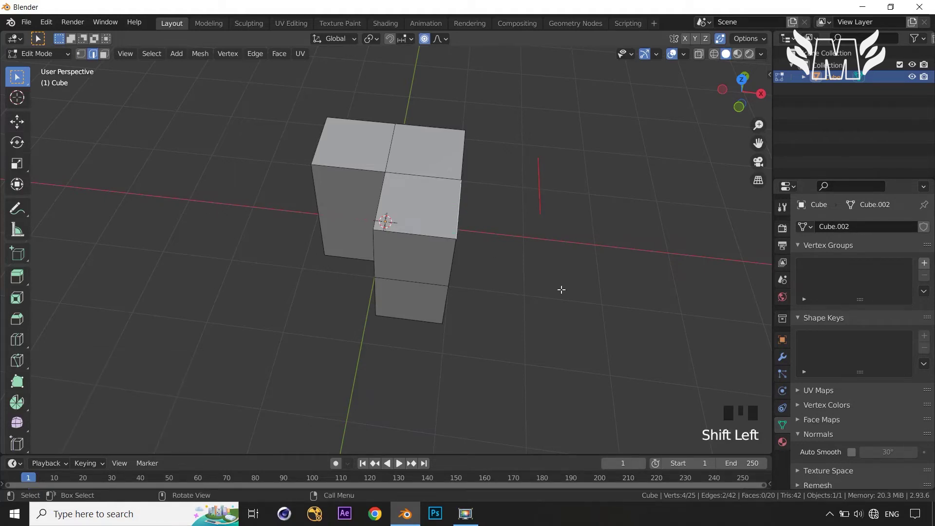
key(f)
middle_drag(578, 302, 608, 291)
In vertex selection, duplicate the new face's near outer corner vertex, offset about 1.02 m in X, 0.16 m in Y and 0.31 m in Z
drag(565, 180, 532, 142)
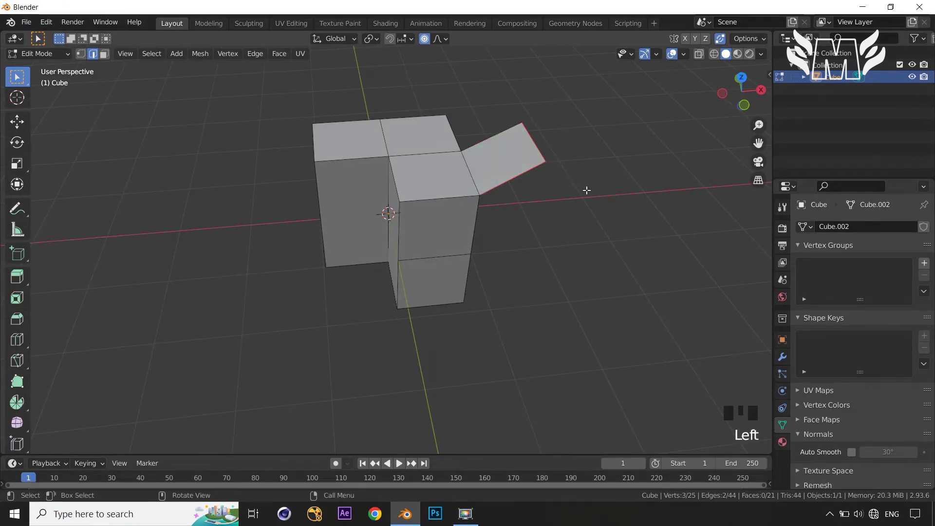
key(1)
drag(533, 143, 567, 179)
key(shift)
key(shift+d)
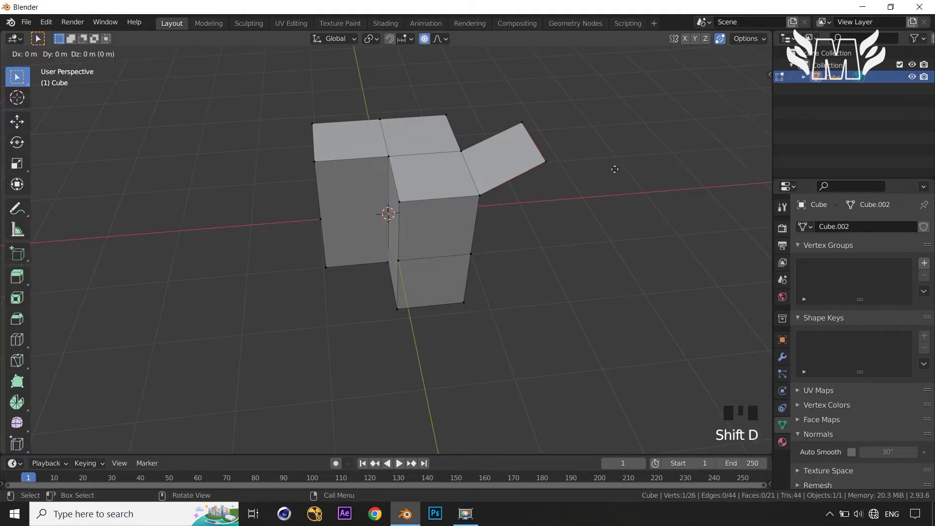
click(674, 153)
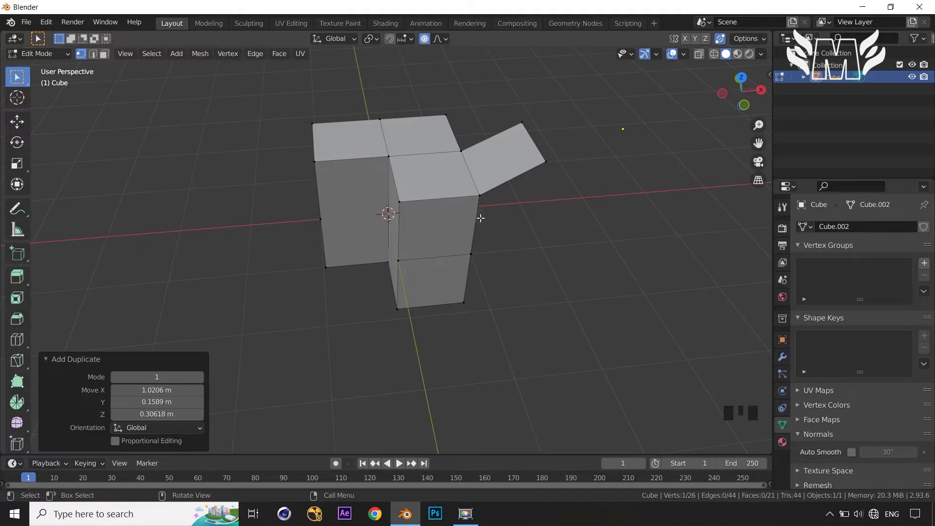
Connect the duplicated vertex to the middle vertex of the arm's near outer vertical edge with a new edge
shift+click(471, 253)
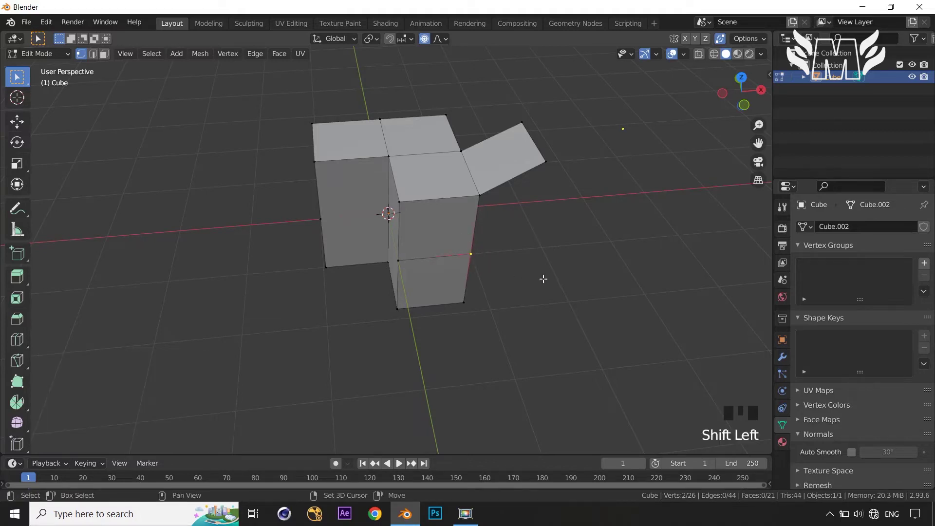
middle_drag(608, 280, 465, 297)
key(f)
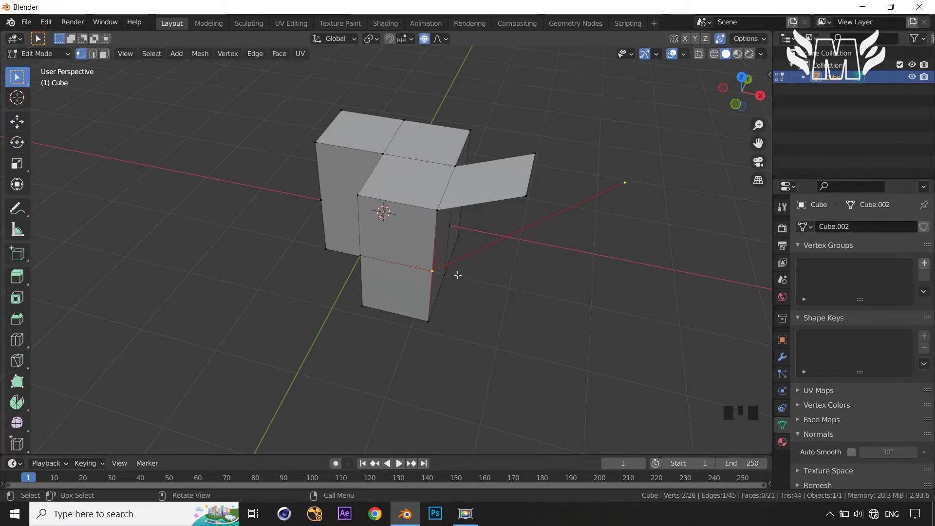
Extrude the free end vertex of the new edge about 1.26 m in X, 0.25 m in Y and 0.74 m in Z
scroll(593, 201, down, 2)
middle_drag(594, 213, 574, 221)
scroll(574, 221, down, 2)
middle_drag(450, 358, 495, 349)
scroll(488, 382, up, 2)
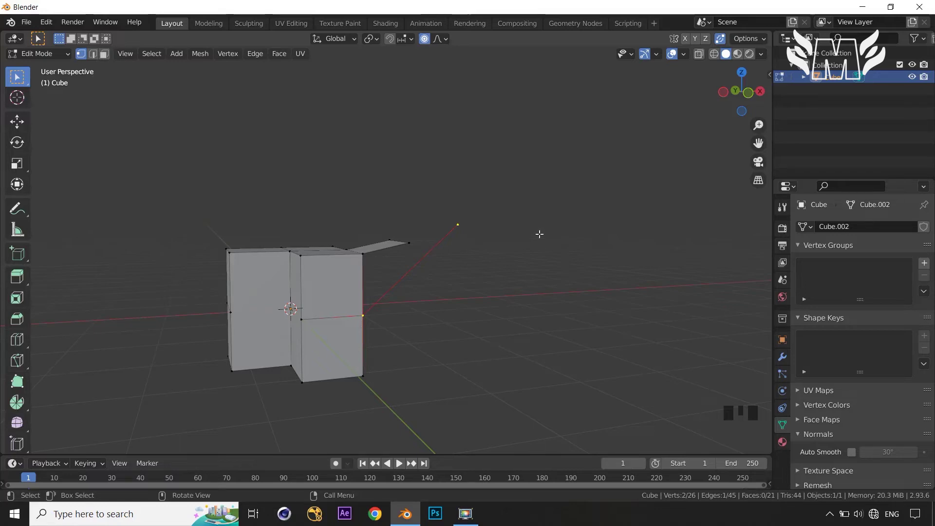
scroll(533, 259, down, 2)
middle_drag(531, 273, 484, 268)
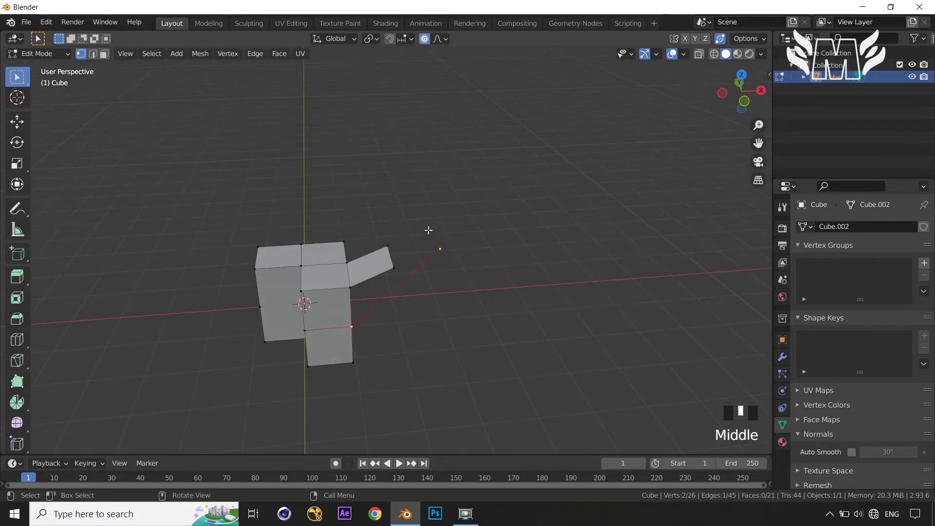
click(438, 247)
key(e)
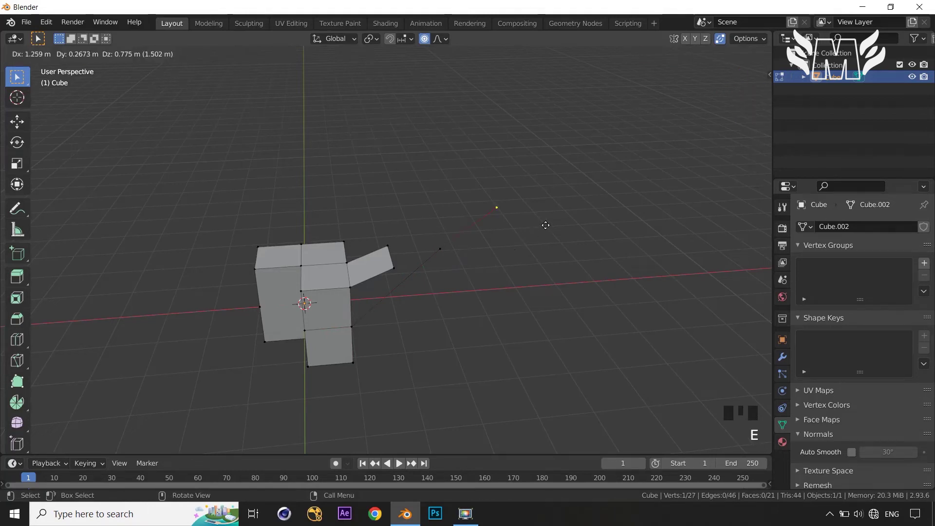
click(567, 222)
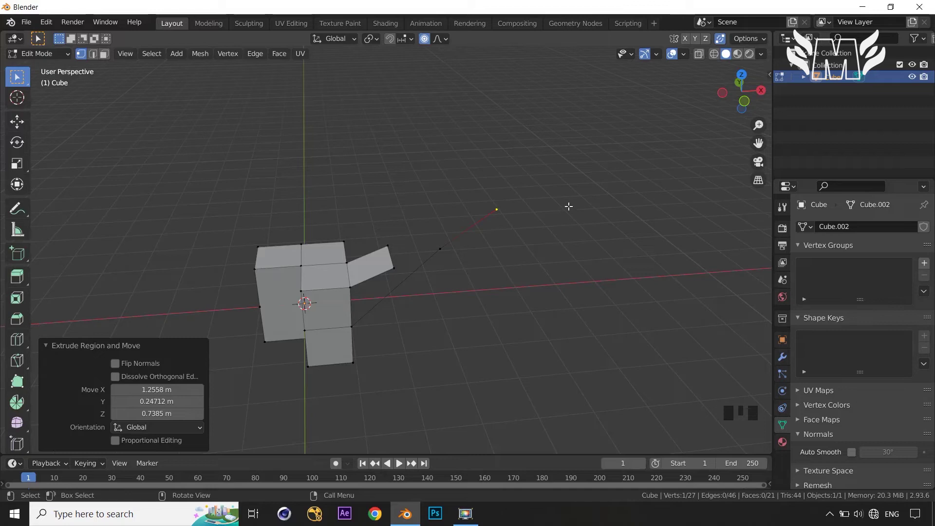
Undo the vertex extrusion and snap the misplaced 3D cursor back to the world origin
shift+right_click(569, 206)
key(ctrl+z)
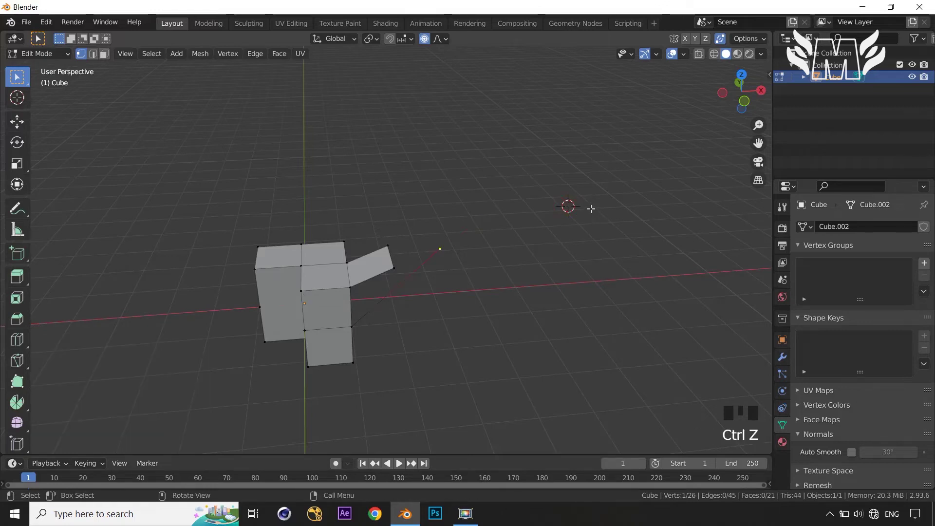
key(shift+s)
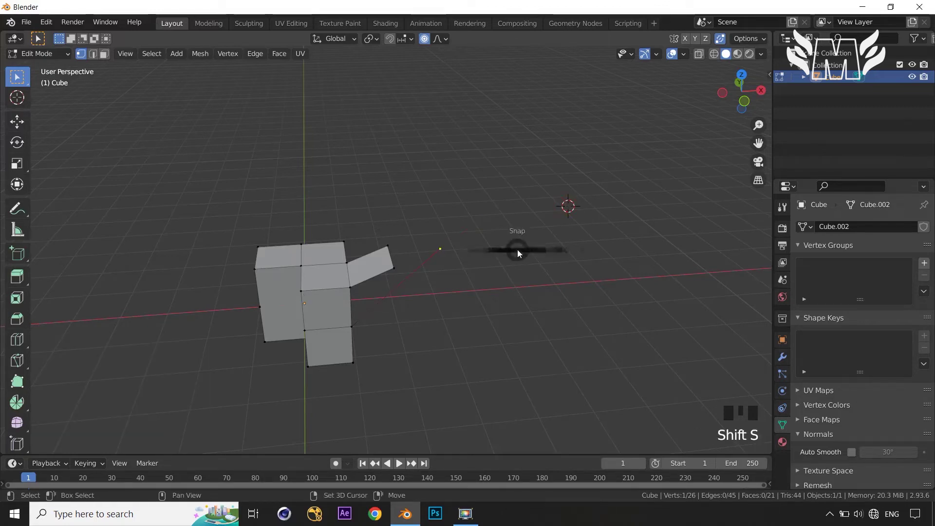
click(440, 295)
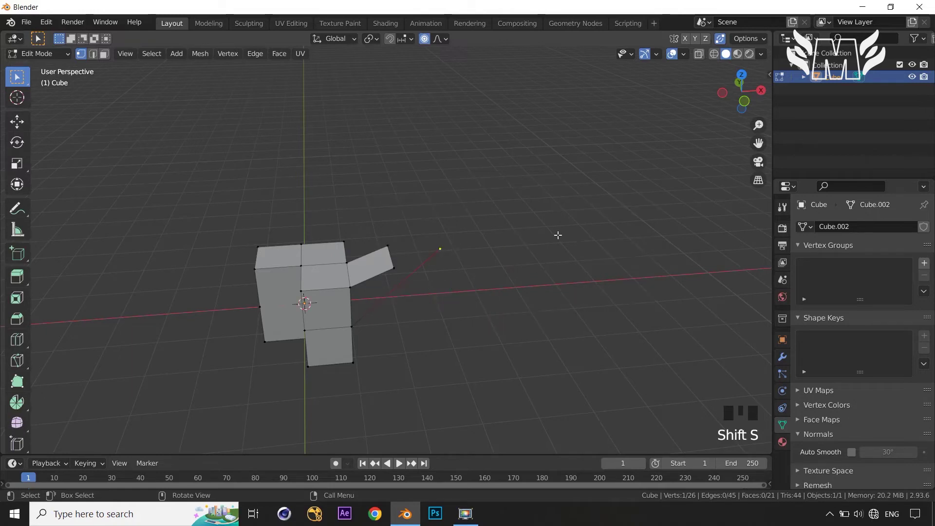
right_click(551, 215)
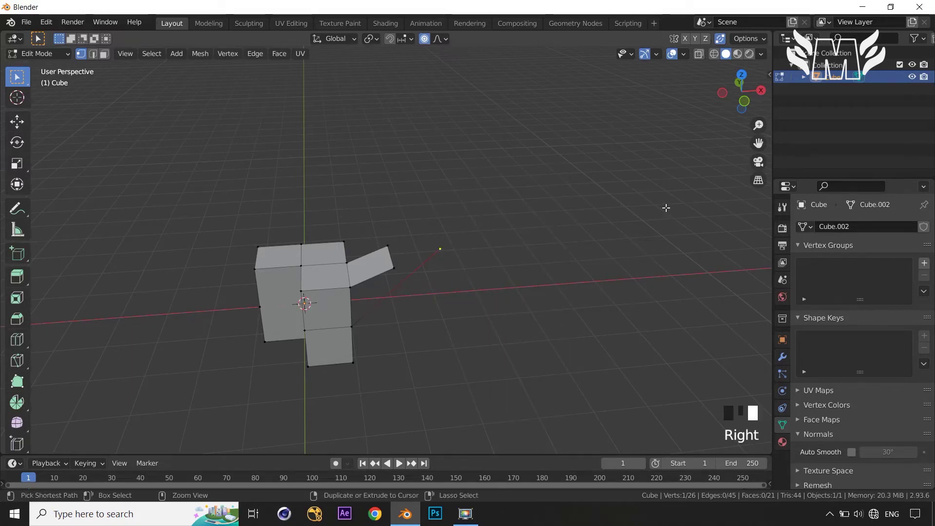
Extrude the free end vertex to the pointer through seven successive points, forming a zigzag chain of edges
ctrl+right_click(665, 208)
ctrl+right_click(516, 154)
ctrl+right_click(435, 142)
ctrl+right_click(357, 129)
ctrl+right_click(382, 187)
ctrl+right_click(577, 285)
ctrl+right_click(532, 330)
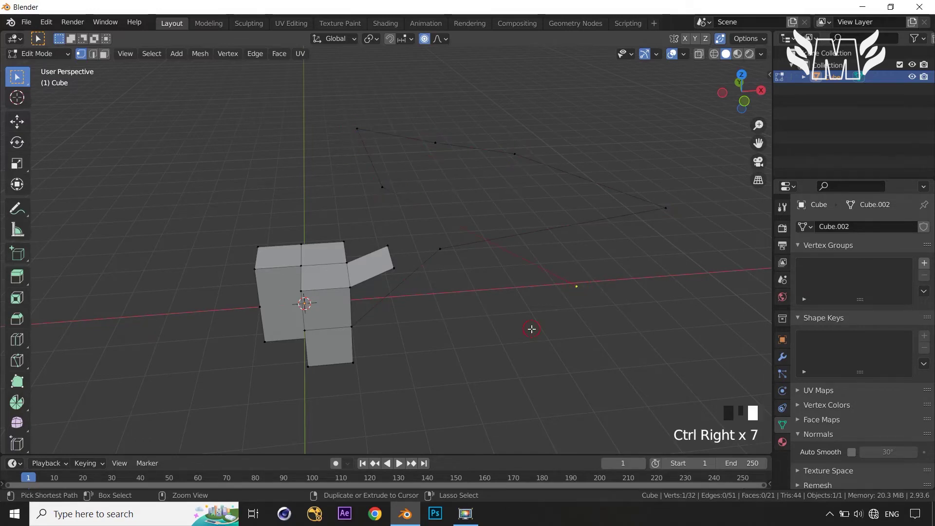
In edge selection, extrude the outer top edge opposite the side flap to four successive points as a curved strip of faces
key(2)
click(256, 256)
ctrl+right_click(218, 246)
ctrl+right_click(162, 152)
ctrl+right_click(236, 141)
ctrl+right_click(282, 167)
In face selection, extrude the upper front face of the arm to seven successive points as a long bent limb
click(327, 327)
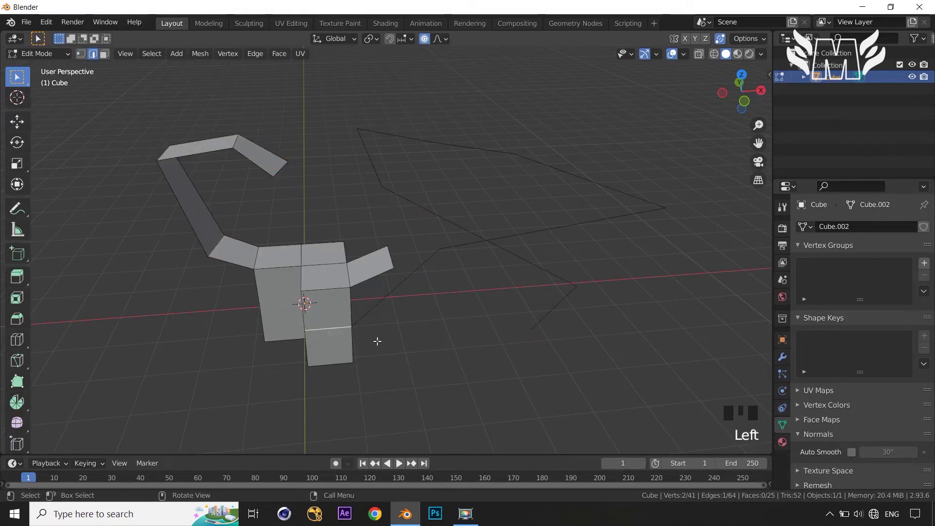
key(3)
click(327, 308)
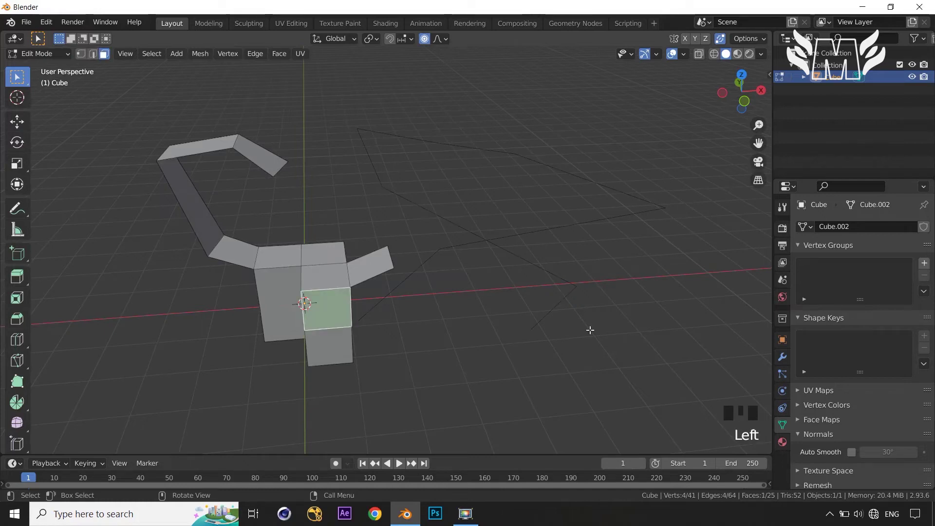
ctrl+right_click(607, 325)
ctrl+right_click(627, 244)
ctrl+right_click(630, 168)
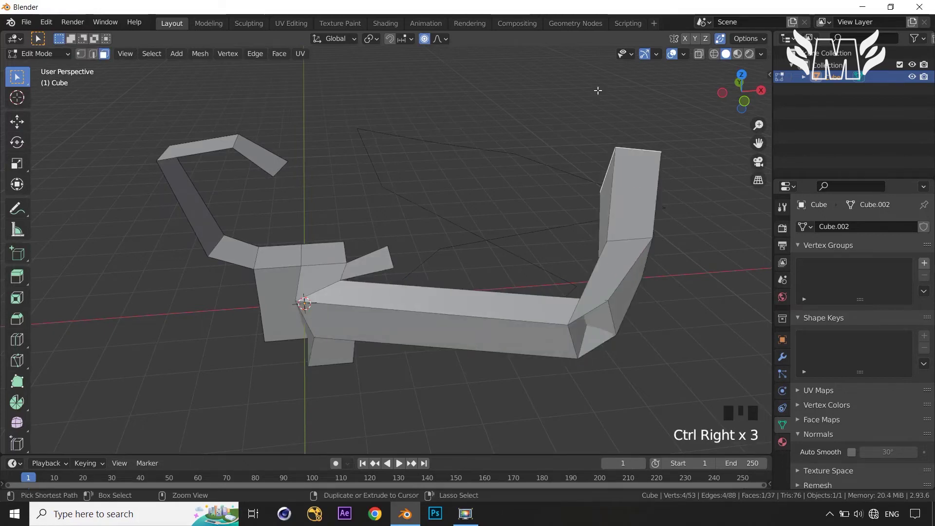
ctrl+right_click(598, 91)
ctrl+right_click(492, 109)
ctrl+right_click(390, 108)
ctrl+right_click(429, 187)
Undo all the face, edge and vertex extrusions and the connecting edge, back to the loose duplicated vertex
key(ctrl+z)
key(ctrl+z)
key(ctrl+z)
key(ctrl+z)
key(ctrl+z)
key(ctrl+z)
key(ctrl+z)
key(ctrl+z)
key(ctrl+z)
key(ctrl+z)
key(ctrl+z)
key(ctrl+z)
key(ctrl+z)
key(ctrl+z)
key(ctrl+z)
key(ctrl+z)
key(ctrl+z)
key(ctrl+z)
key(ctrl+z)
key(ctrl+z)
key(ctrl+z)
key(ctrl+z)
key(ctrl+z)
key(ctrl+z)
key(ctrl+z)
key(ctrl+z)
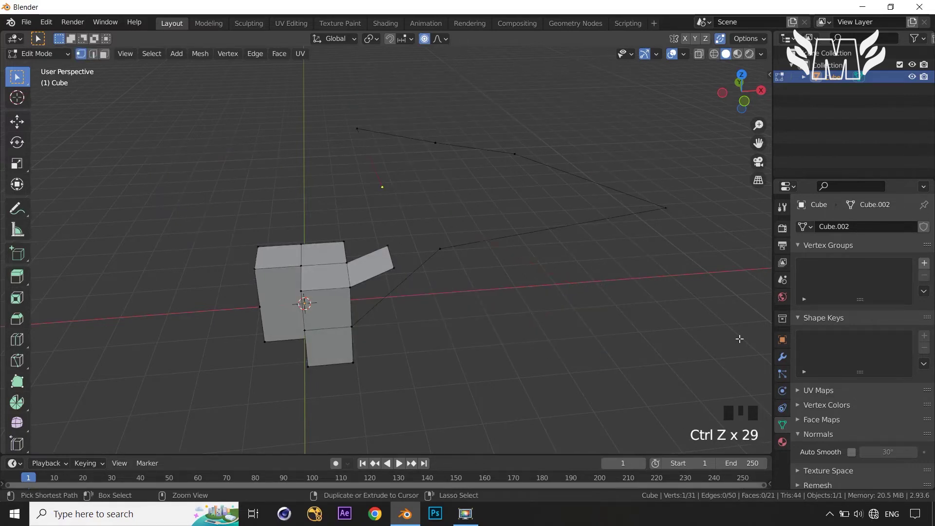
key(ctrl+z)
key(ctrl+z)
key(ctrl+z)
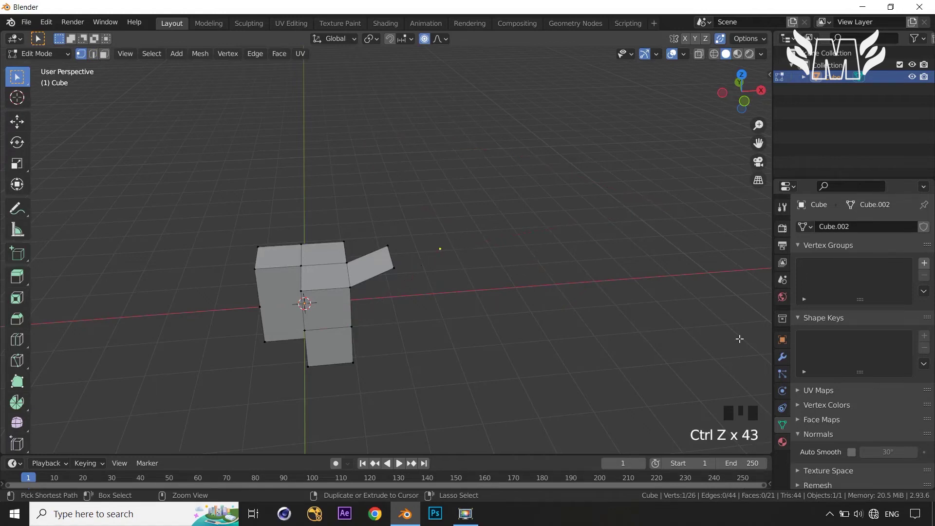
Switch to Object Mode, select everything and delete the reshaped cube
key(Tab)
key(a)
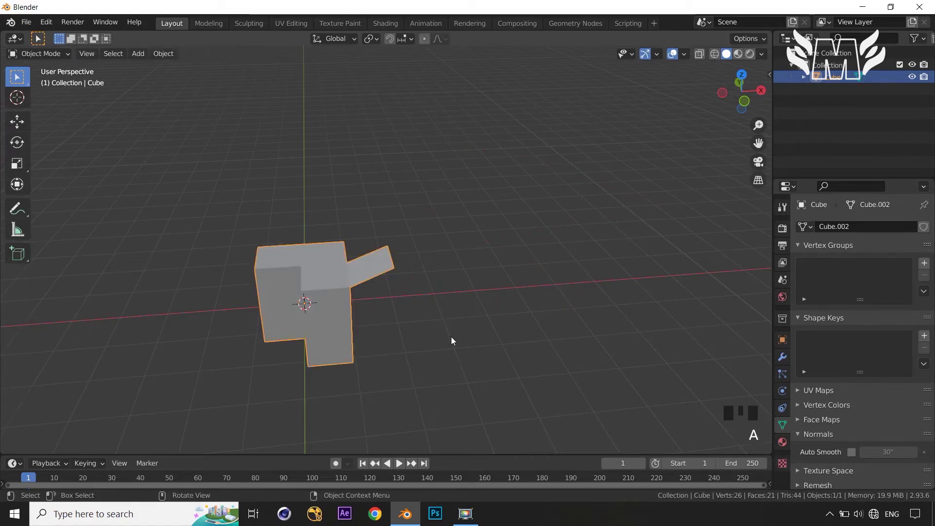
key(z)
key(x)
click(452, 337)
key(Tab)
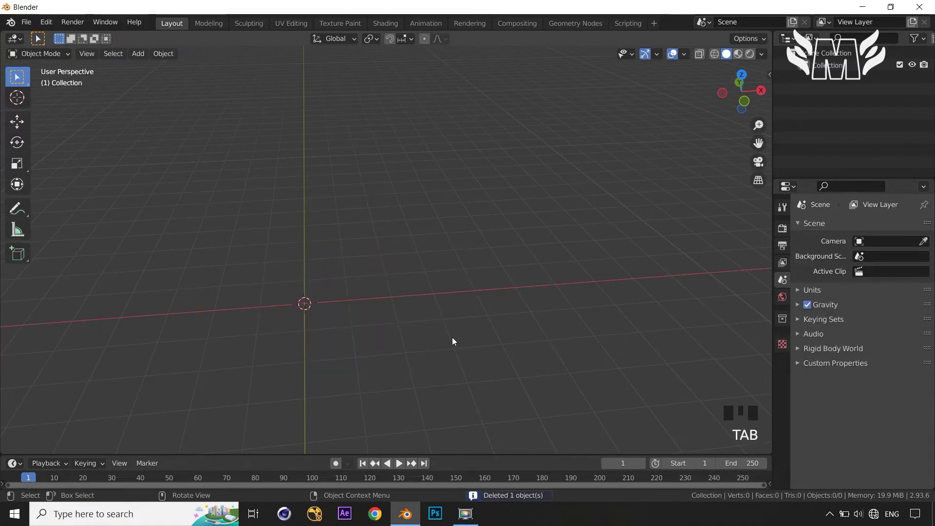
key(1)
Add a new cube mesh at the world origin and enter Edit Mode on it
mouse_move(460, 343)
middle_down()
mouse_move(450, 353)
mouse_move(424, 315)
mouse_move(463, 349)
middle_up()
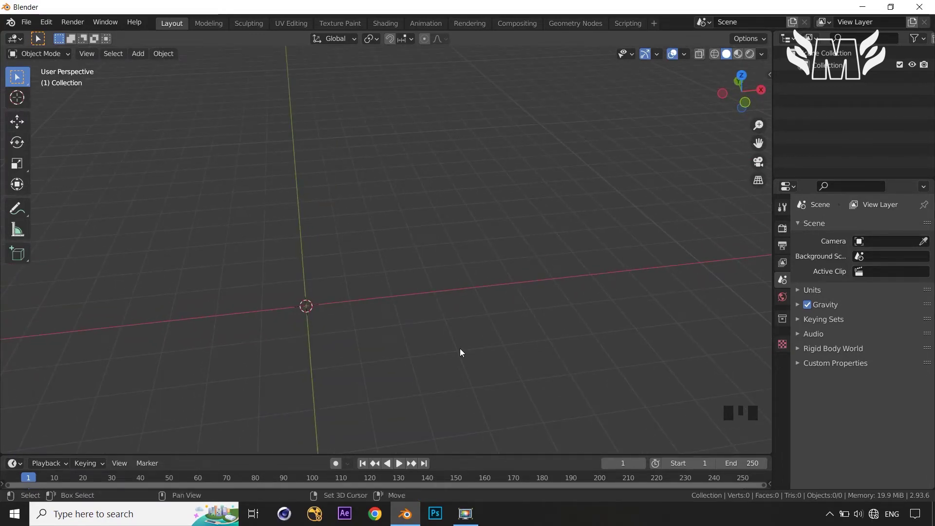
key(shift+a)
mouse_move(466, 262)
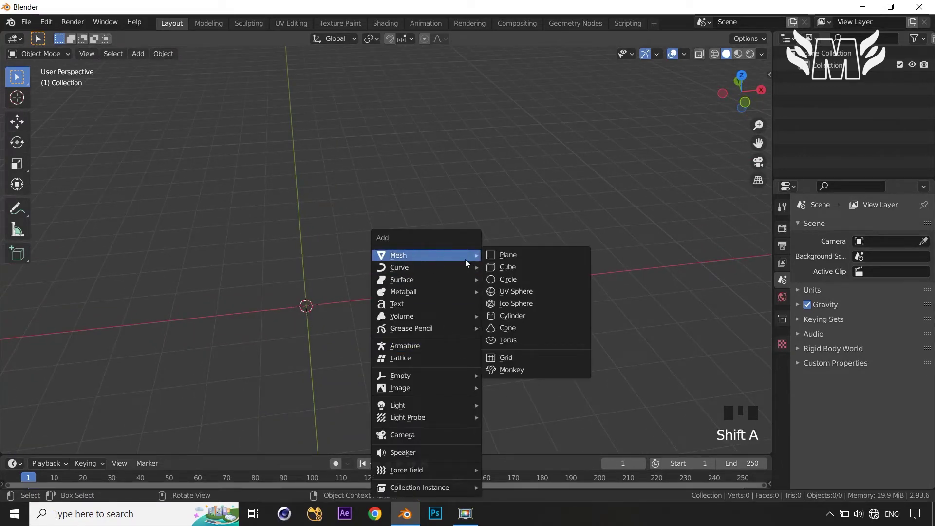
click(508, 266)
key(Tab)
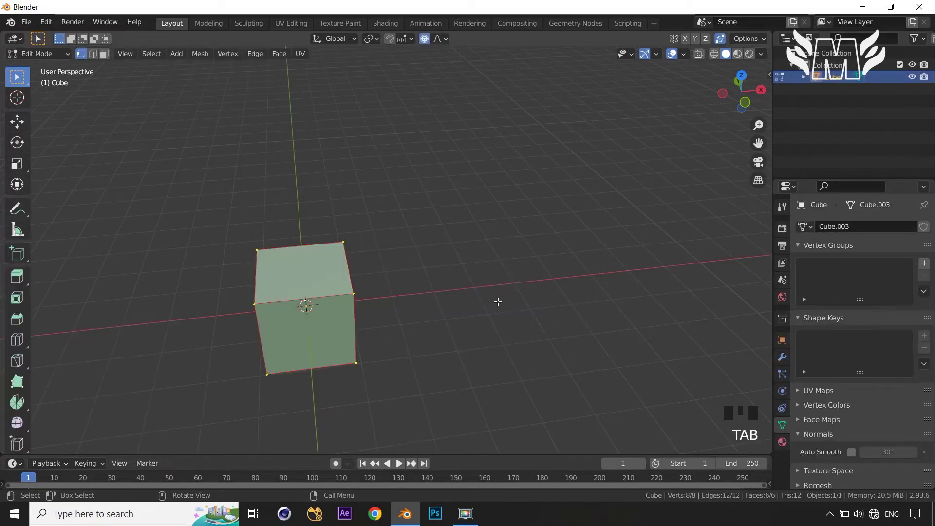
middle_drag(497, 301, 472, 300)
scroll(446, 288, down, 1)
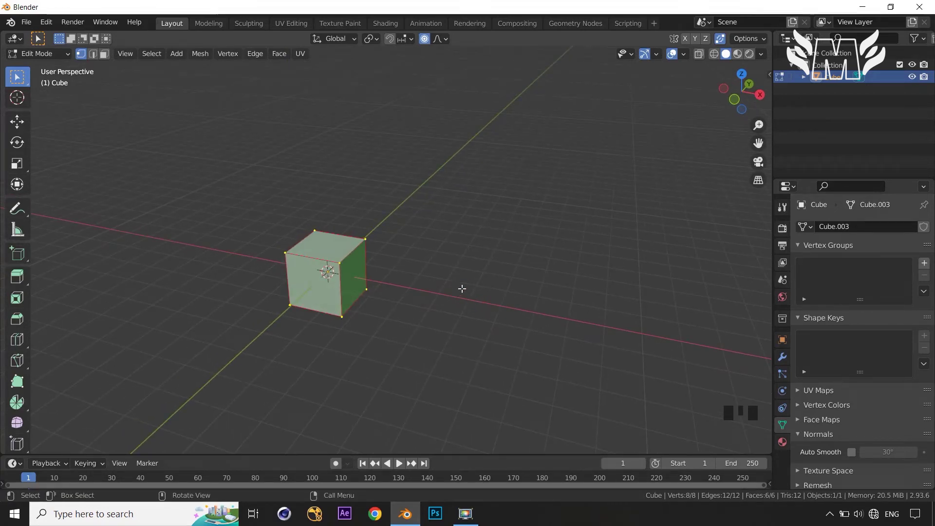
Delete all the faces of the new cube within Edit Mode
key(x)
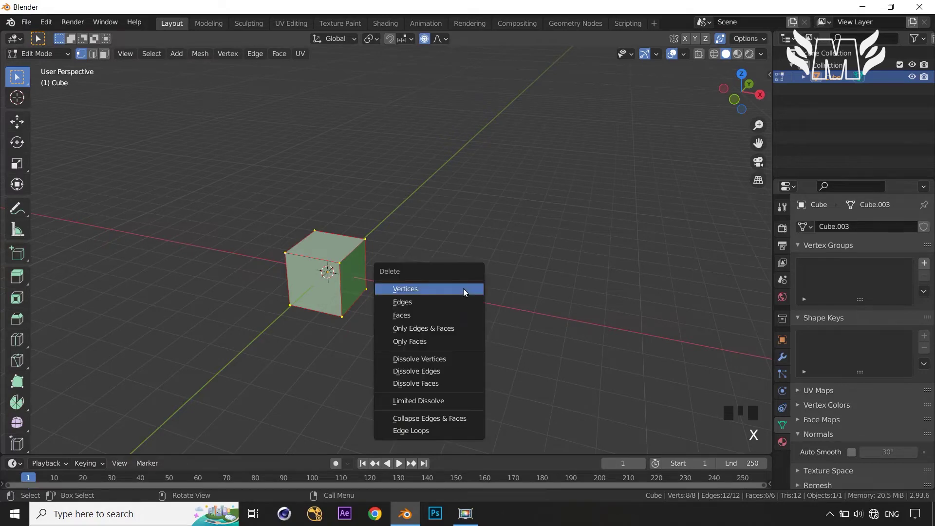
click(465, 318)
scroll(407, 288, up, 2)
middle_drag(407, 288, 417, 294)
scroll(320, 303, up, 3)
middle_drag(316, 304, 243, 332)
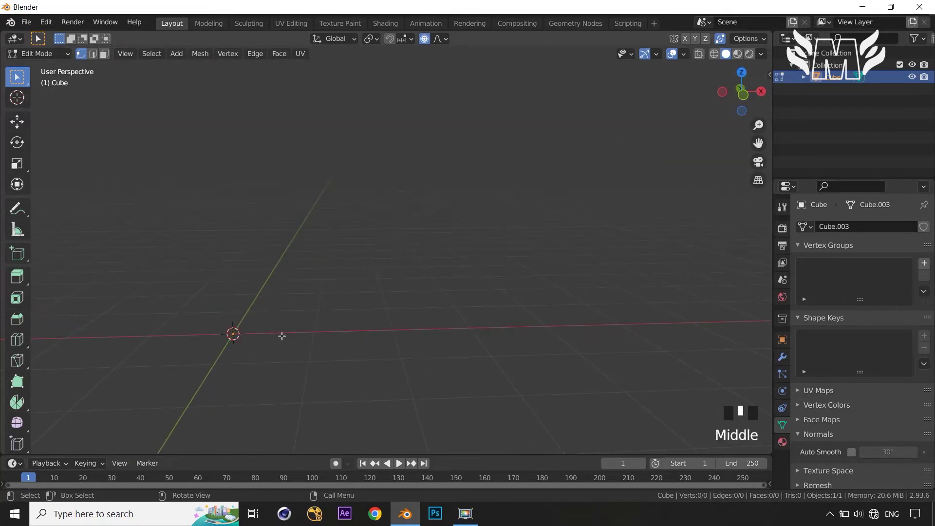
middle_drag(331, 335, 355, 366)
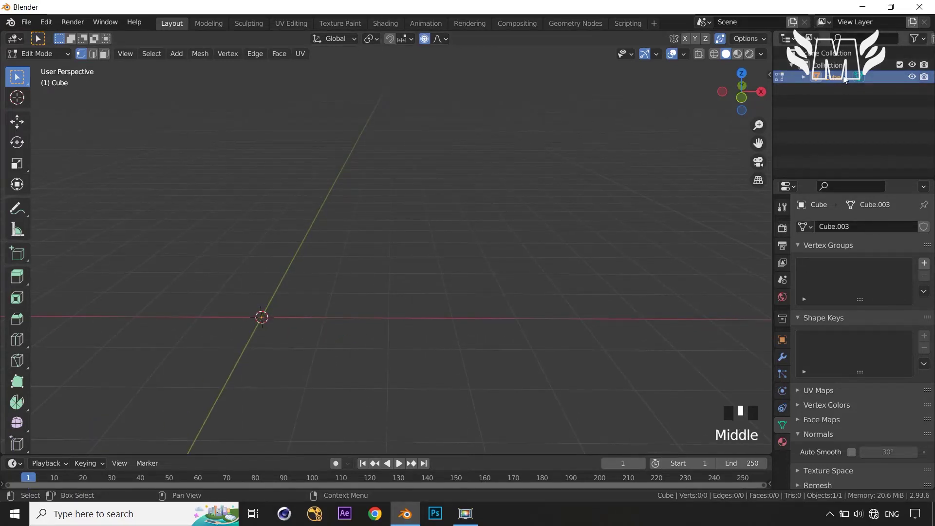
Switch to Object Mode, select everything and delete the empty cube object
key(Tab)
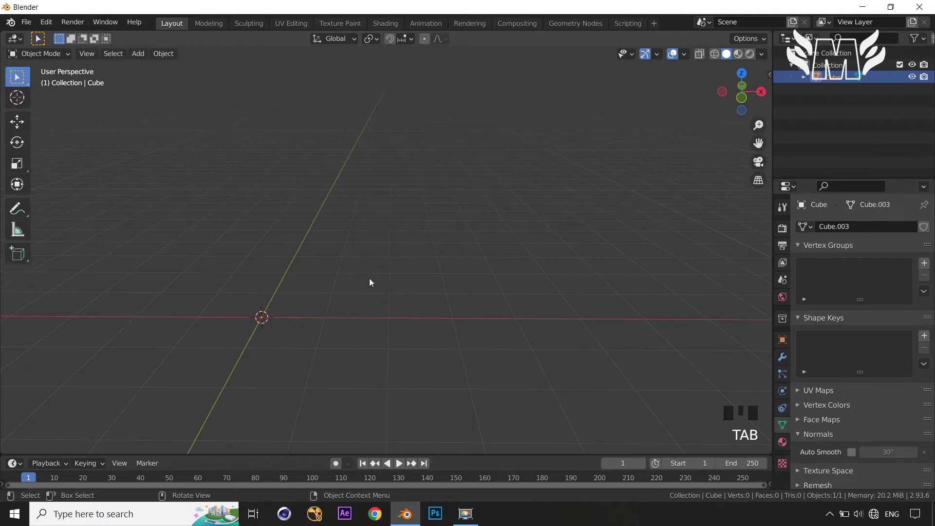
drag(225, 288, 296, 364)
key(a)
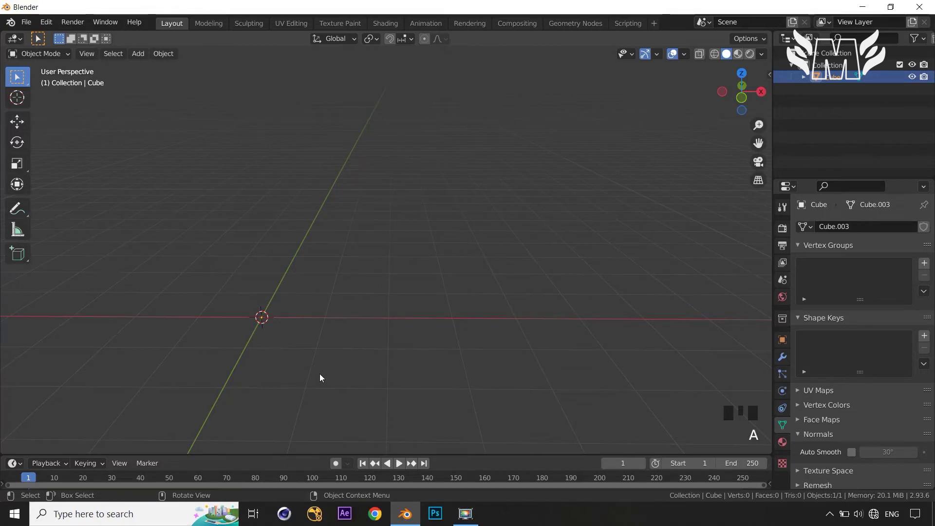
key(x)
click(319, 373)
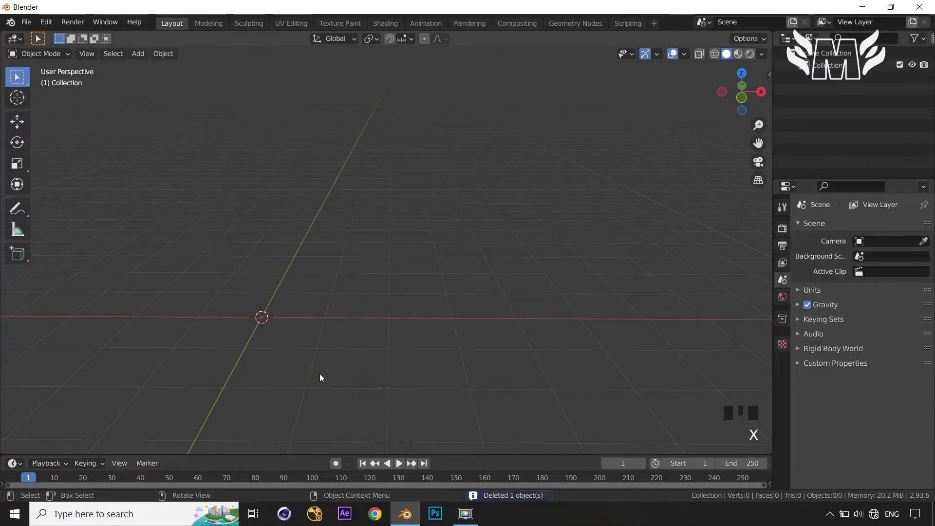
Undo the deletion of the empty cube object and return to its Edit Mode
key(ctrl+z)
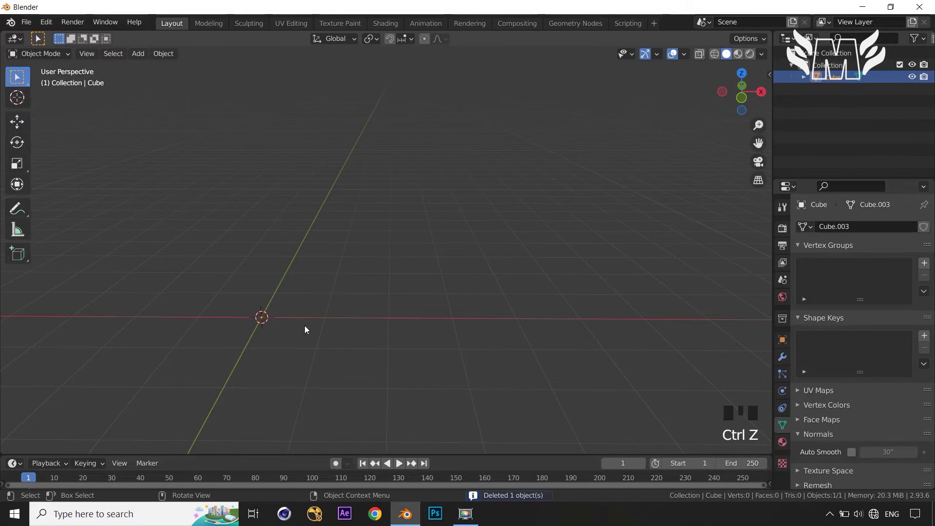
key(Tab)
middle_drag(426, 328, 397, 324)
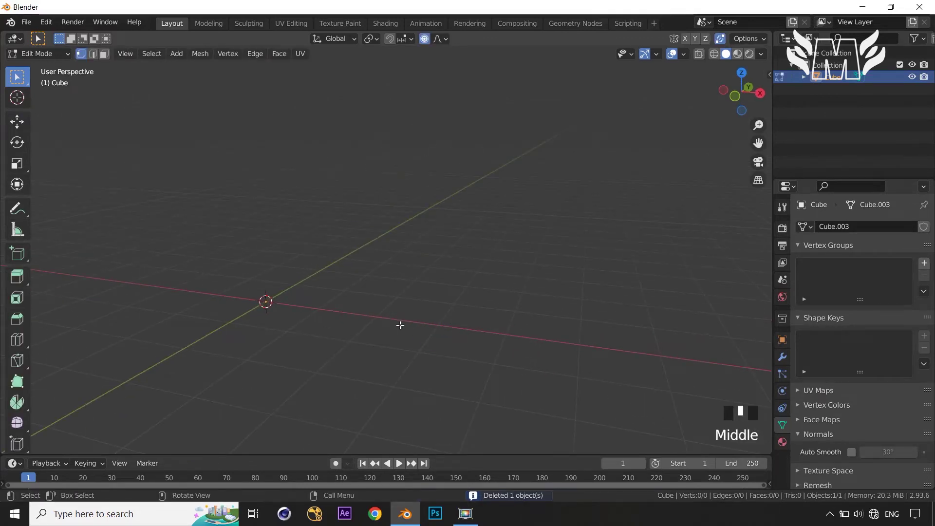
Place a single vertex near the origin in the empty mesh, view it in edge and face select modes, and reselect it in vertex mode
scroll(400, 325, up, 2)
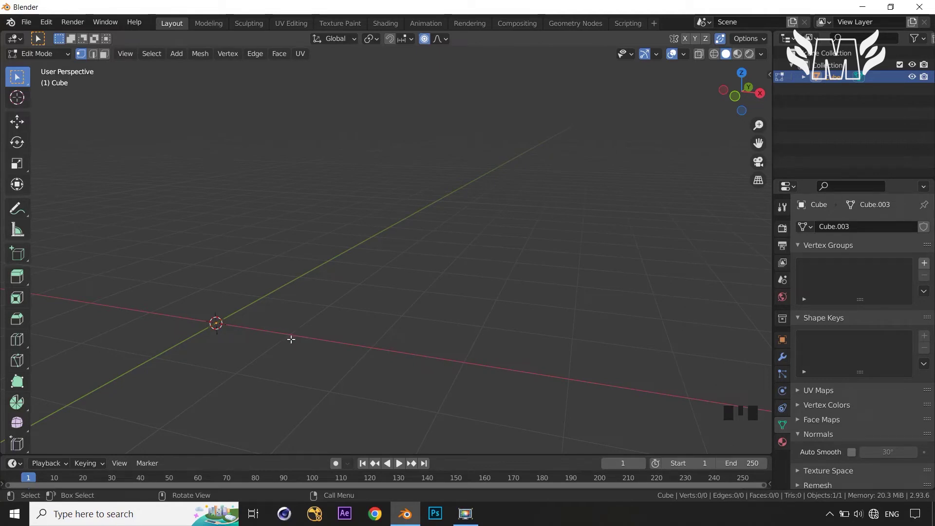
ctrl+right_click(336, 344)
click(93, 54)
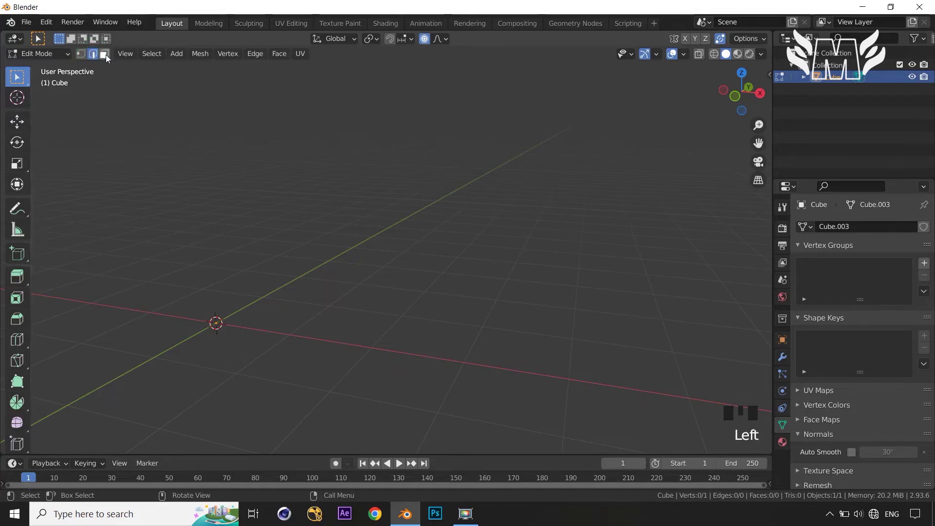
click(105, 55)
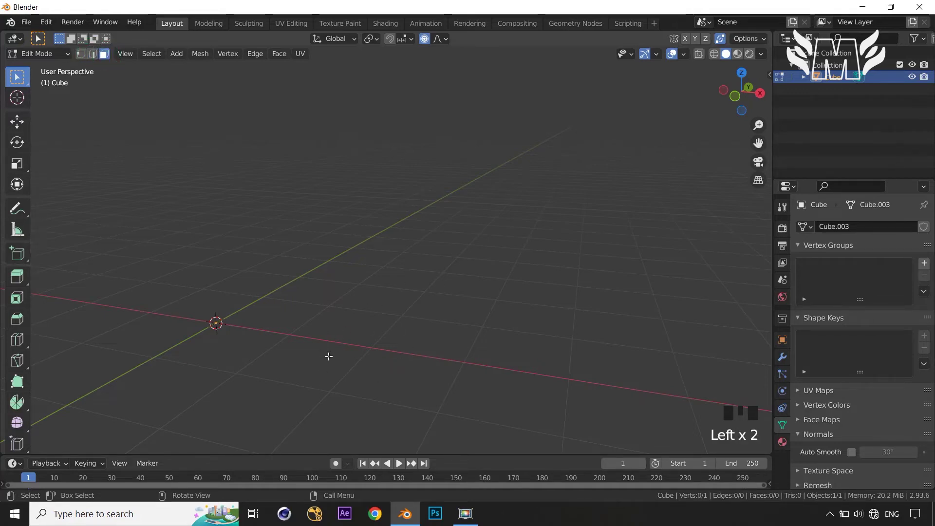
click(79, 55)
key(a)
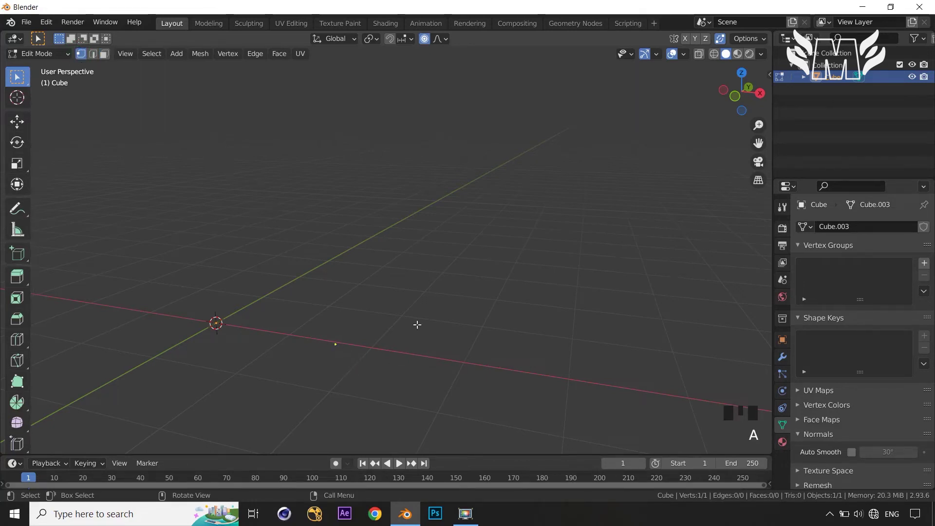
Extrude the vertex to four more points as a chain and join its two end vertices with an edge to close the outline
ctrl+right_click(423, 291)
ctrl+right_click(461, 220)
ctrl+right_click(542, 356)
ctrl+right_click(449, 388)
shift+drag(310, 329, 468, 413)
key(f)
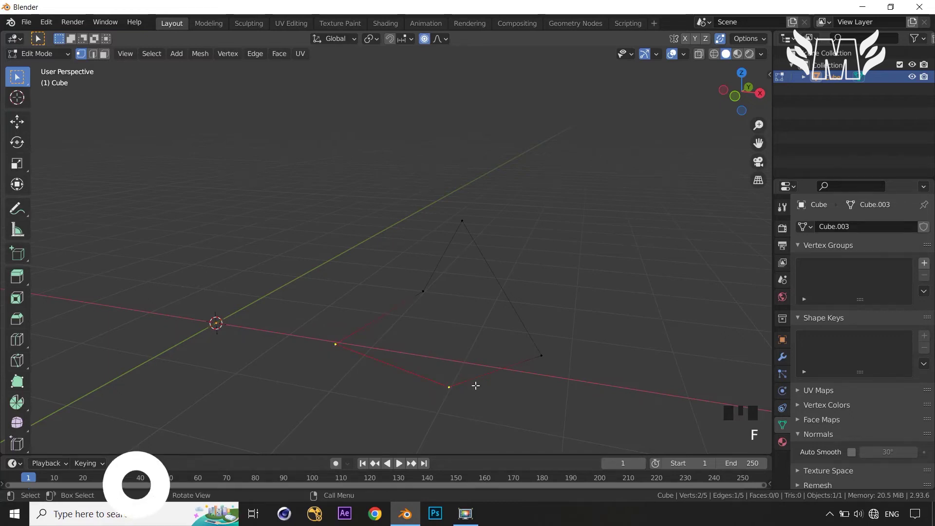
Select all five vertices of the closed outline and fill them with a face
scroll(476, 384, down, 2)
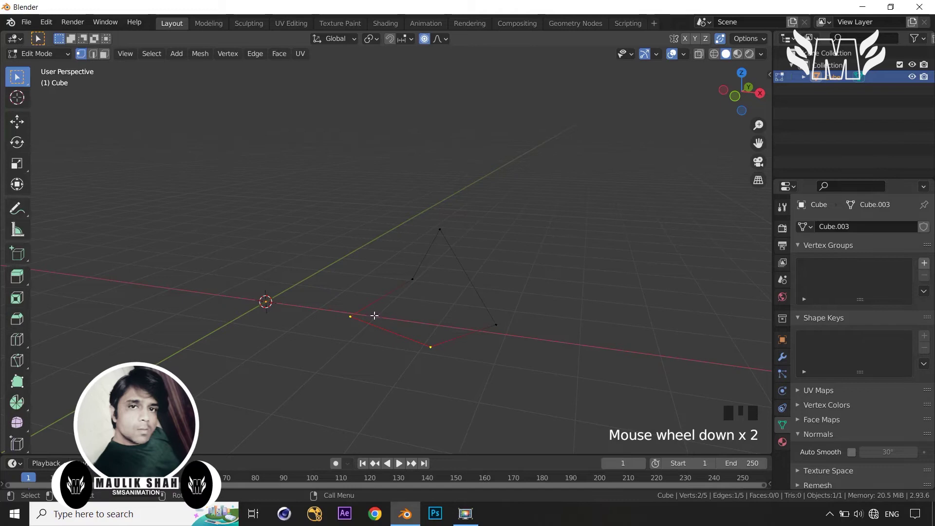
click(281, 172)
drag(290, 179, 531, 375)
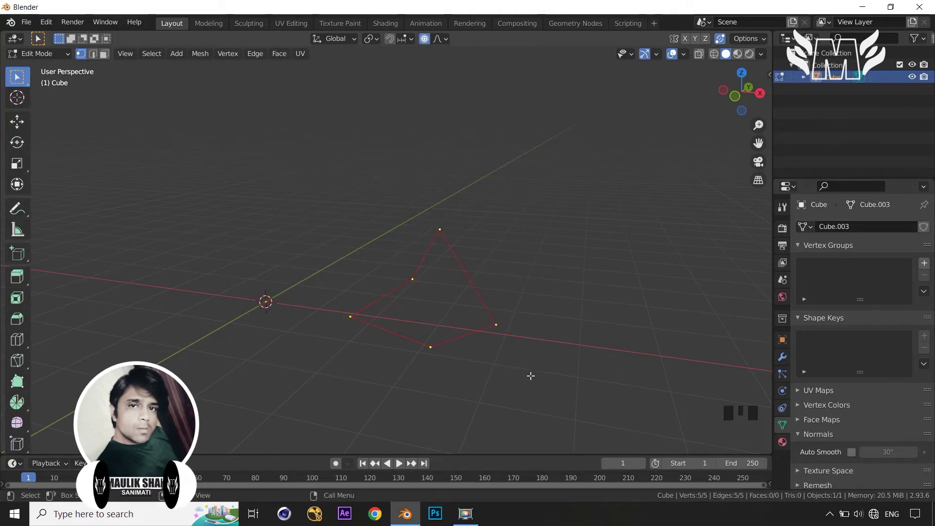
key(f)
middle_drag(535, 378, 576, 376)
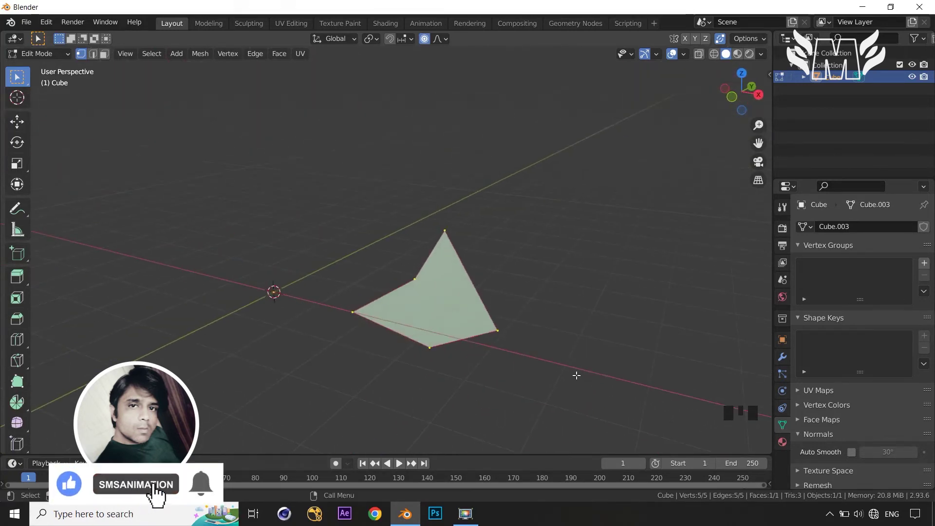
scroll(576, 375, down, 1)
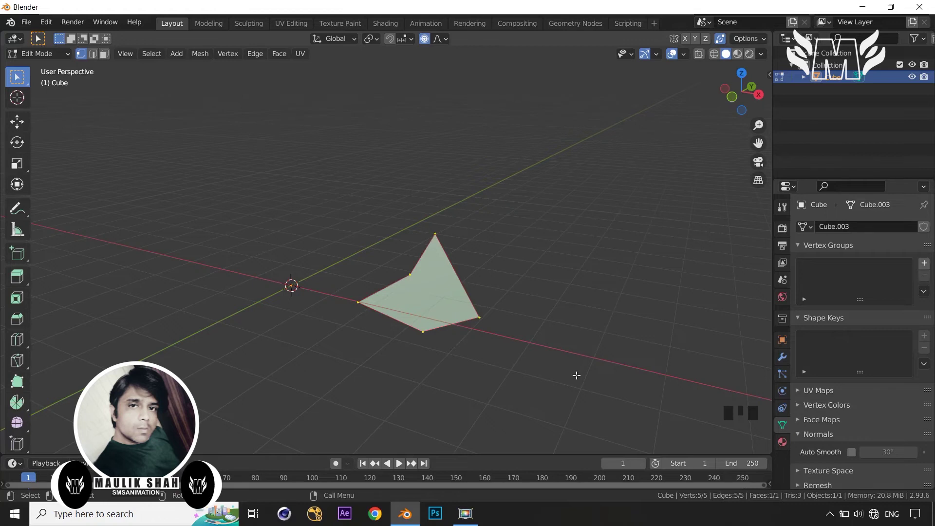
Switch to Object Mode and delete the five-sided face object
key(Tab)
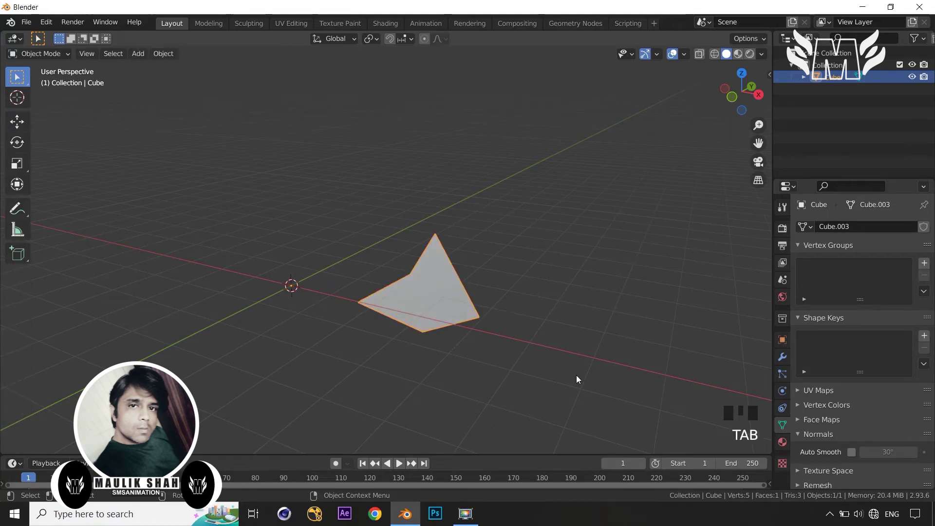
key(x)
click(577, 375)
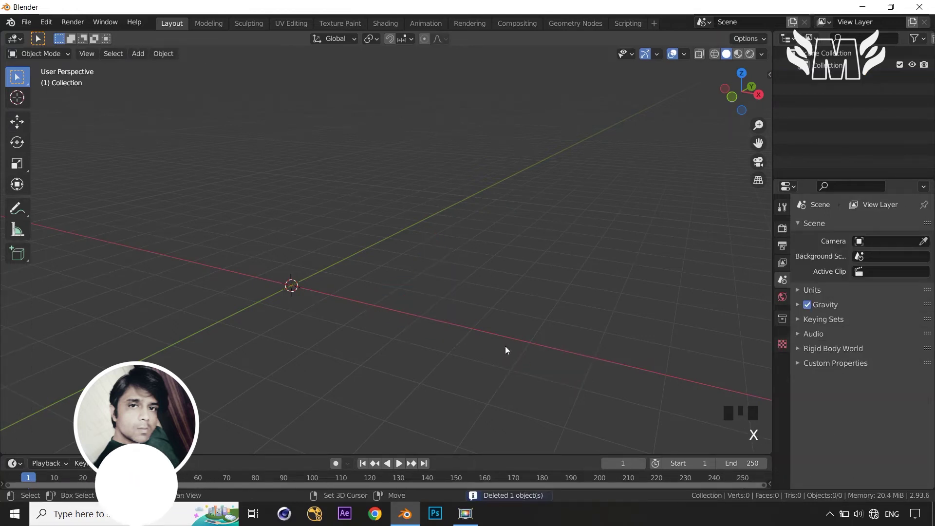
Add a fresh cube mesh at the origin and enter its Edit Mode
key(shift+a)
mouse_move(483, 256)
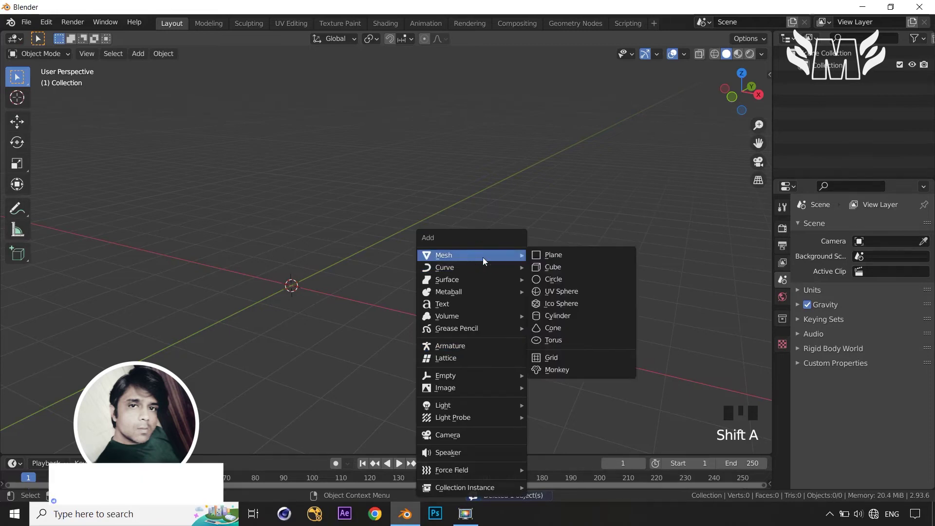
click(548, 267)
middle_drag(464, 335, 551, 307)
key(Tab)
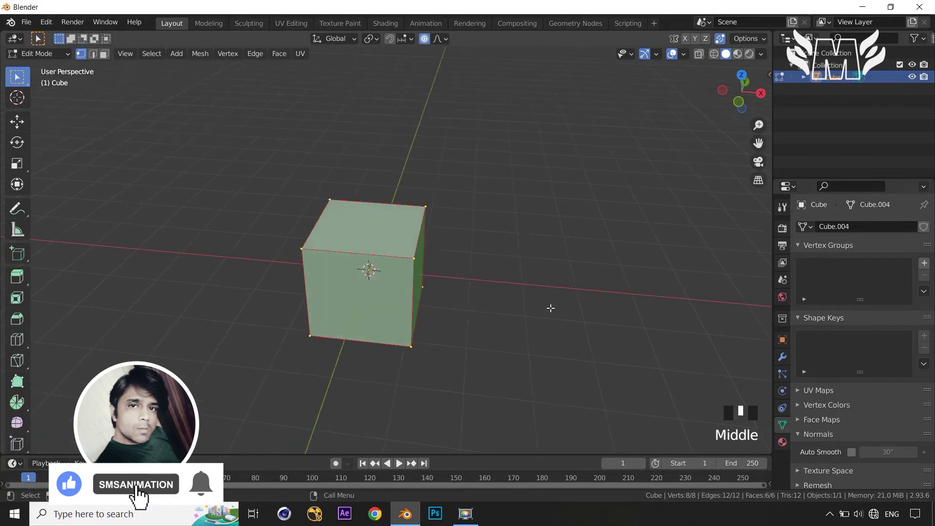
Select two diagonally opposite corner vertices of the cube's top face
click(429, 267)
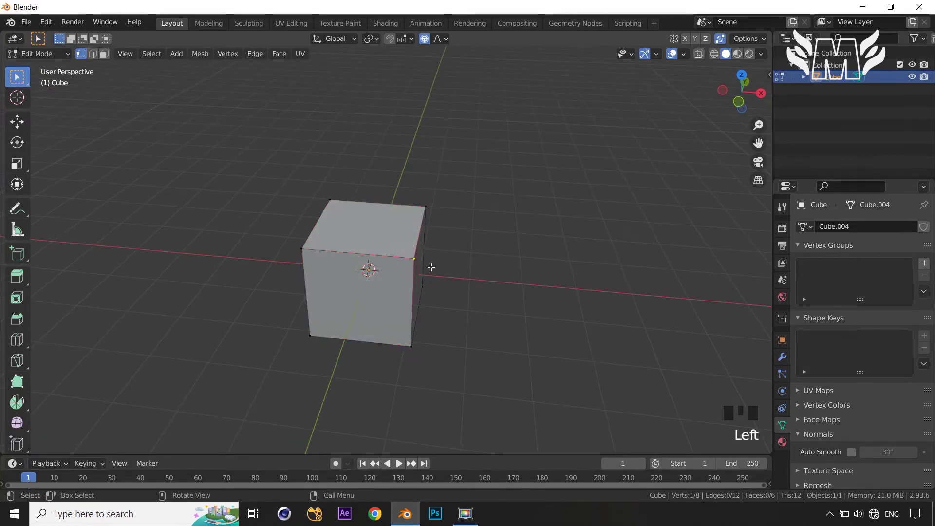
middle_drag(431, 267, 371, 237)
shift+click(320, 197)
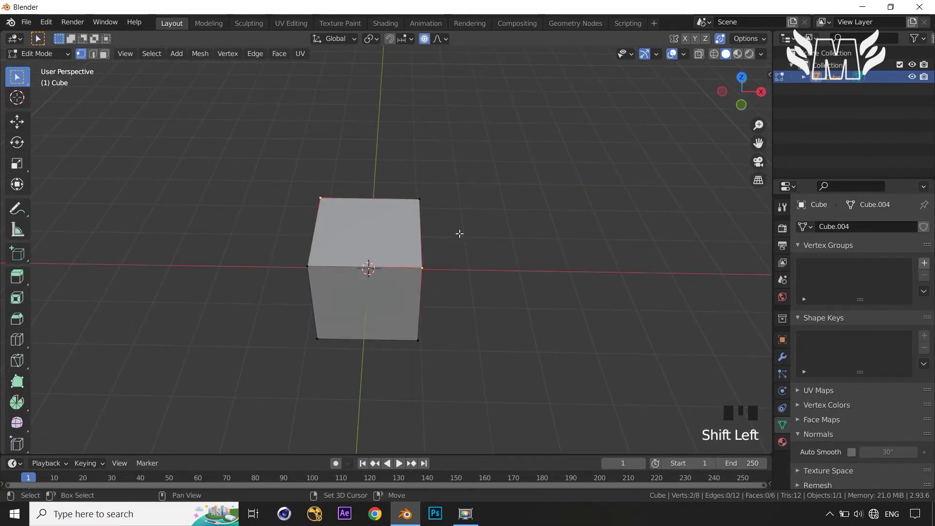
Create an edge between the two selected vertices with New Edge/Face, and select the top face in face select mode
key(f)
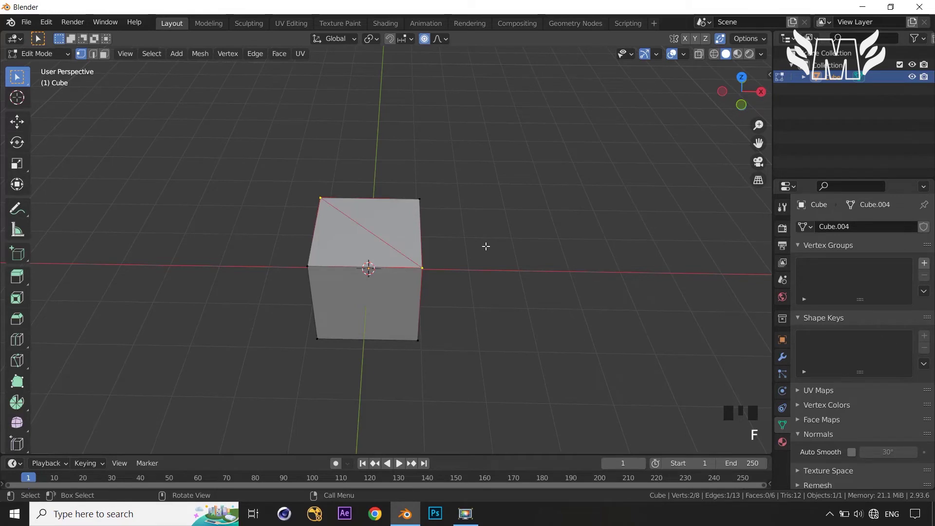
middle_drag(489, 249, 474, 252)
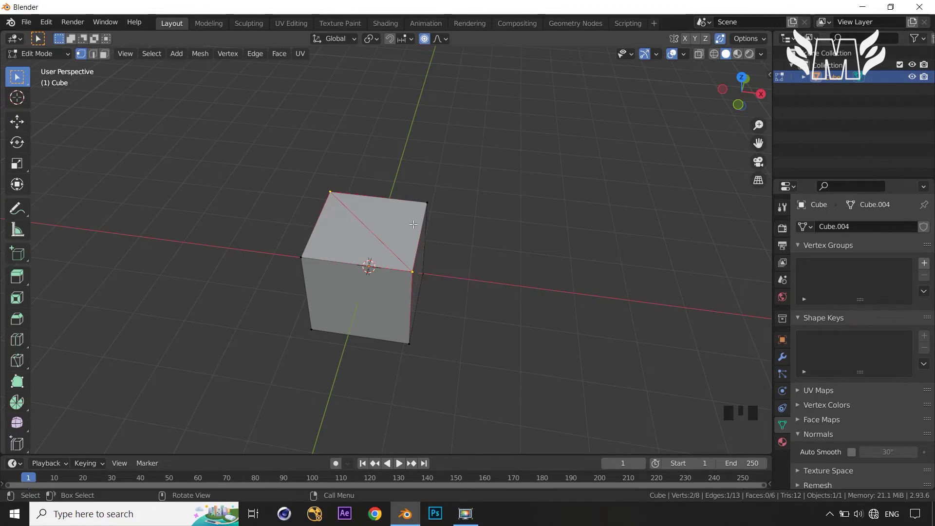
key(3)
click(397, 229)
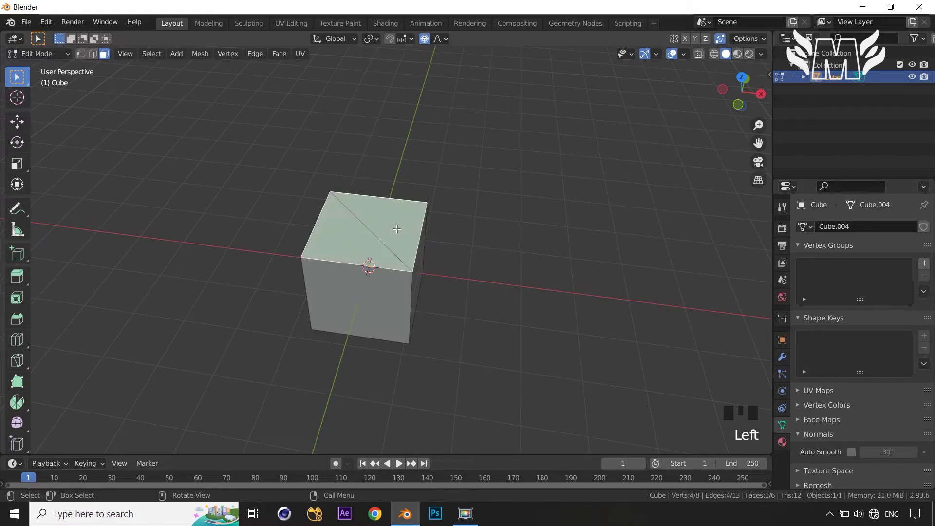
middle_drag(479, 261, 435, 271)
middle_drag(421, 262, 412, 255)
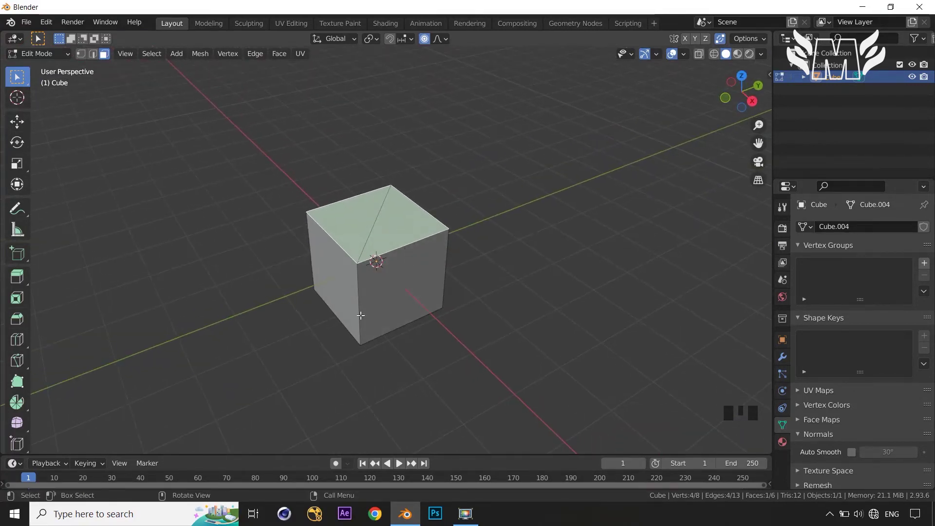
Cut a side face of the cube corner to corner with the Knife tool and select its resulting triangular faces
key(k)
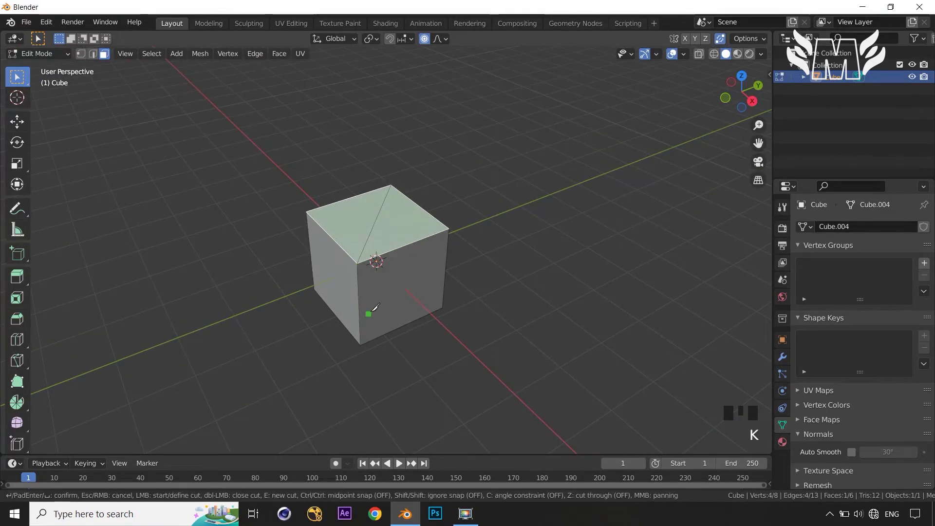
click(360, 345)
click(449, 228)
key(Return)
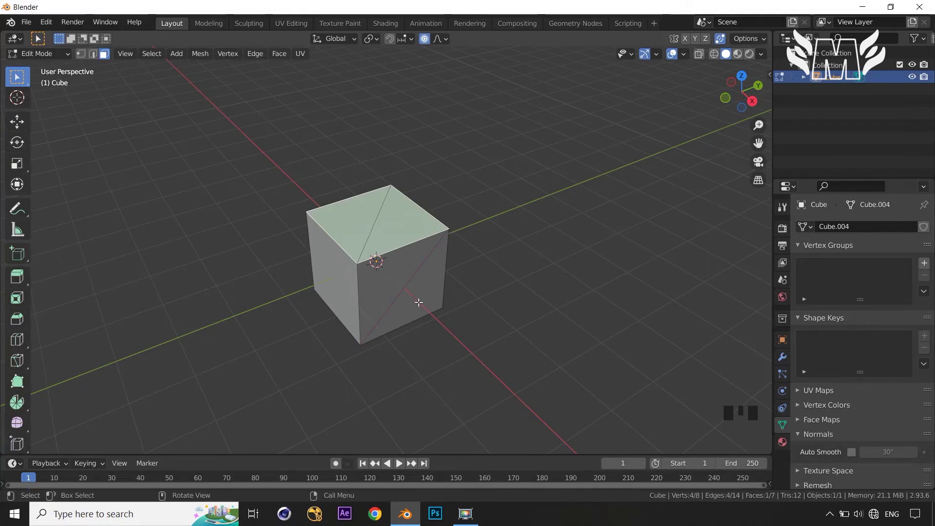
click(412, 297)
click(411, 298)
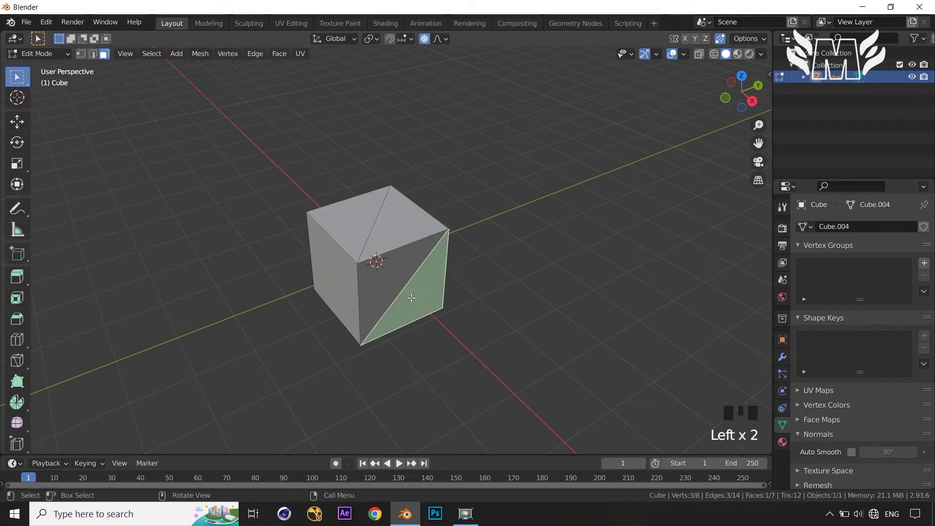
Select the cube's top face on both sides of its diagonal edge to compare it with the knife-cut face
middle_drag(533, 257, 539, 279)
click(386, 232)
click(387, 232)
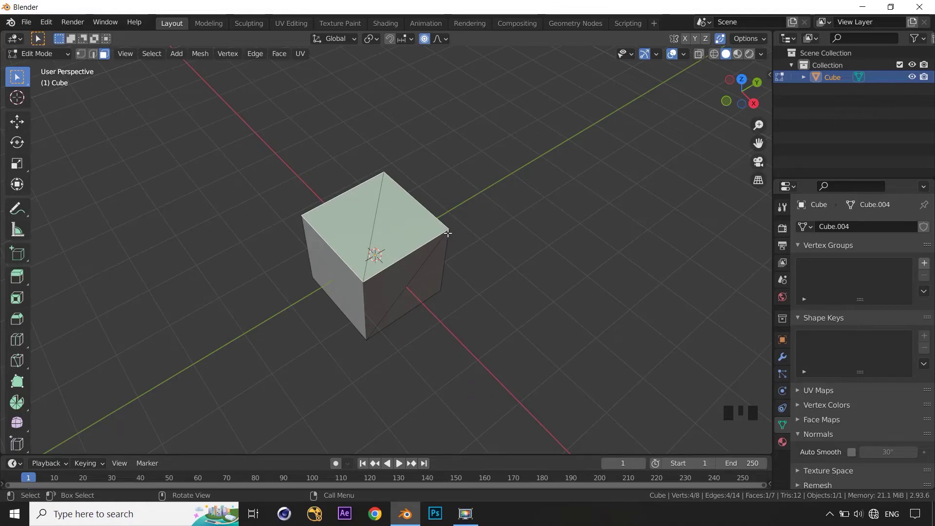
middle_drag(529, 278, 504, 261)
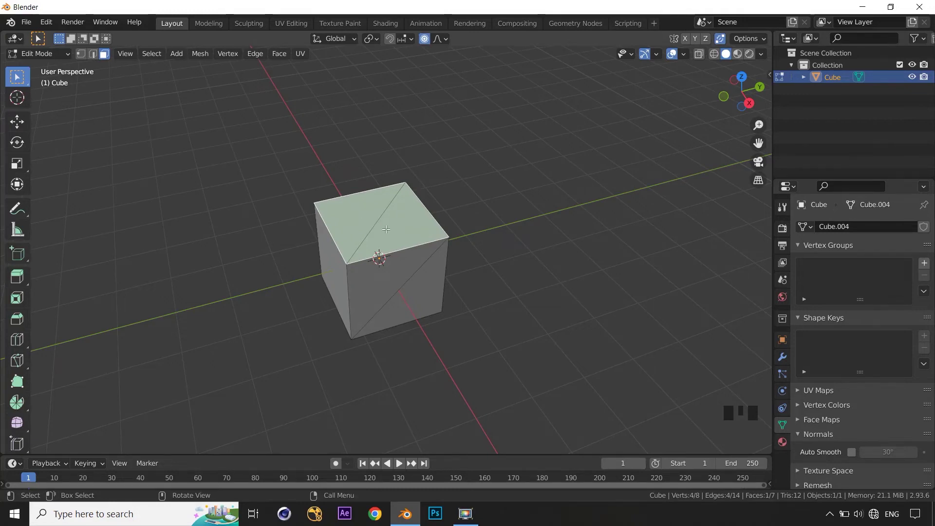
Undo the face selections, the knife cut and the top diagonal edge, back to the two selected corner vertices
key(ctrl+z)
key(ctrl+z)
key(ctrl+z)
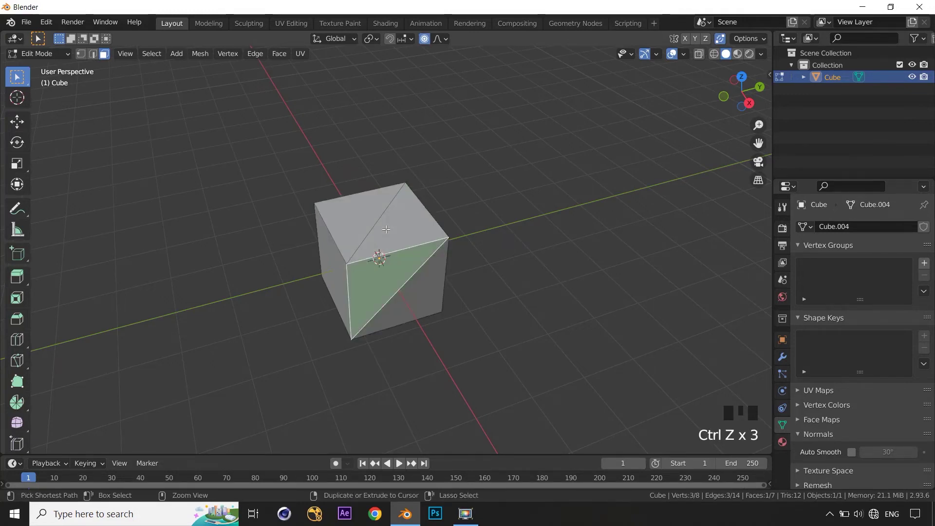
key(ctrl+z)
key(ctrl+z)
key(ctrl+z)
key(ctrl+z)
key(ctrl+z)
key(ctrl+z)
middle_drag(408, 244, 430, 250)
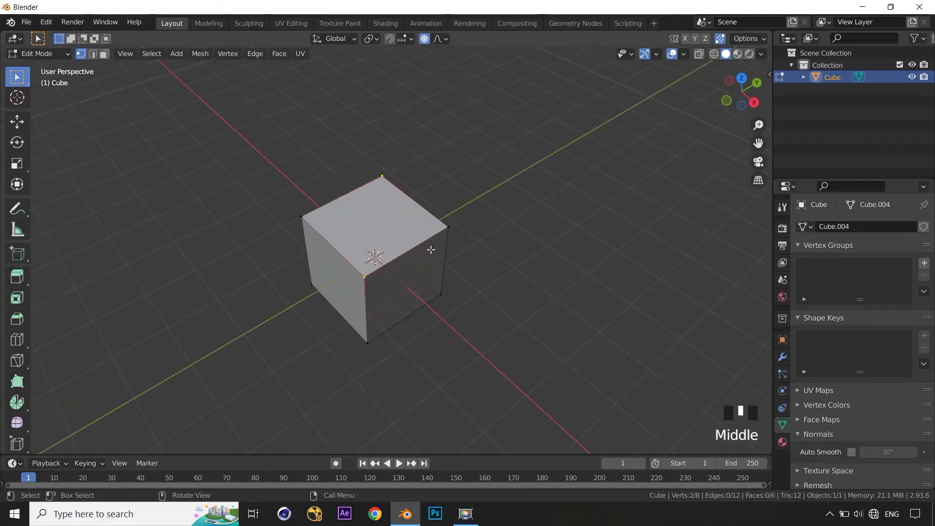
Connect the two selected corner vertices across the top face with Connect Vertex Path
click(236, 54)
click(237, 55)
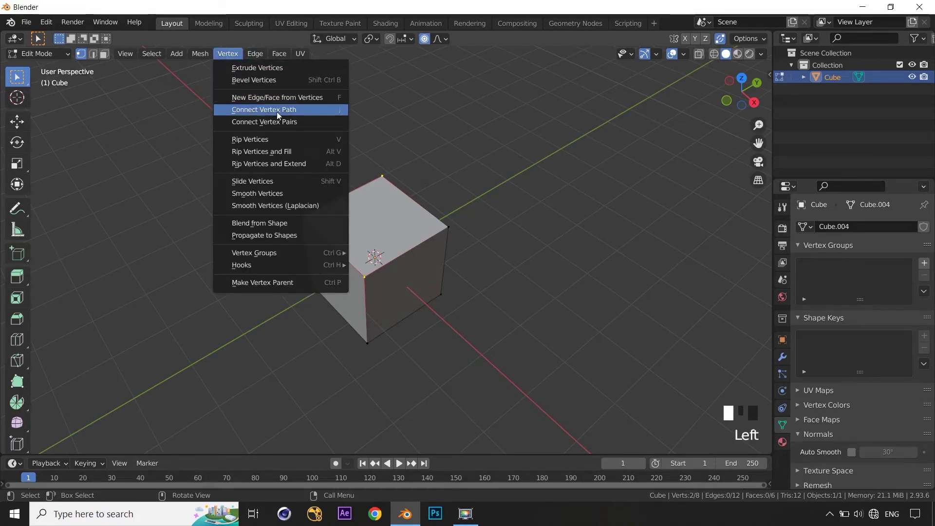
key(j)
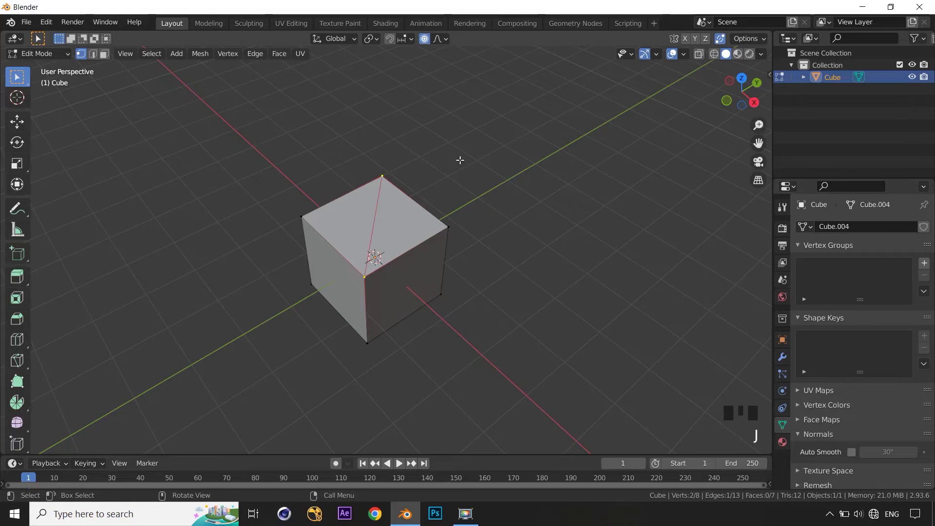
Select each triangular half of the top face in face select mode to check the split
key(3)
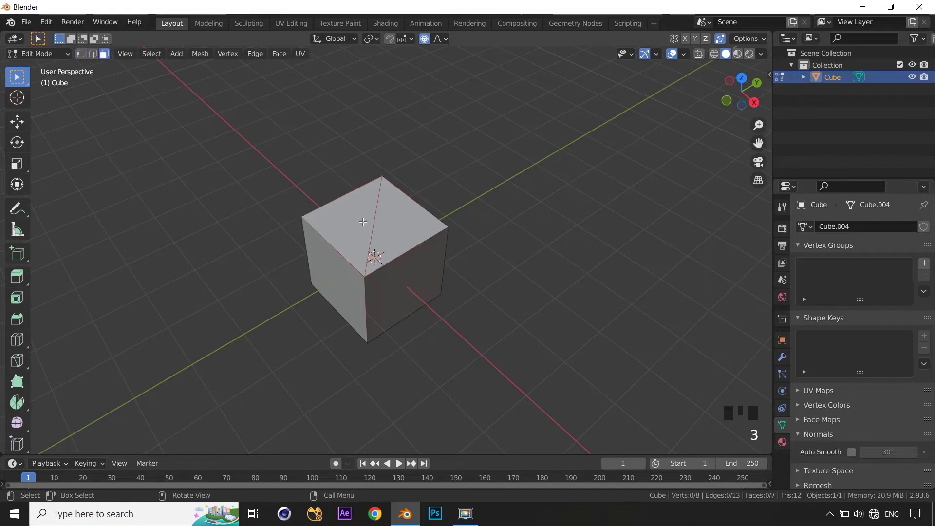
click(363, 222)
click(335, 213)
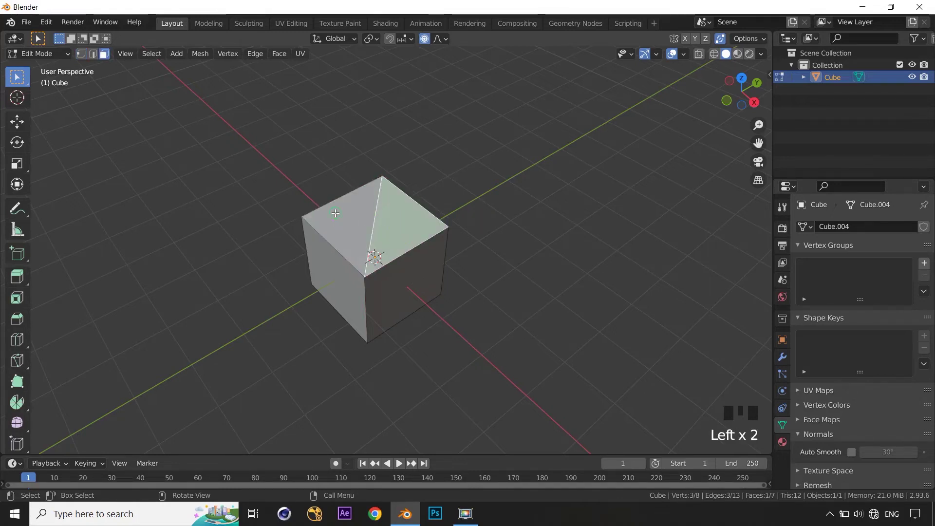
click(336, 213)
Raise the top face's diagonal edge about 0.97 m along Z in edge select mode, and undo the move
key(2)
click(374, 233)
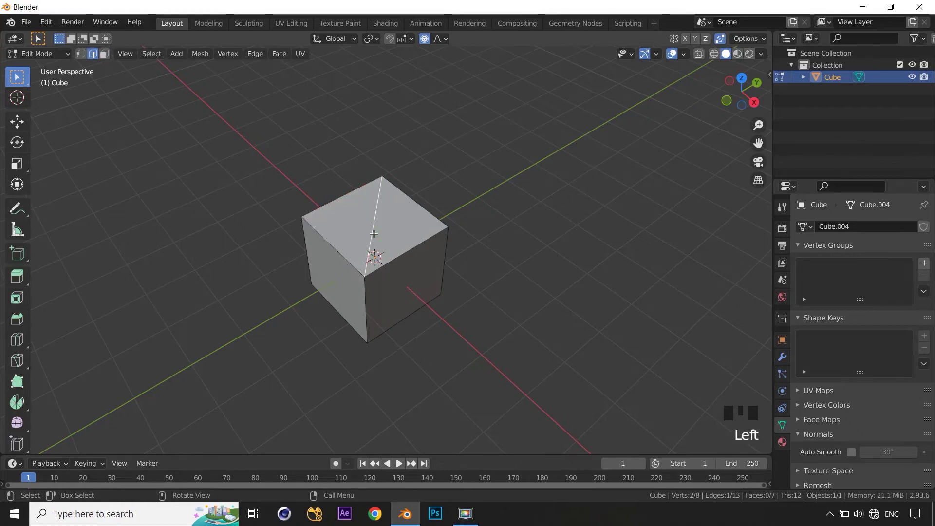
key(g)
key(z)
click(507, 253)
middle_drag(507, 253, 537, 262)
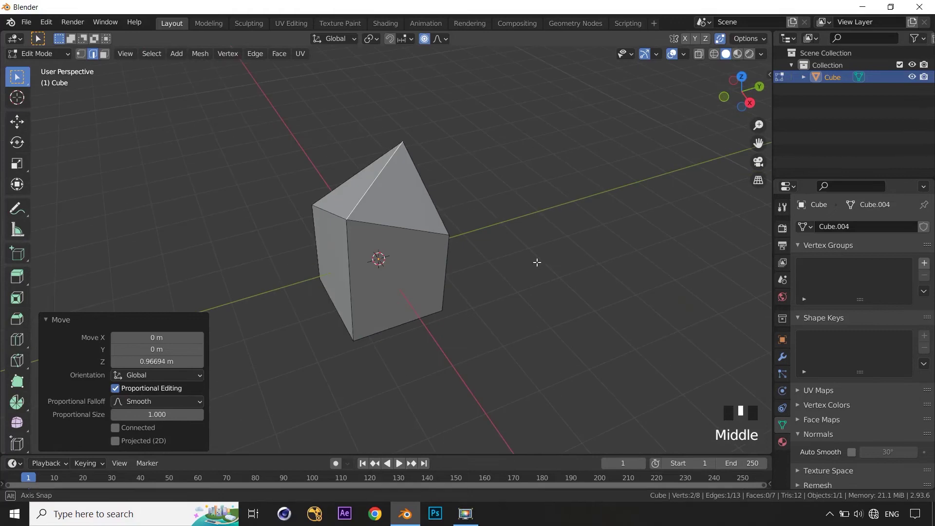
key(ctrl+z)
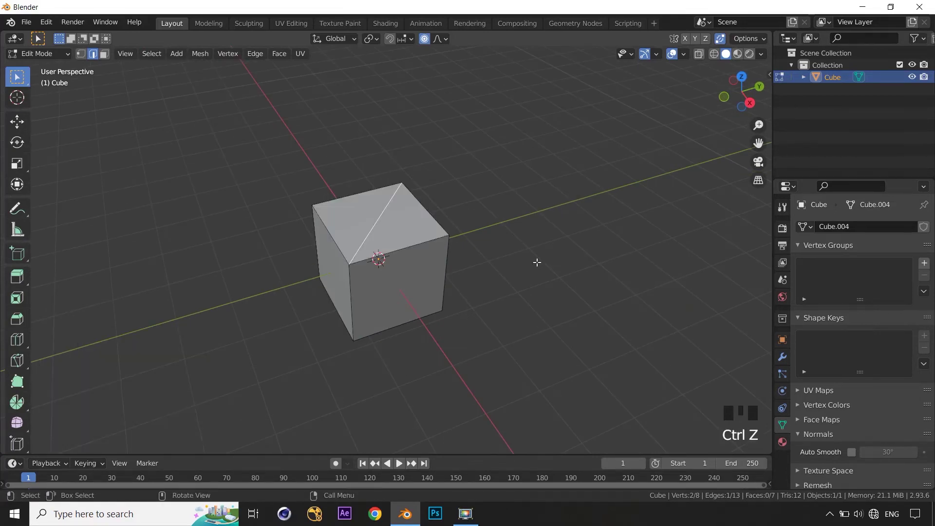
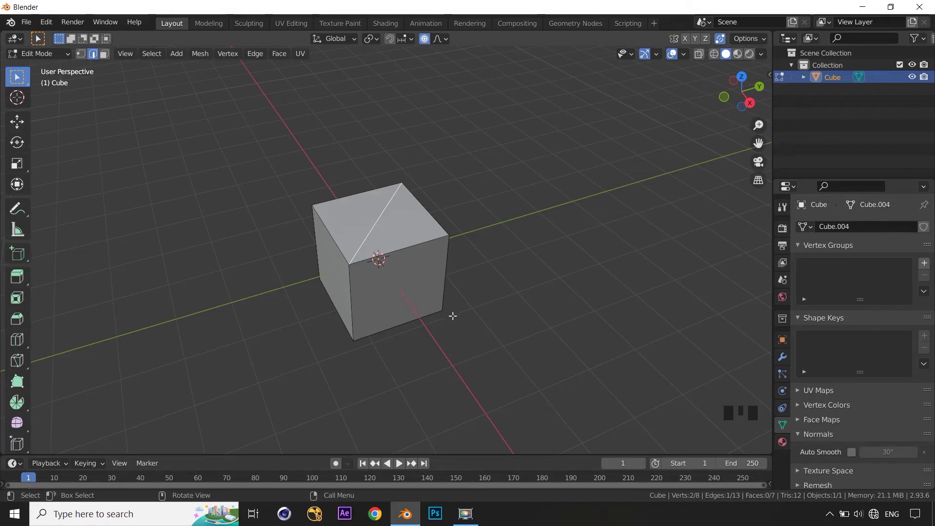
middle_drag(477, 320, 455, 307)
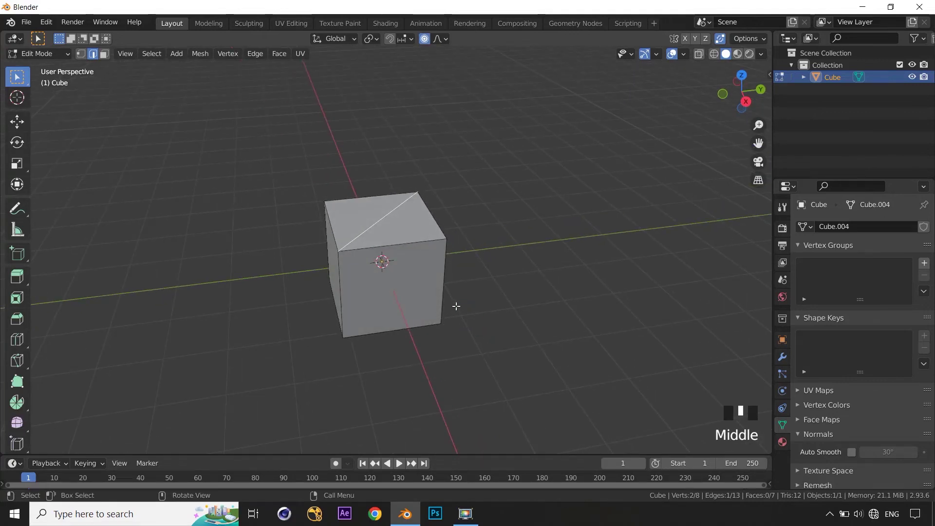
Undo the face selections and the Connect Vertex Path split, back to the plain cube, and clear the vertex selection
key(ctrl+z)
key(ctrl+z)
key(ctrl+z)
key(ctrl+z)
key(ctrl+z)
key(ctrl+z)
key(ctrl+z)
key(ctrl+z)
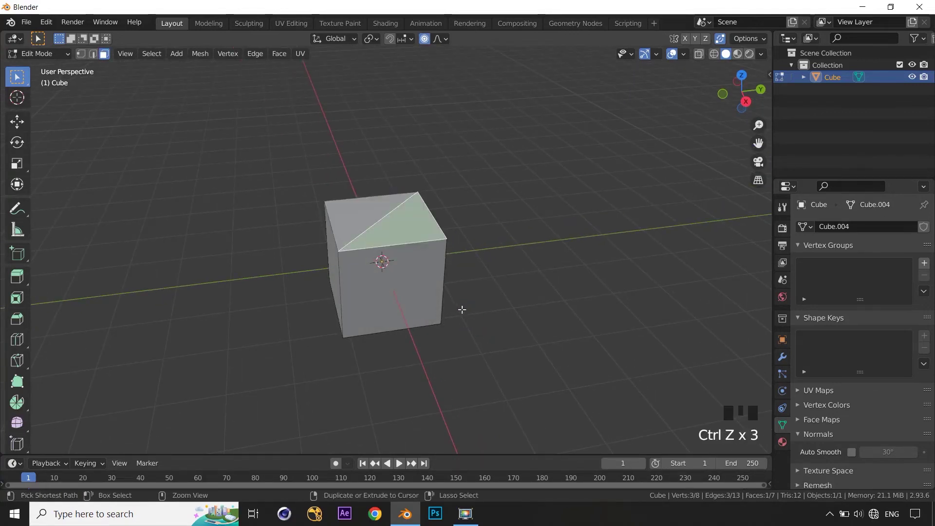
click(487, 318)
middle_drag(486, 318, 469, 309)
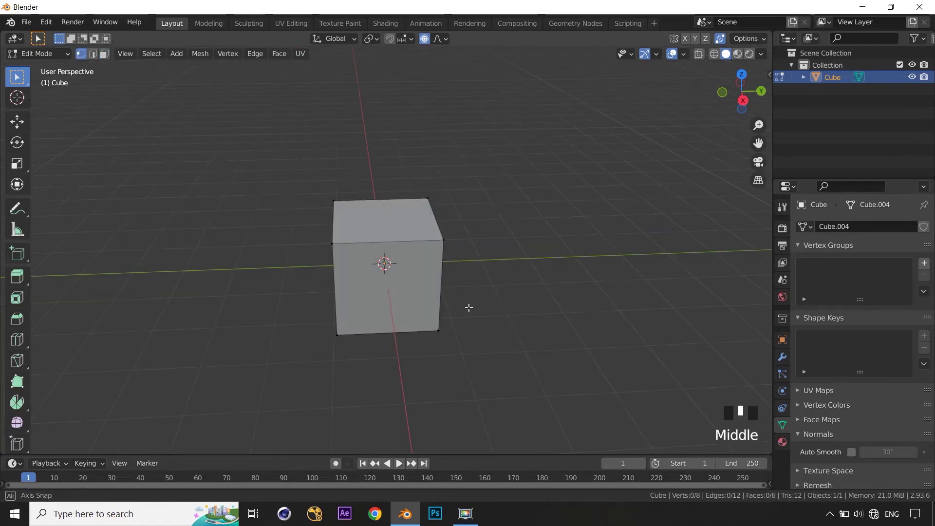
Extrude the cube's top face in face select mode and cancel the move, leaving the new face at 0 m offset
key(3)
click(416, 238)
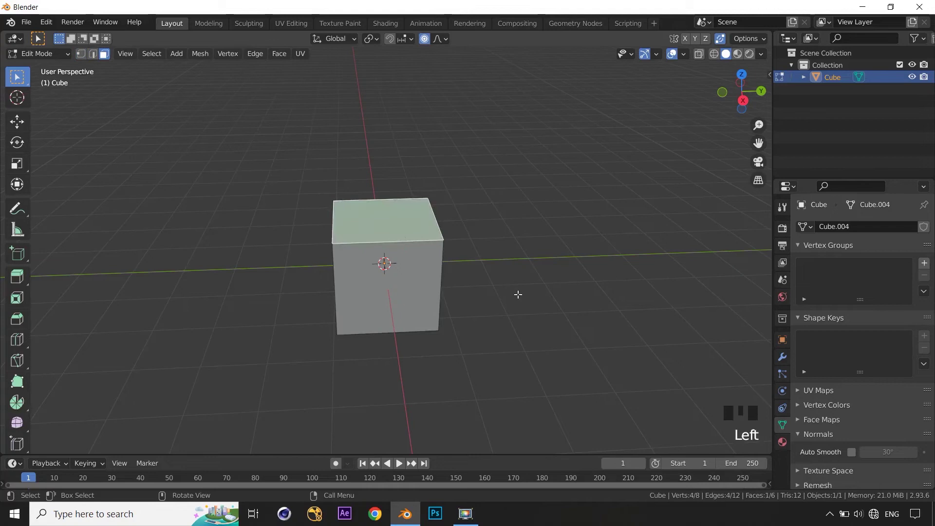
key(e)
right_click(516, 226)
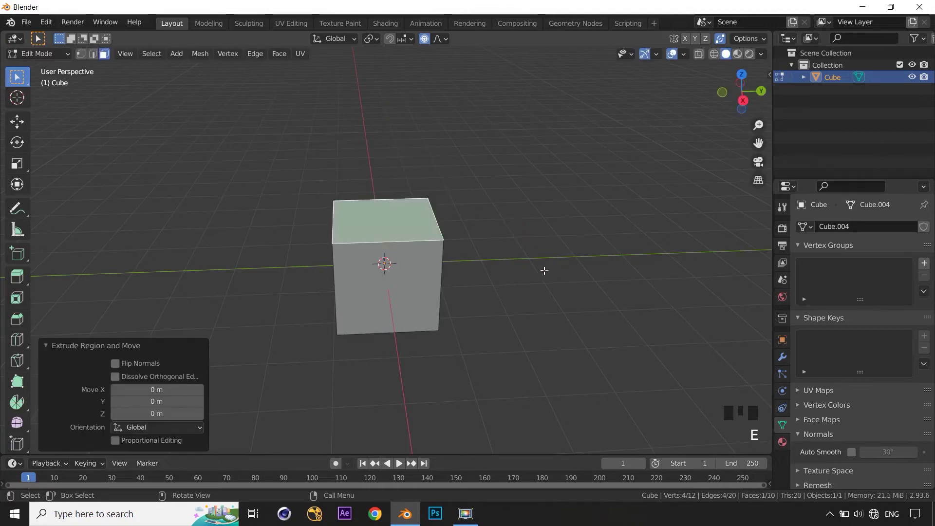
middle_drag(551, 315, 517, 295)
scroll(534, 307, up, 2)
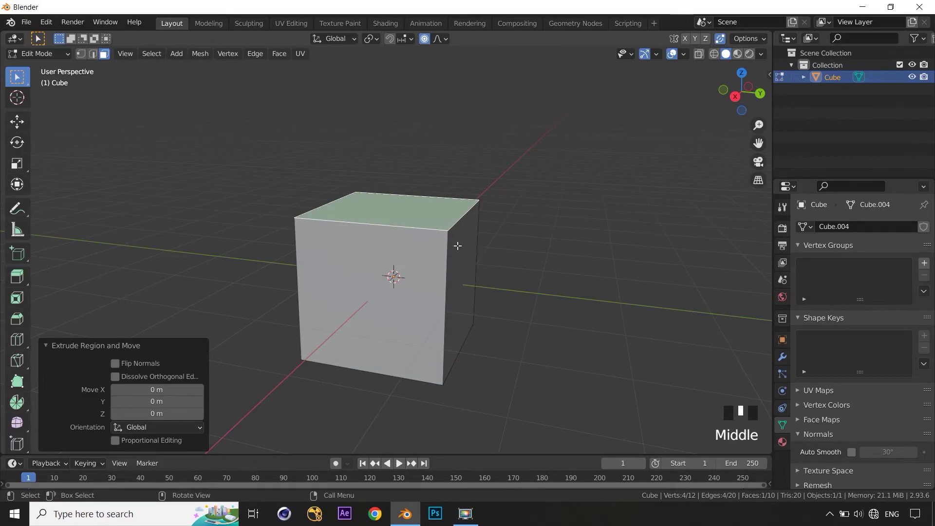
Examine the overlapping top vertices in vertex select mode with X-ray turned on
key(1)
scroll(545, 282, up, 2)
key(alt+z)
middle_drag(545, 282, 534, 345)
scroll(556, 293, up, 4)
scroll(505, 300, down, 3)
scroll(520, 316, down, 1)
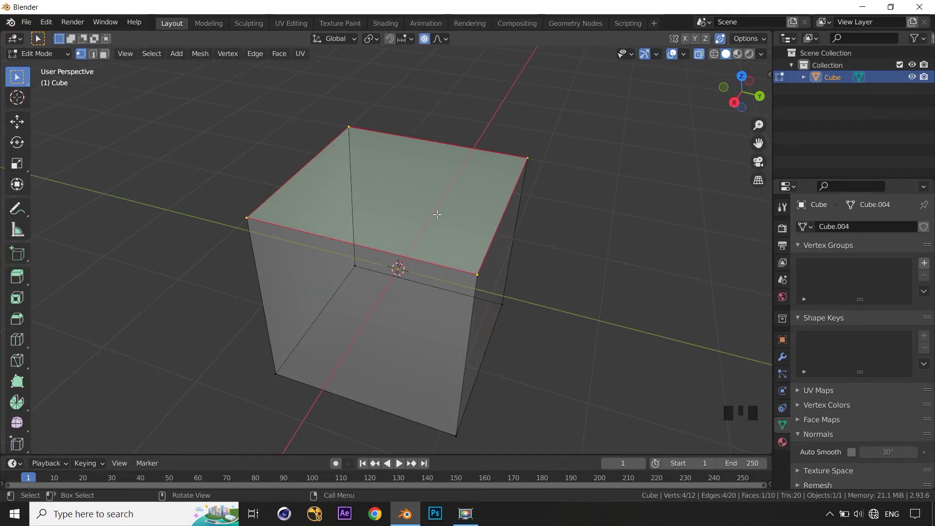
Examine the cube's faces in face select mode by picking through the top area in X-ray and wireframe shading
key(3)
click(417, 215)
click(416, 215)
click(418, 215)
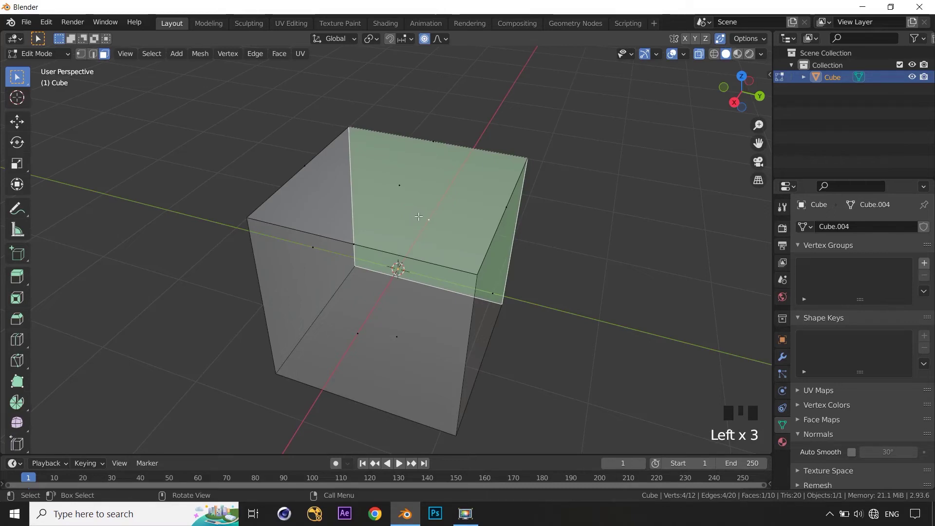
key(shift+z)
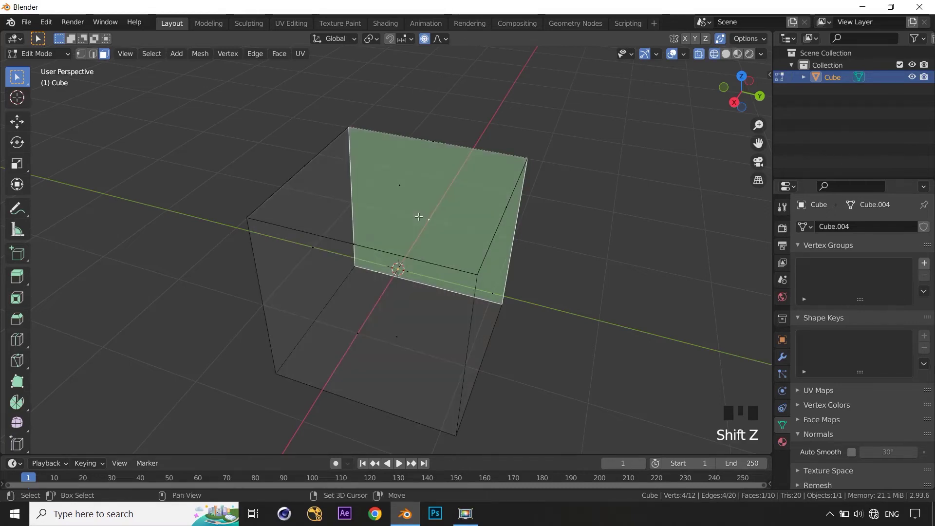
key(shift+z)
middle_drag(678, 244, 647, 230)
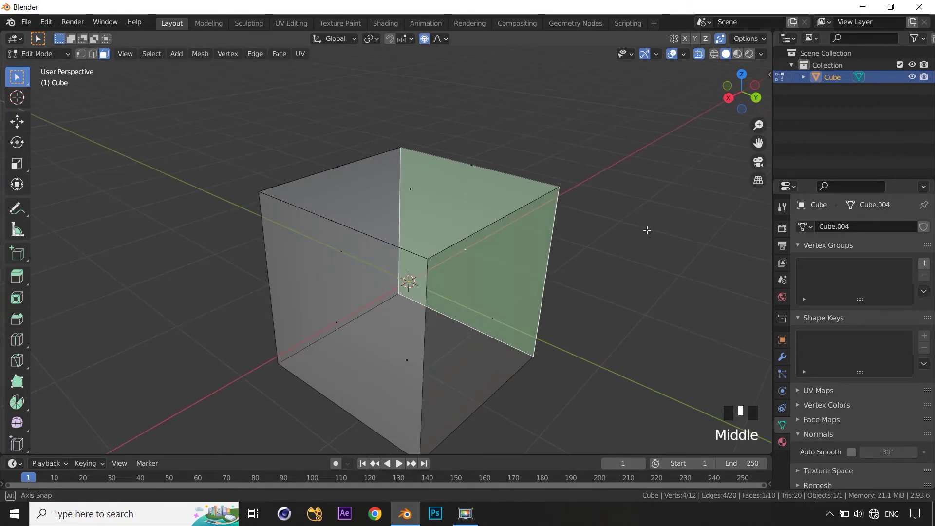
Turn X-ray off, select the top face and try raising it about 1.02 m along Z with proportional editing on
key(alt+z)
click(395, 224)
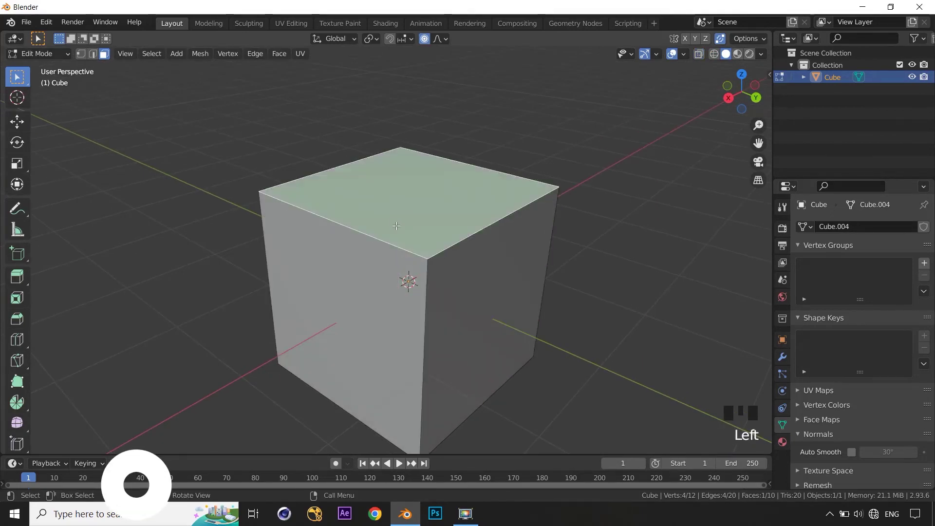
middle_drag(394, 224, 460, 251)
key(g)
key(z)
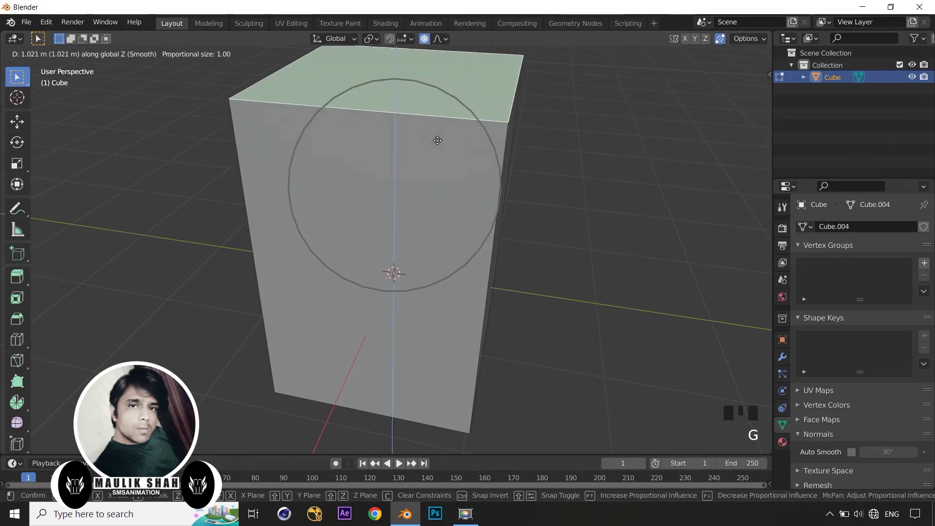
right_click(438, 137)
Try to move the top face's front corner vertex, and turn proportional editing off
middle_drag(595, 280, 564, 268)
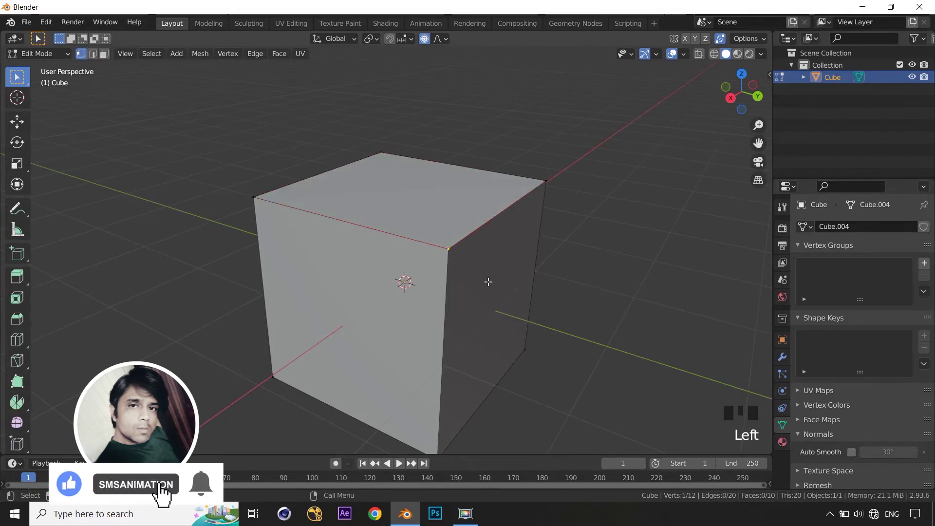
key(g)
key(Escape)
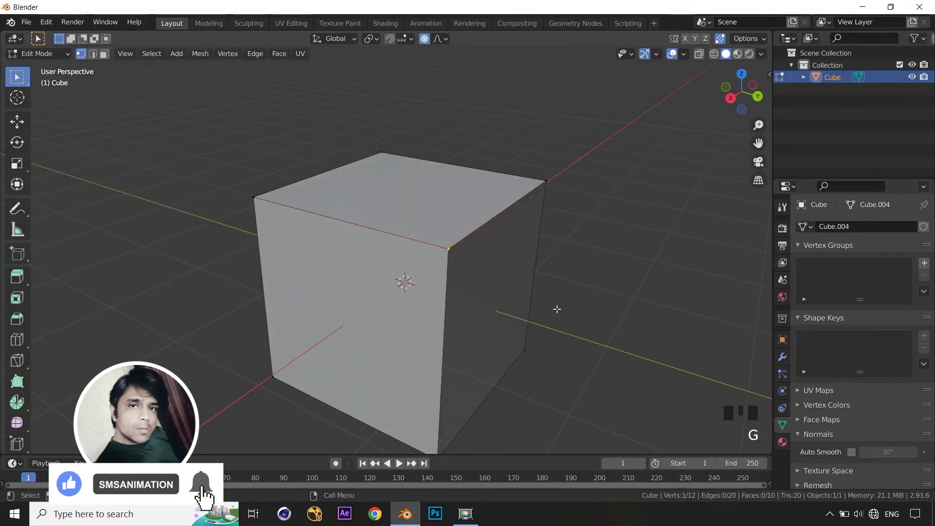
key(o)
Select the top face in face select mode and extrude it a second time in place, cancelling its move
click(464, 206)
key(3)
click(464, 206)
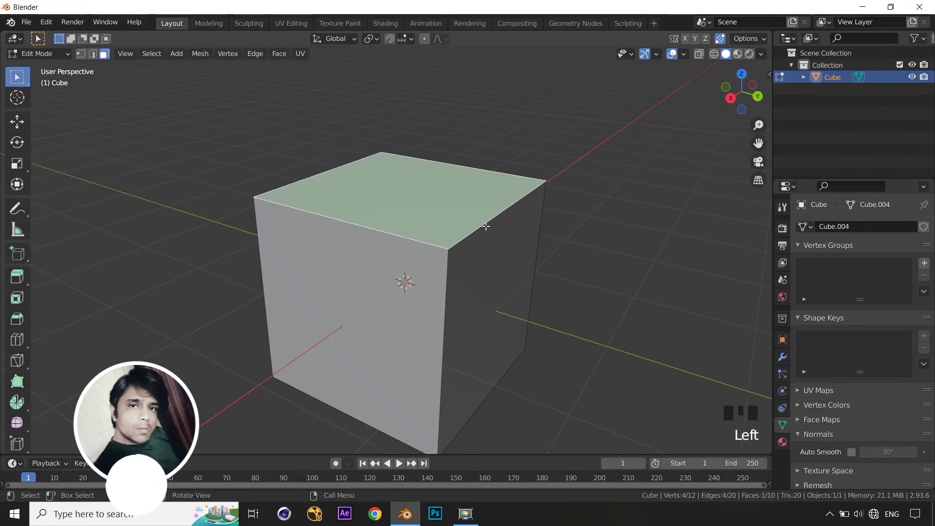
key(e)
key(Escape)
scroll(575, 307, down, 2)
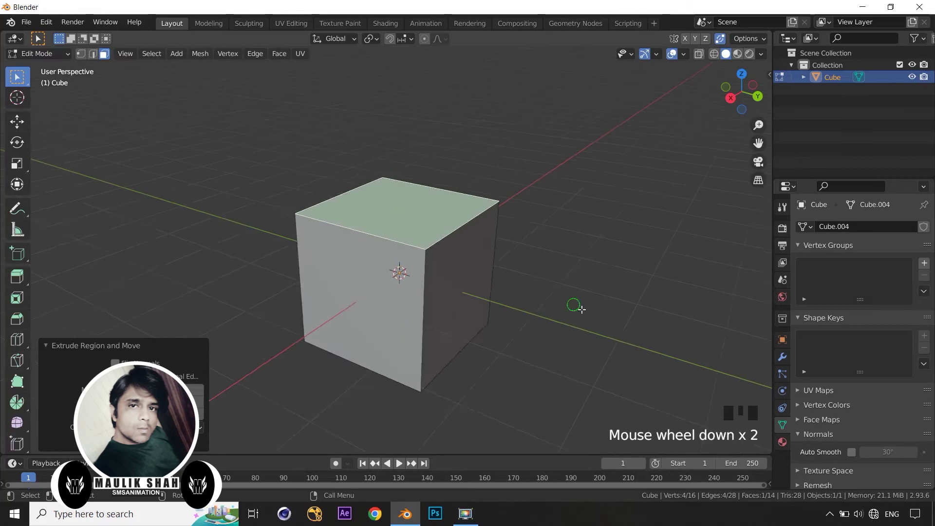
Try to move the front top corner vertex about 0.55 m to separate it from its duplicates
middle_drag(580, 309, 415, 243)
click(449, 263)
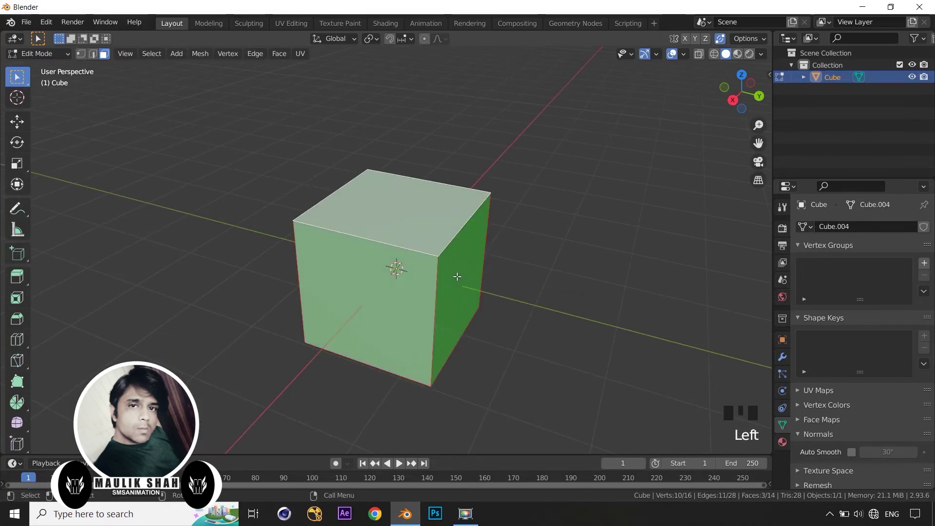
click(462, 280)
key(g)
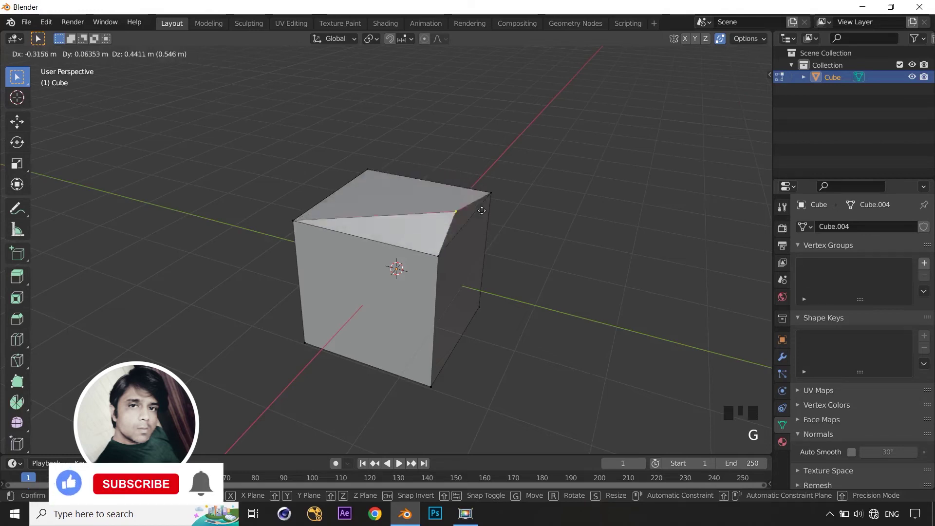
key(Escape)
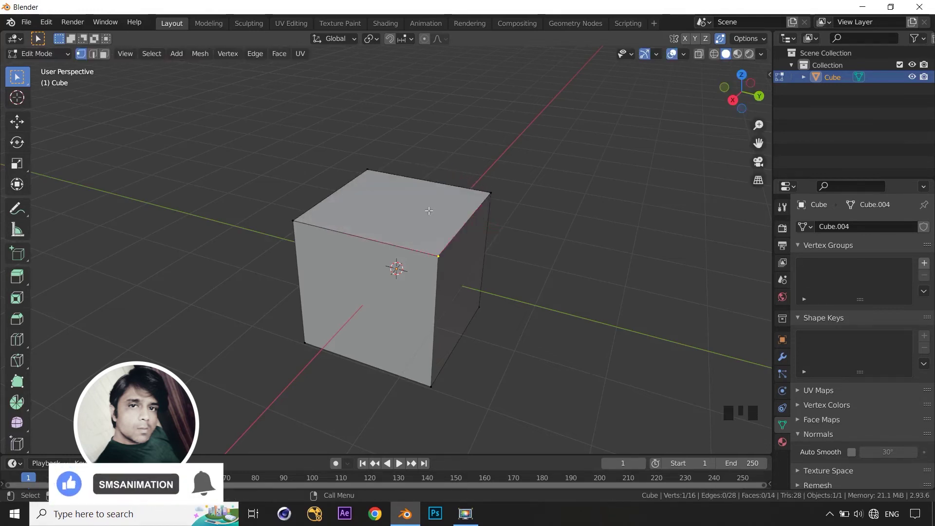
Raise the top face about 0.95 m along Z in face select mode, and undo the move
click(104, 54)
click(429, 210)
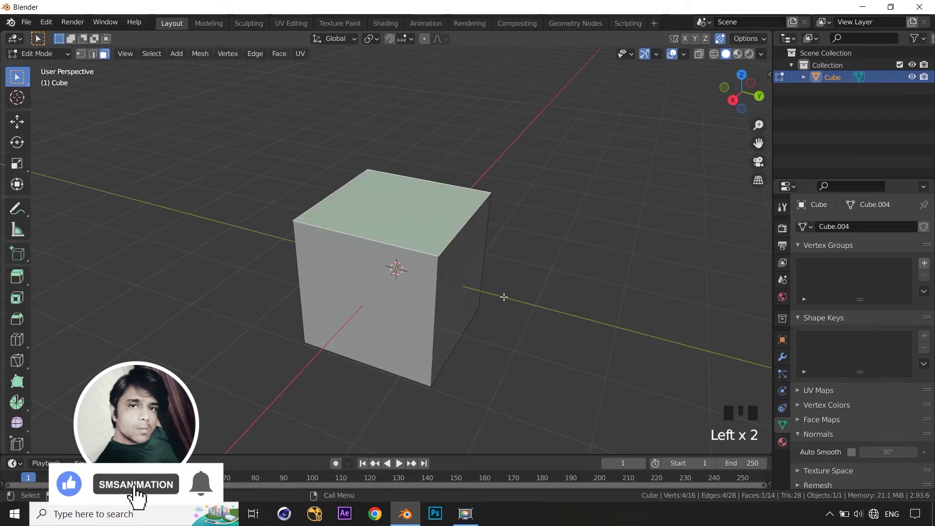
key(g)
key(z)
click(495, 227)
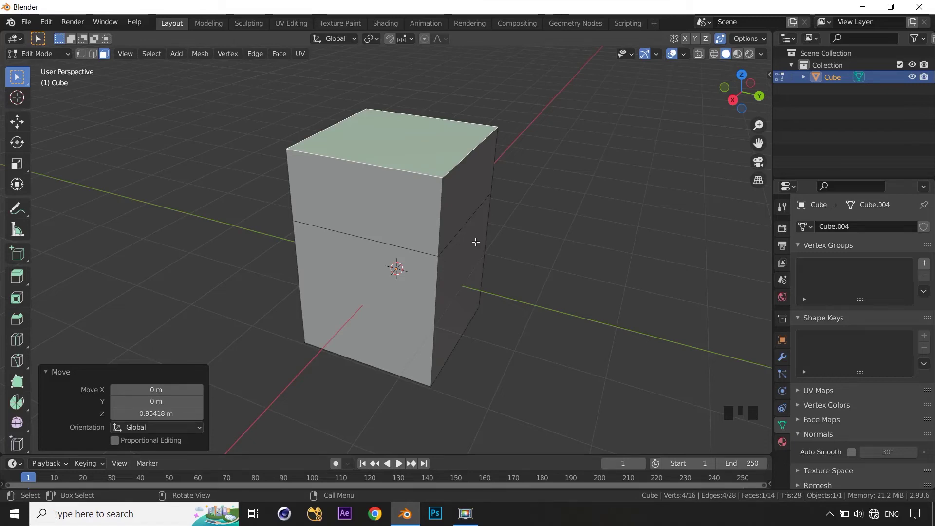
key(ctrl+z)
middle_drag(572, 293, 560, 297)
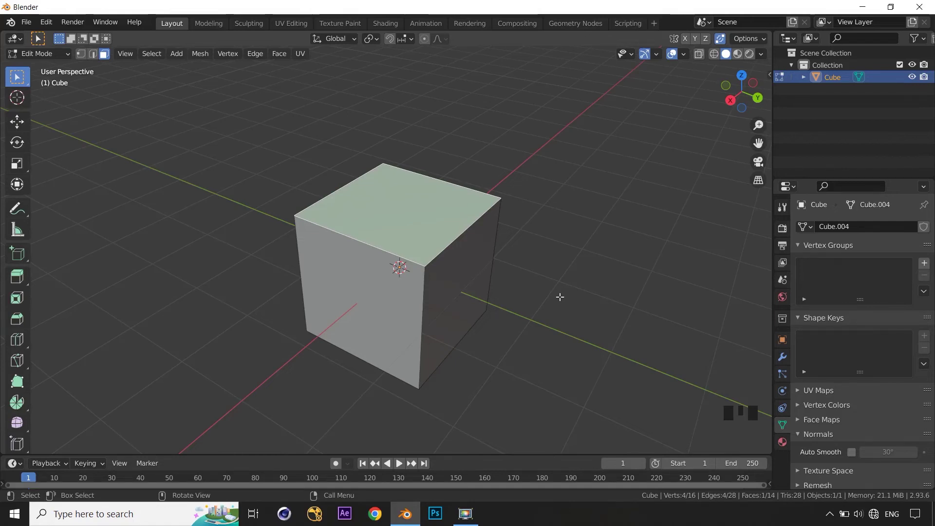
Select the whole mesh and merge its overlapping vertices with Merge by Distance
scroll(565, 302, down, 2)
middle_drag(565, 317, 581, 328)
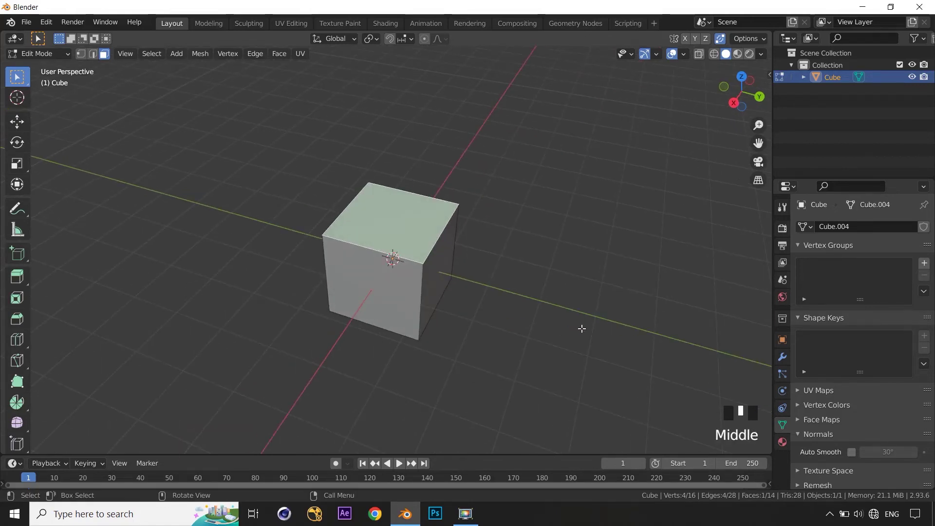
key(a)
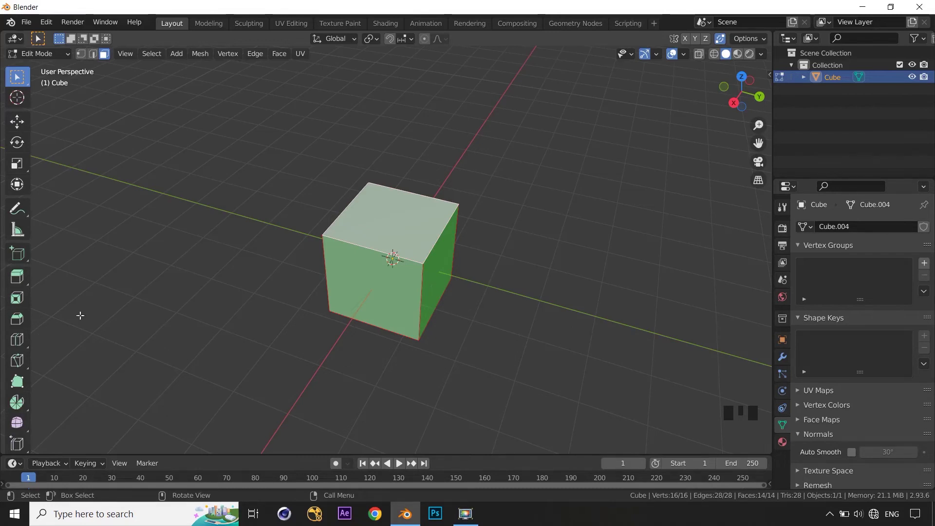
click(234, 55)
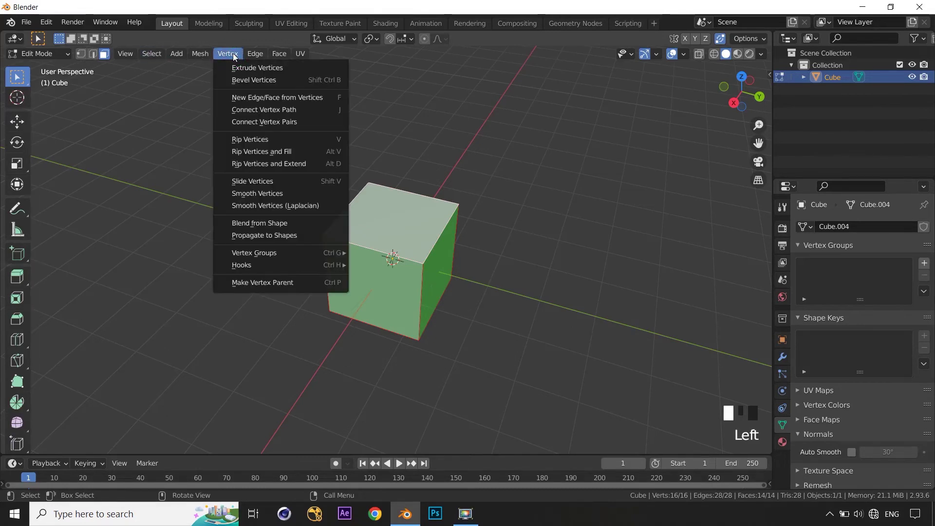
mouse_move(211, 58)
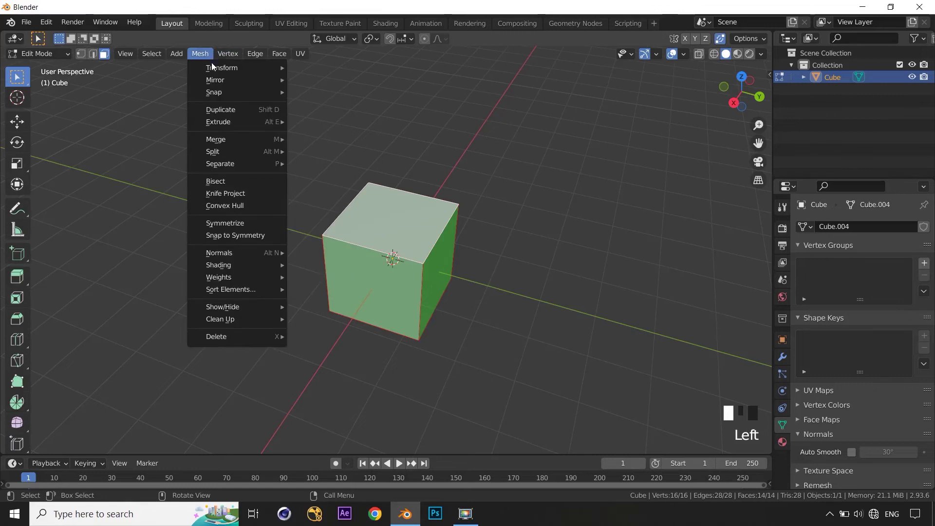
mouse_move(220, 140)
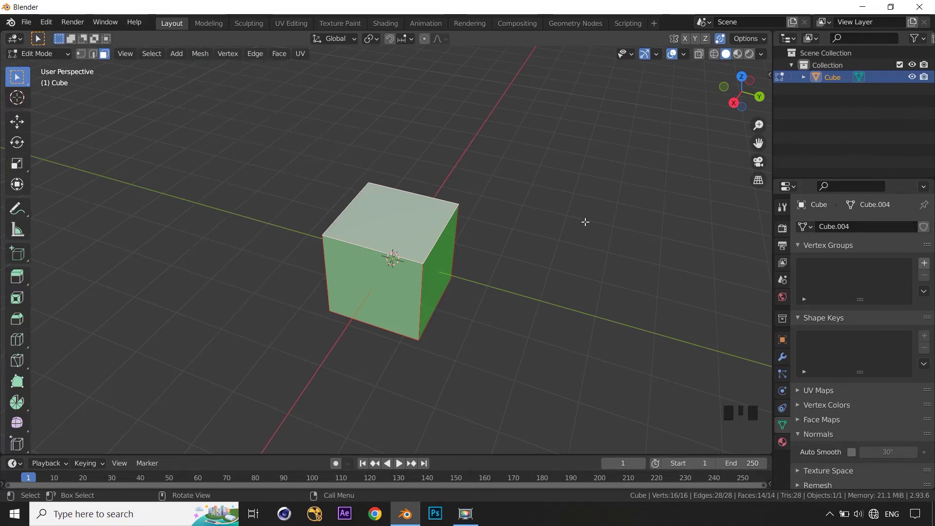
key(m)
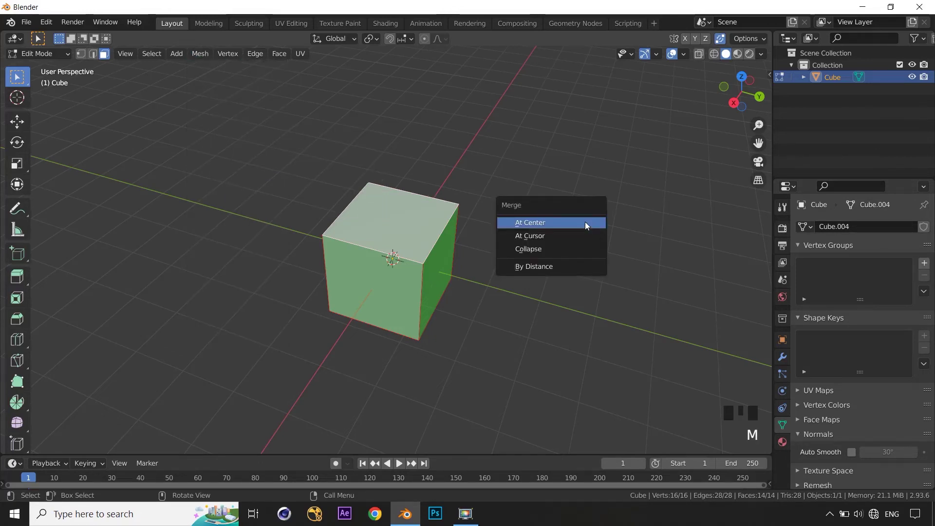
click(568, 267)
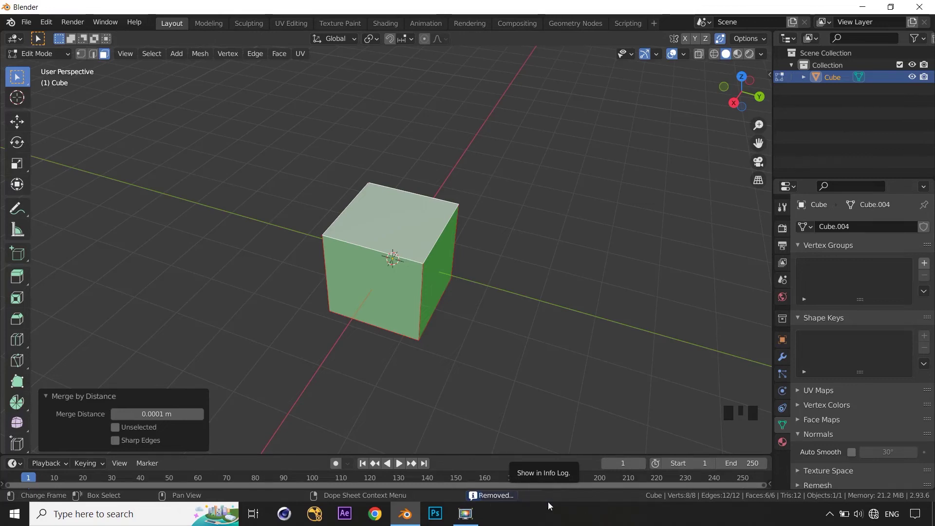
Try to move the merged front top corner vertex about 0.95 m in vertex select mode
middle_drag(512, 345, 432, 281)
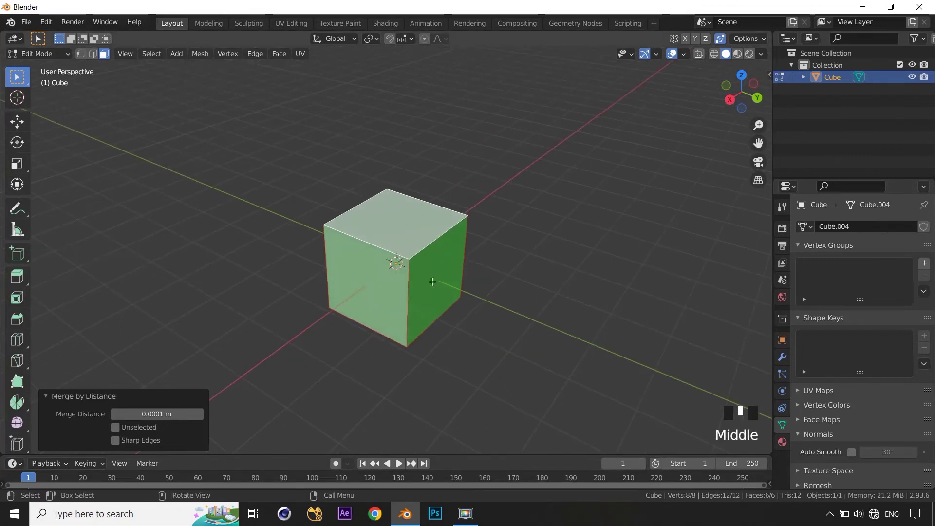
shift+click(408, 251)
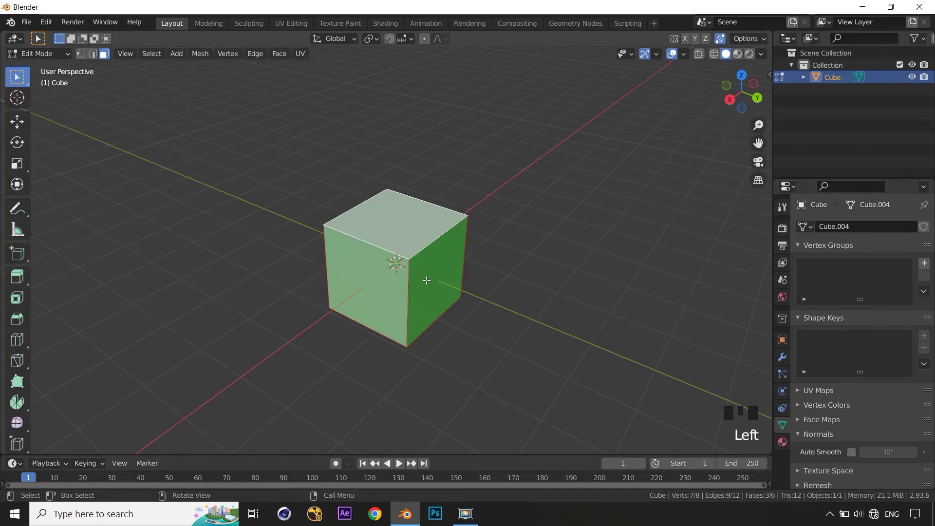
key(1)
click(419, 273)
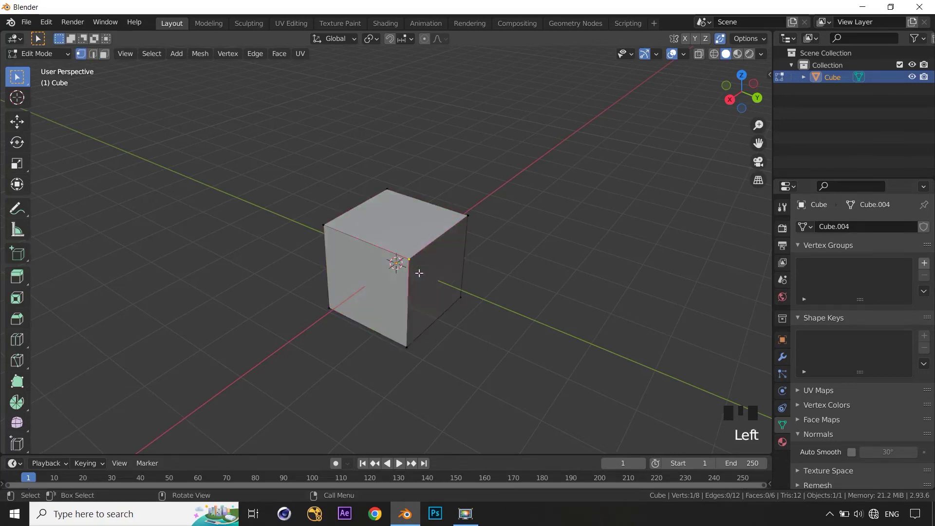
key(g)
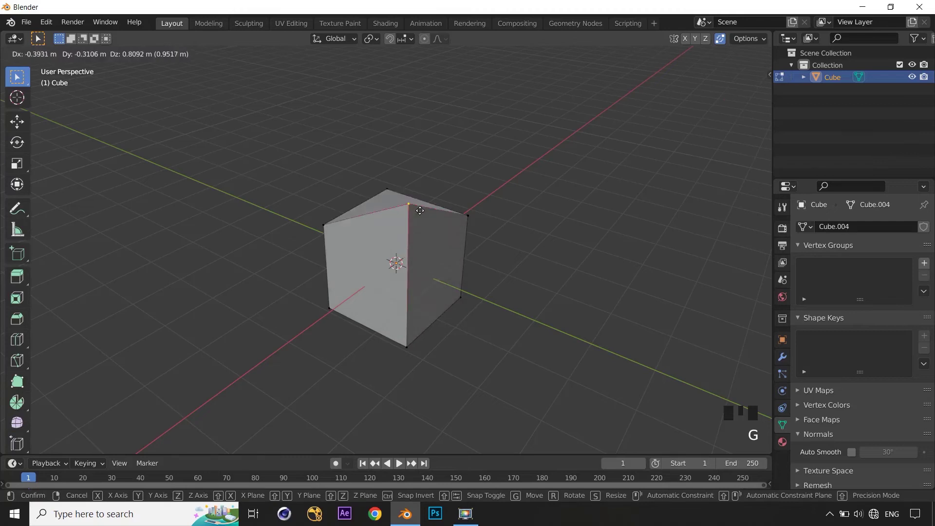
right_click(447, 281)
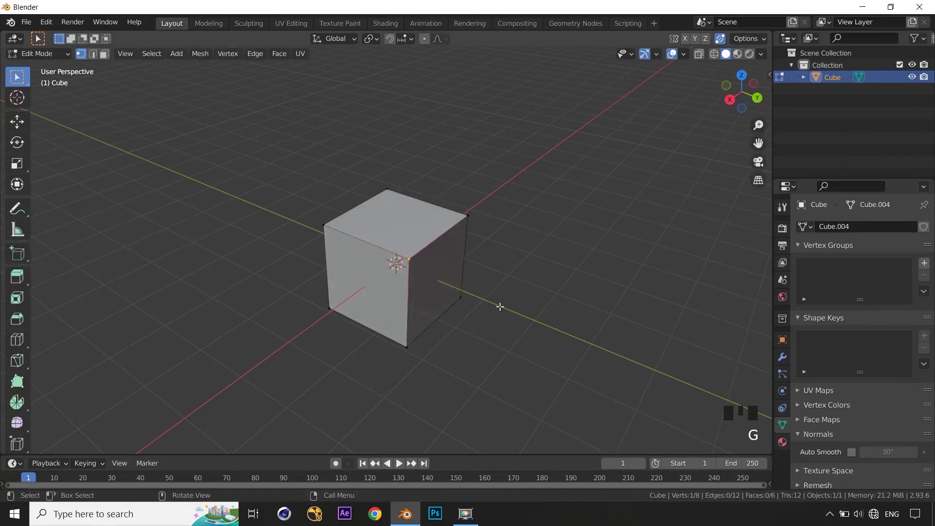
Extrude the merged cube's top face in face select mode and cancel the move, leaving it at 0 m offset
click(411, 218)
key(3)
click(412, 218)
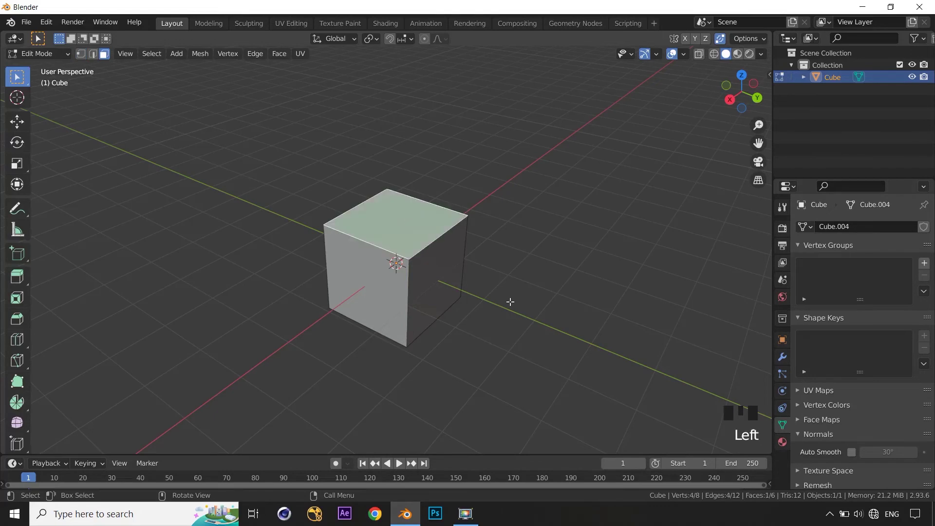
key(e)
right_click(502, 224)
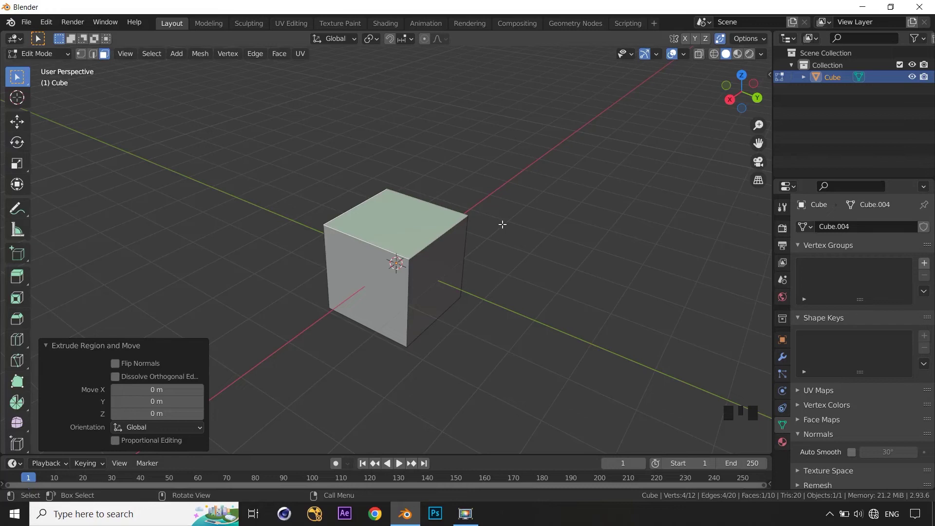
Try Merge by Distance with only the cube's top face selected
key(m)
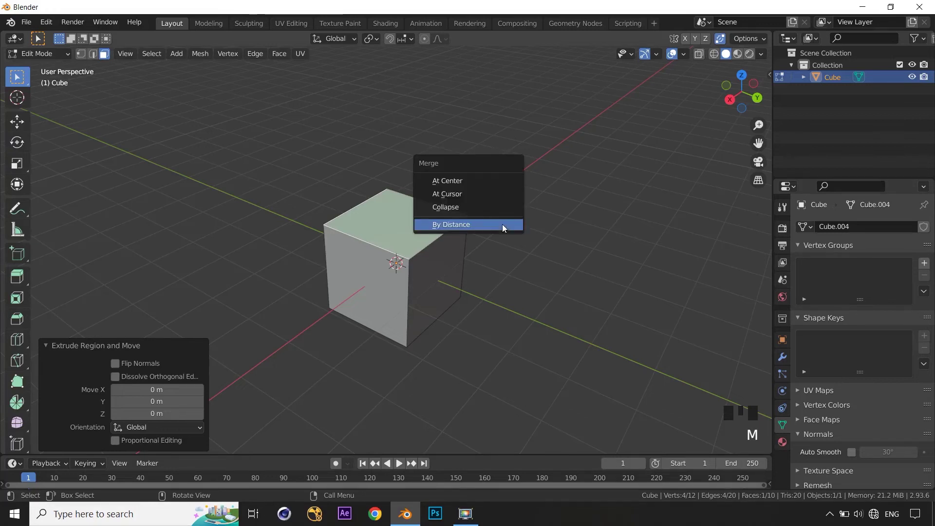
click(502, 224)
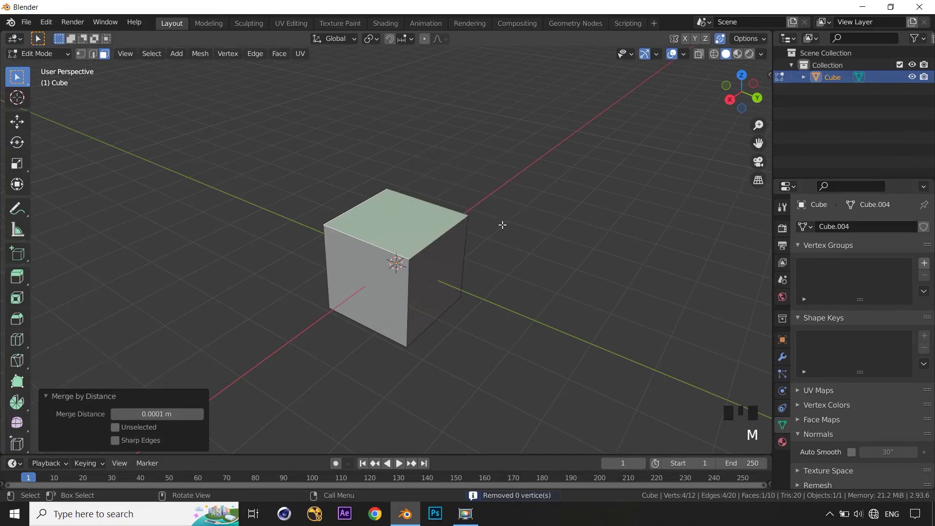
middle_drag(511, 341, 518, 347)
scroll(518, 346, up, 1)
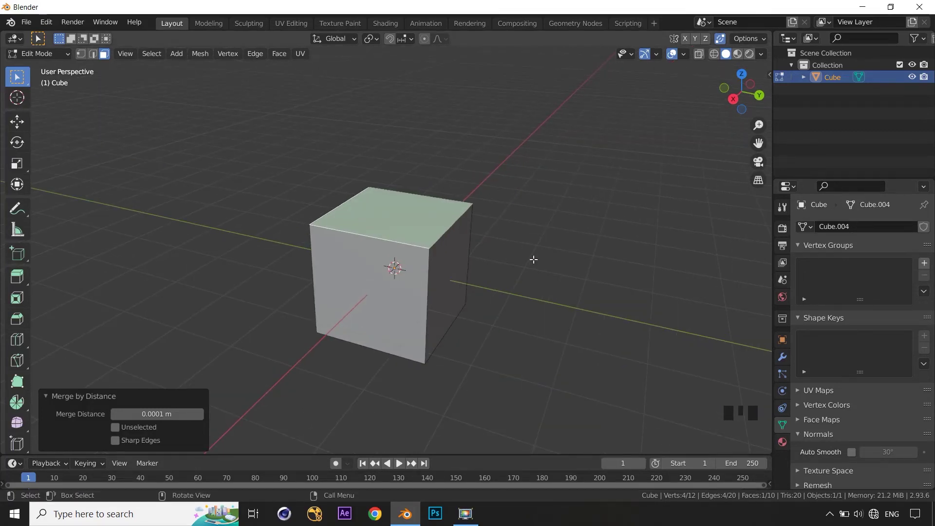
Select the whole mesh, merge its overlapping vertices with Merge by Distance, and clear the selection
key(a)
middle_drag(534, 259, 503, 273)
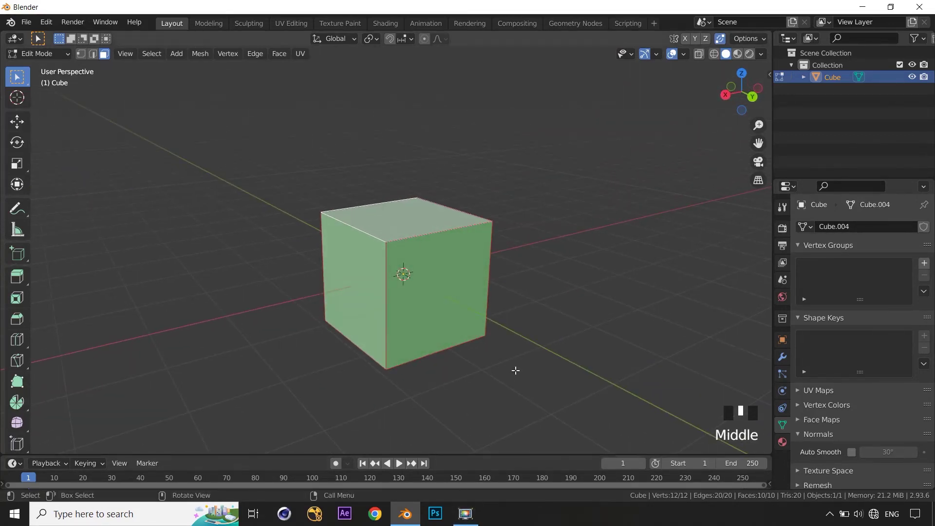
key(m)
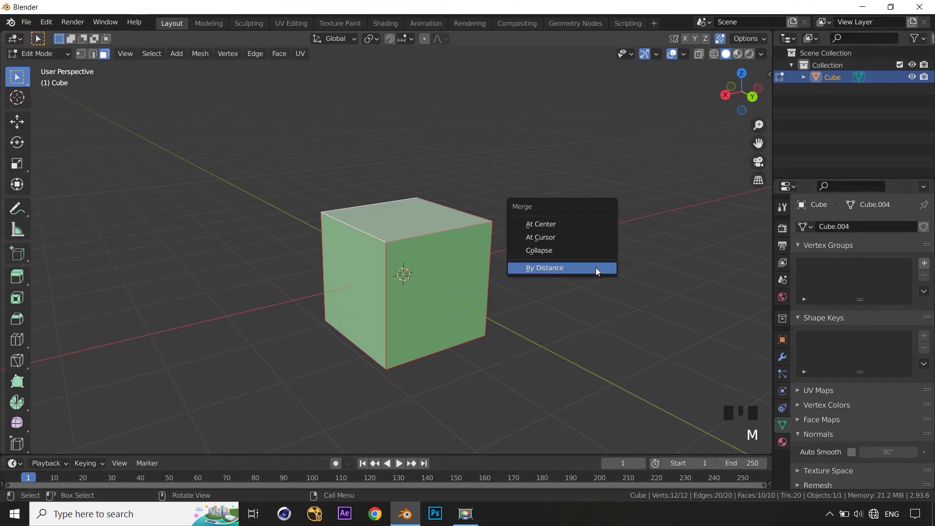
click(595, 268)
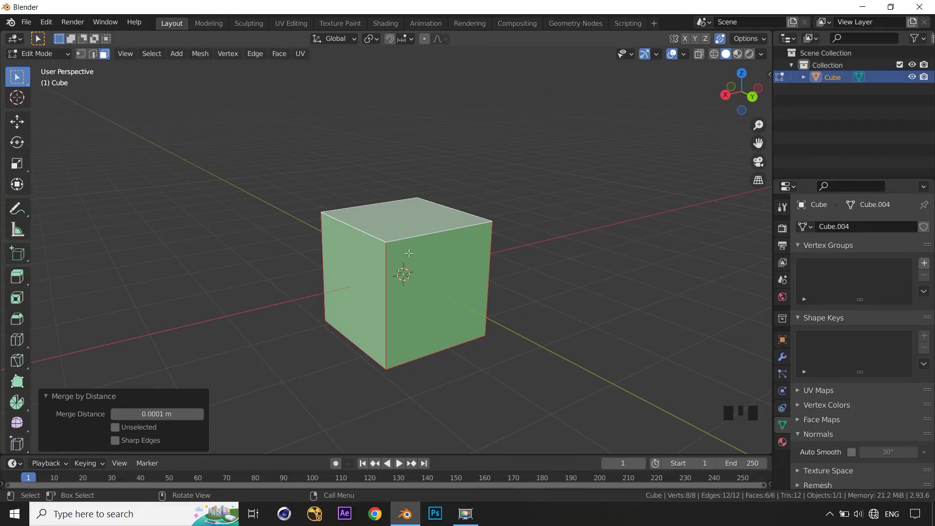
click(578, 250)
middle_drag(578, 253, 570, 259)
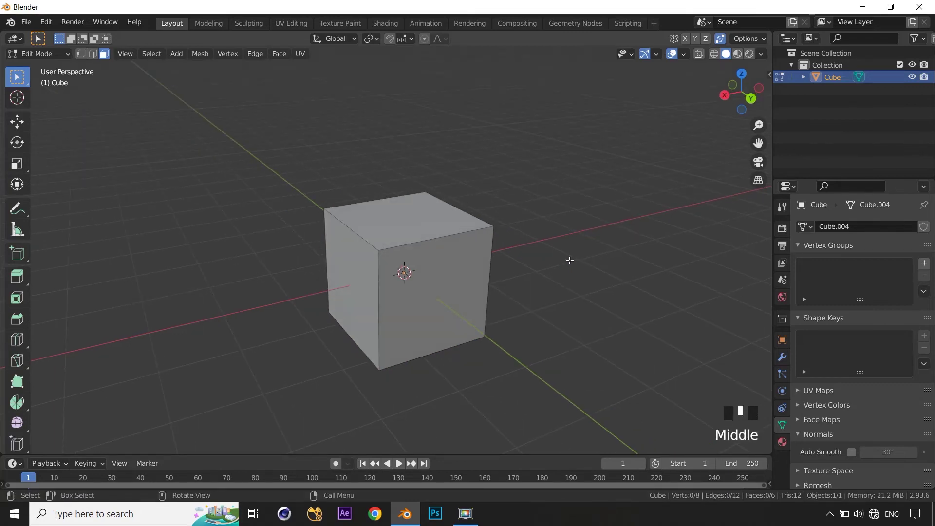
scroll(566, 263, up, 2)
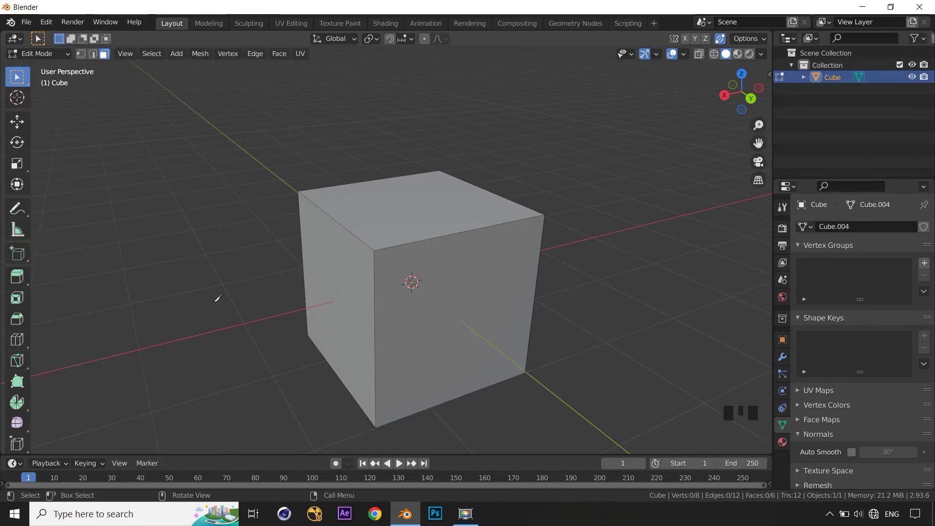
key(k)
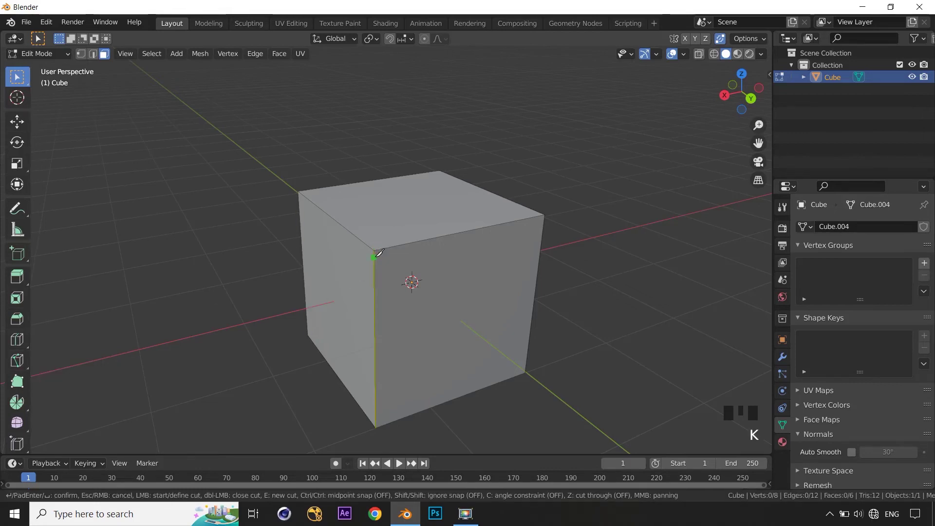
scroll(382, 253, up, 1)
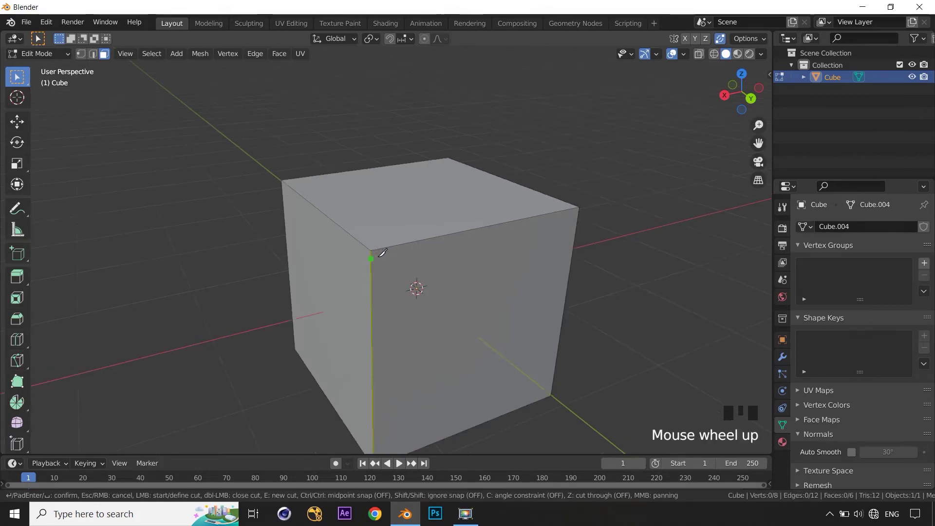
scroll(382, 252, up, 1)
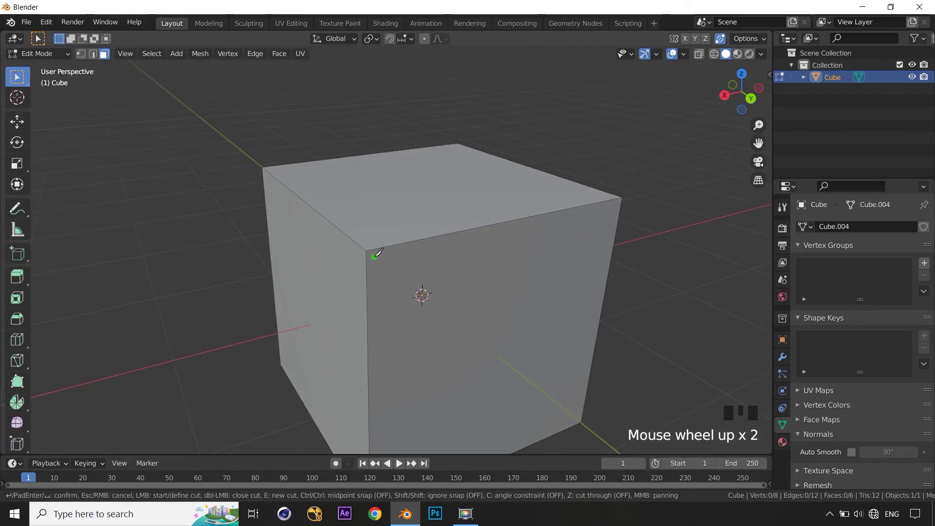
key(shift)
click(366, 255)
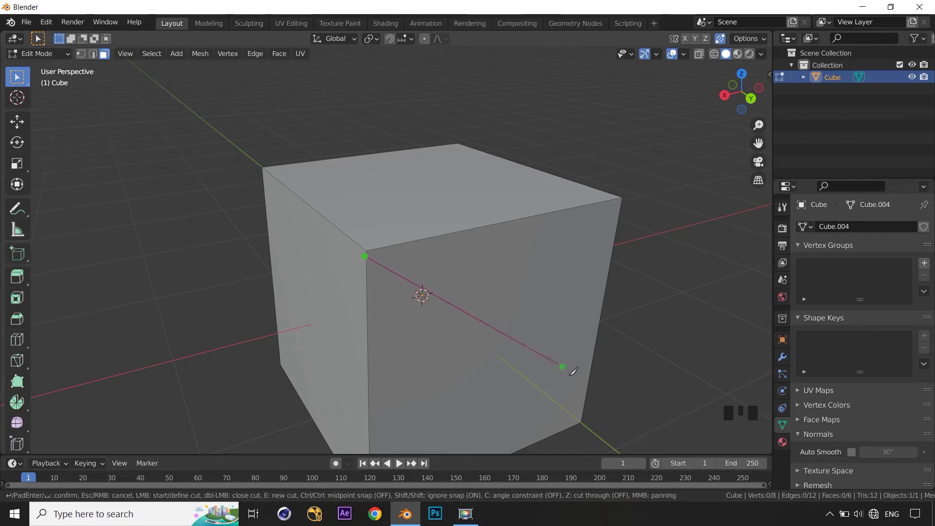
click(583, 417)
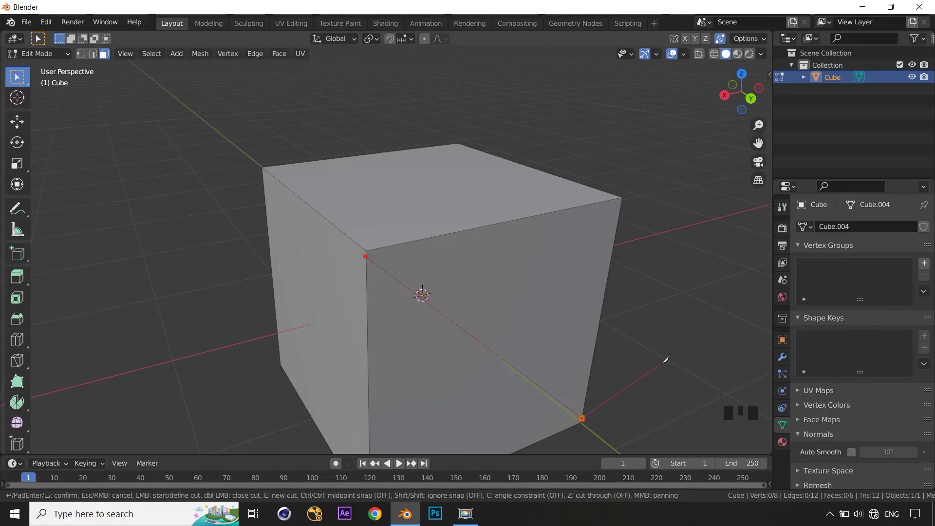
key(Escape)
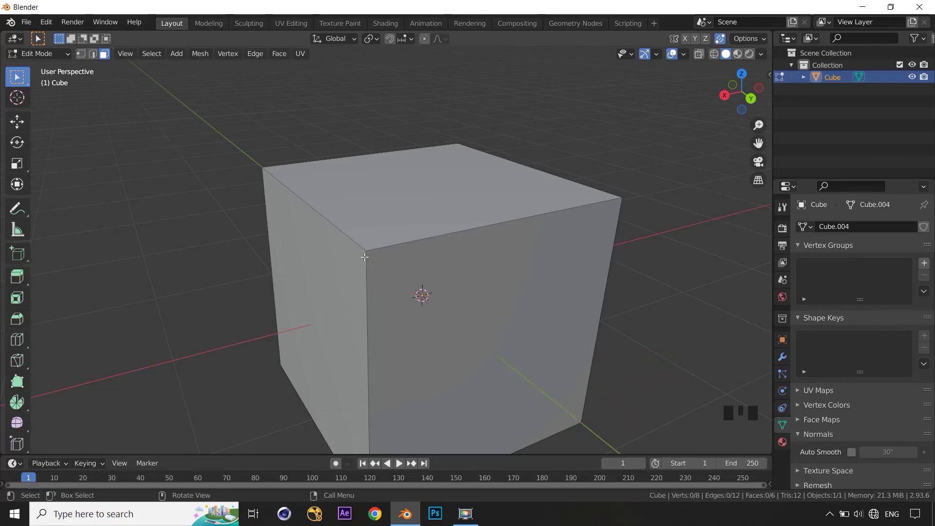
Knife-cut the top face diagonally between points just beside its front and back corners, ignoring snapping
key(k)
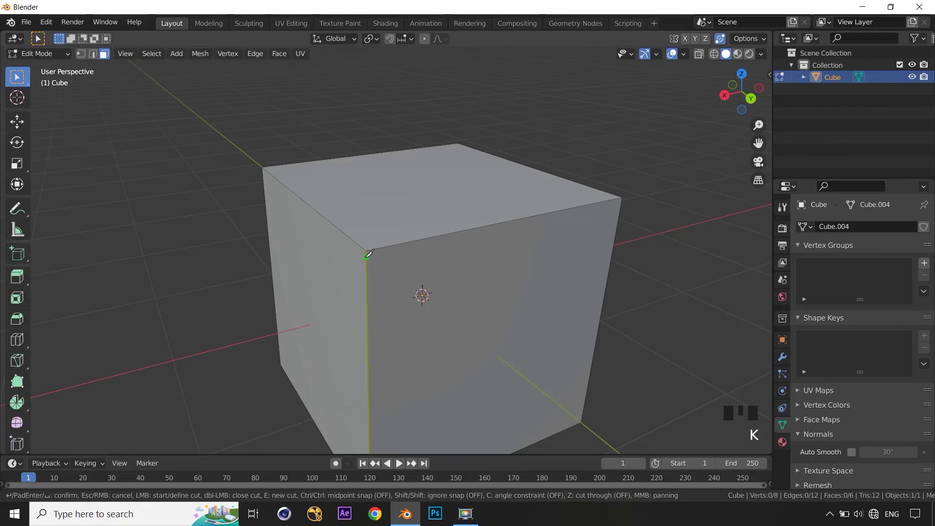
middle_drag(369, 252, 399, 249)
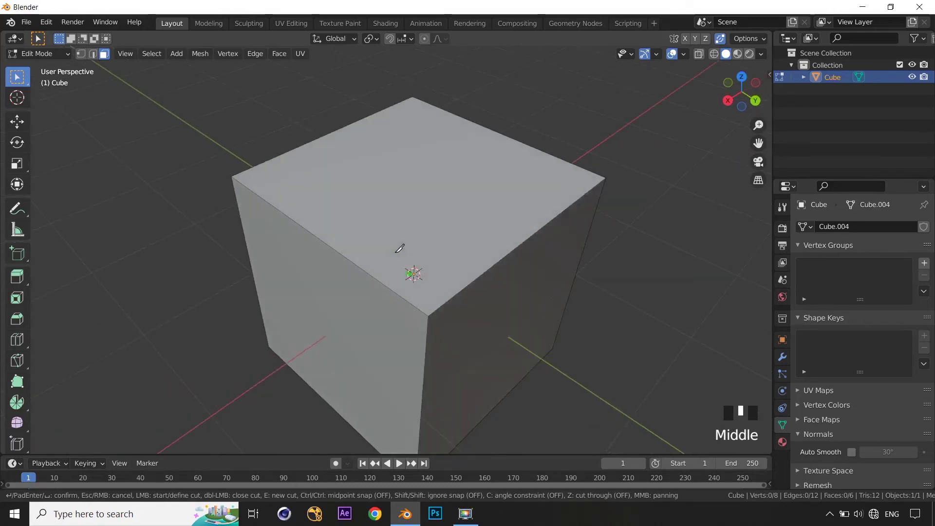
shift+click(424, 313)
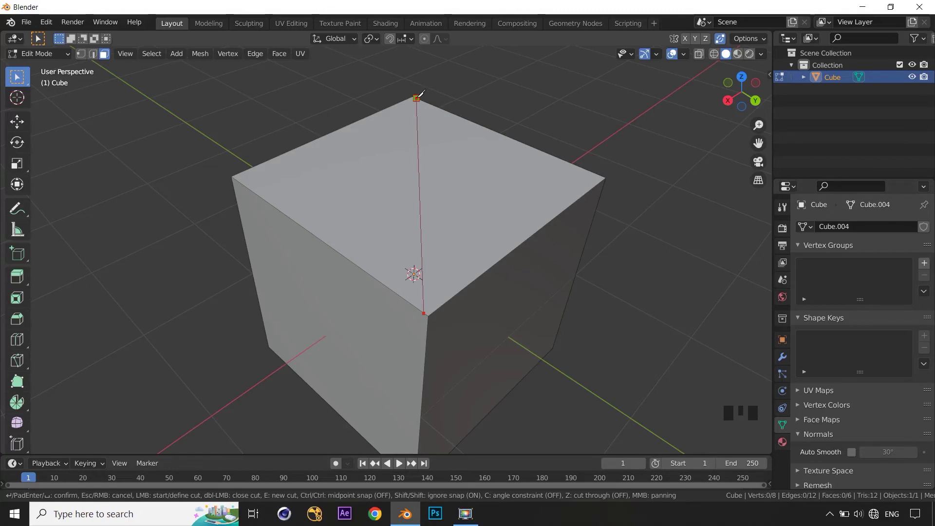
click(416, 98)
key(Return)
middle_drag(588, 225, 522, 247)
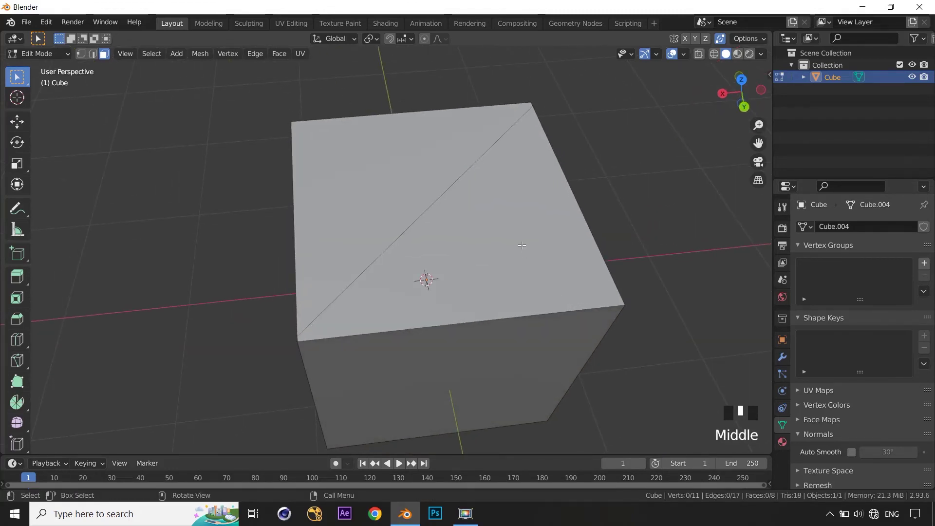
Select the whole mesh of the knife-cut cube
key(a)
middle_drag(564, 293, 611, 286)
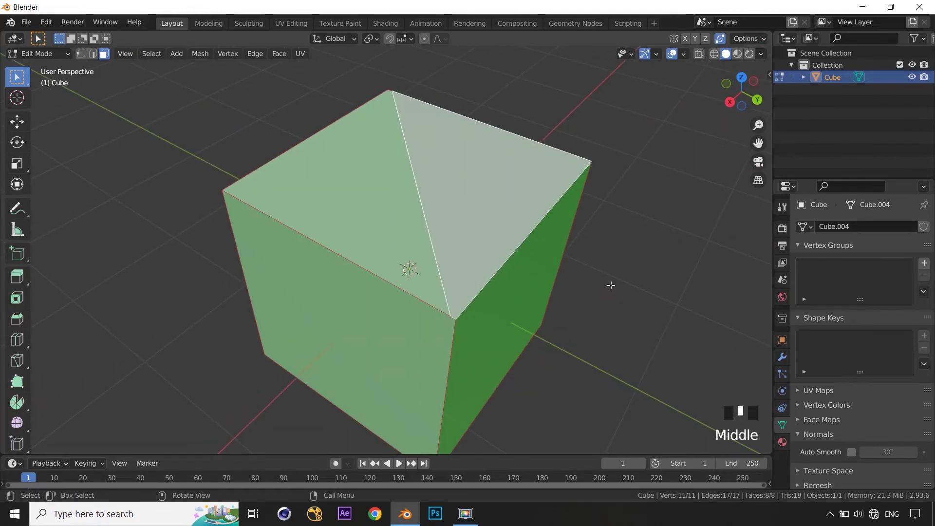
scroll(611, 285, down, 2)
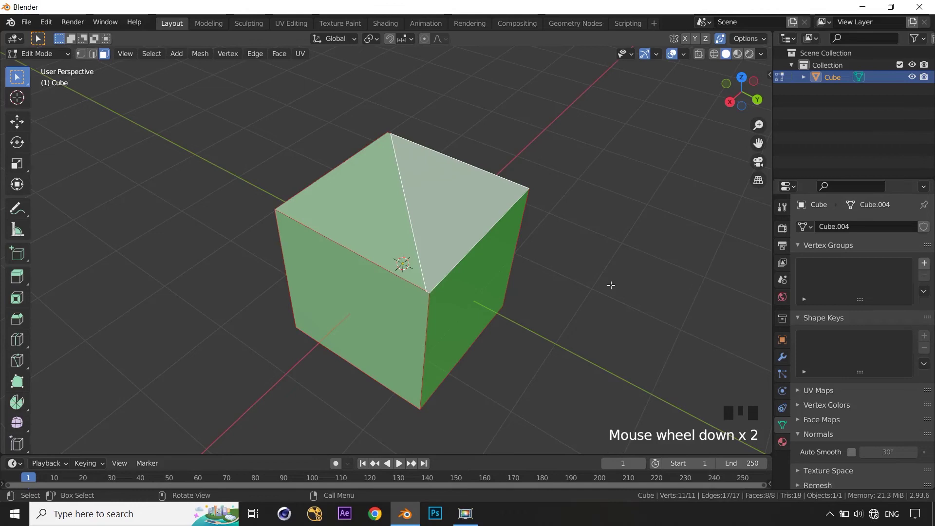
Merge the selected vertices by distance with the merge distance raised to 0.0801 m, and undo the merge
key(m)
click(611, 285)
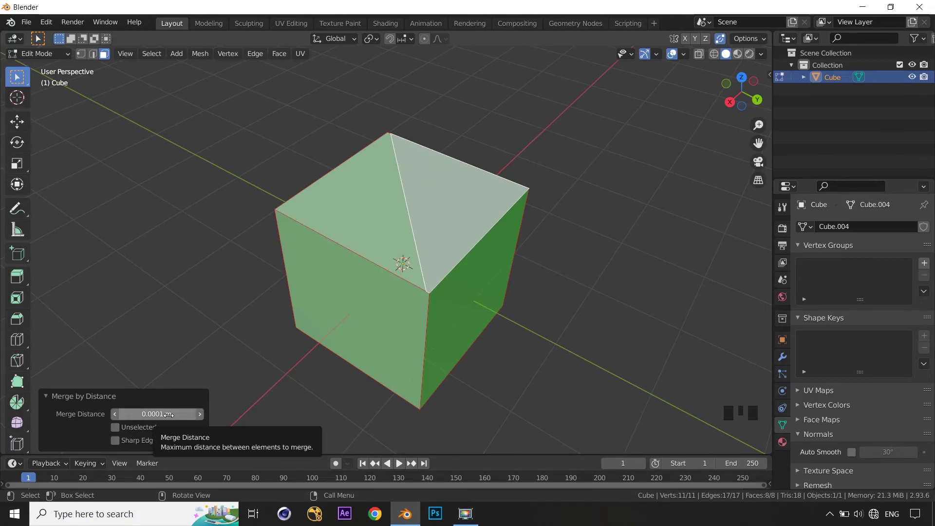
drag(156, 414, 190, 414)
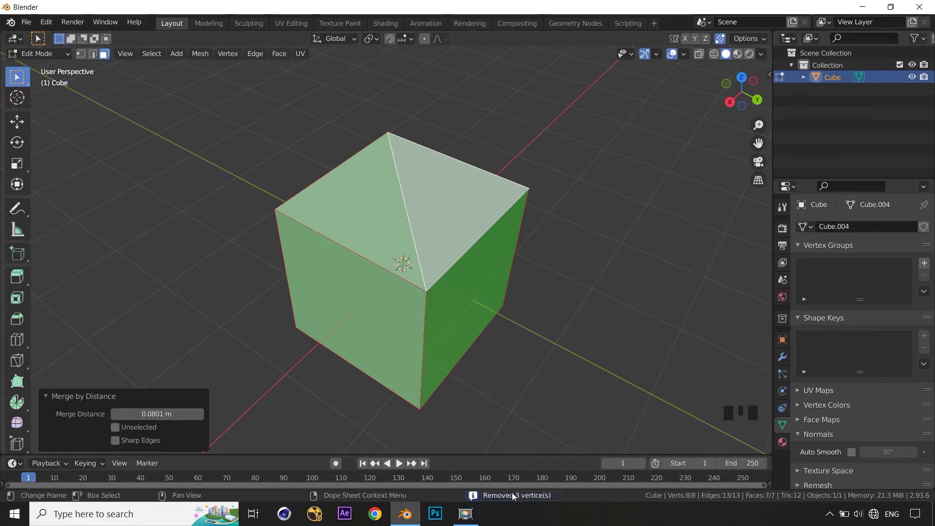
middle_drag(539, 395, 394, 396)
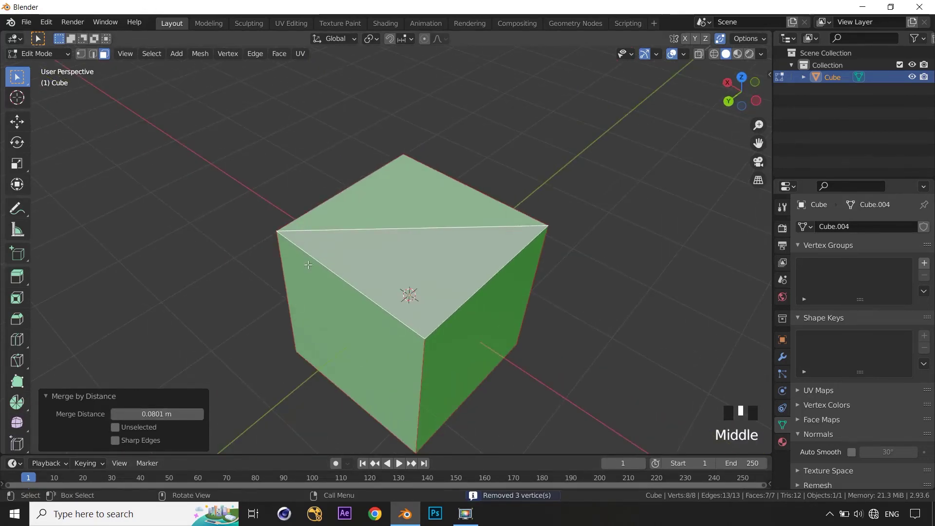
middle_drag(265, 358, 359, 365)
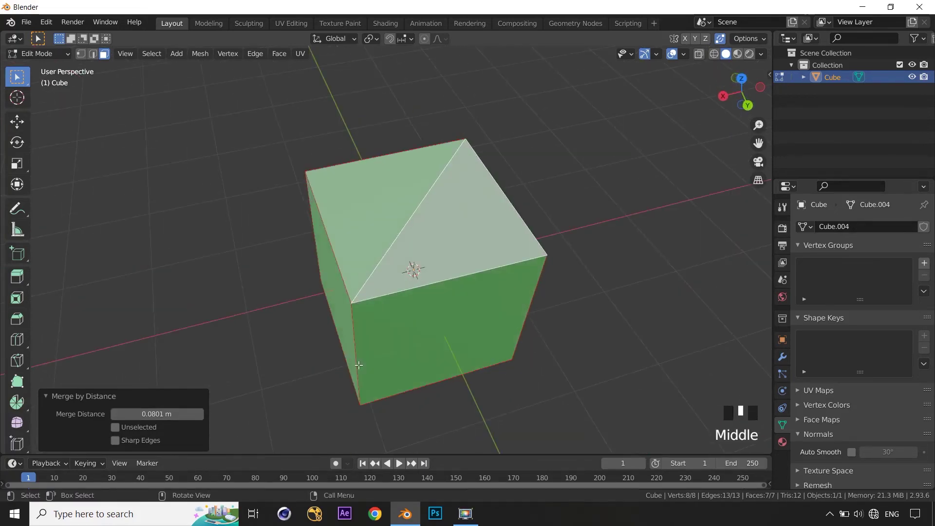
key(ctrl+z)
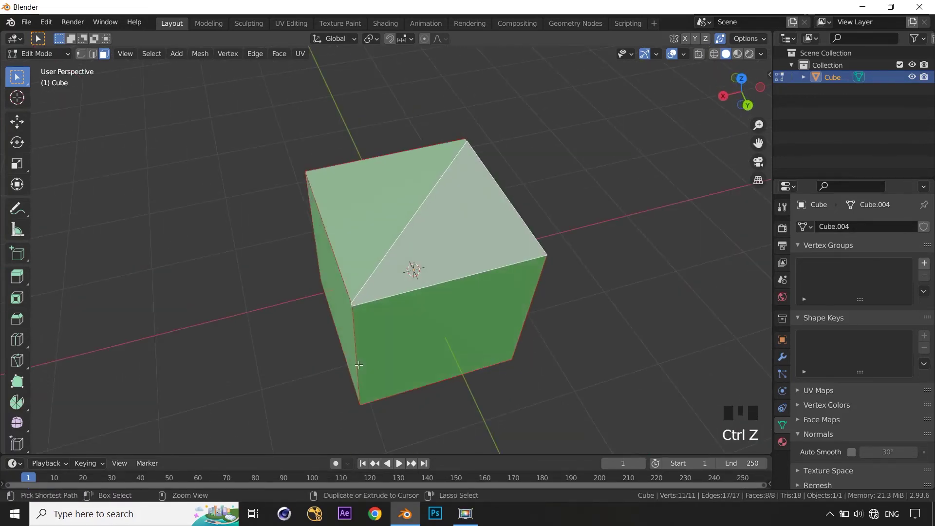
Apply Merge by Distance to the selected mesh, trying 0.0001 m and settling on a merge distance of 0.0521 m
key(m)
click(509, 327)
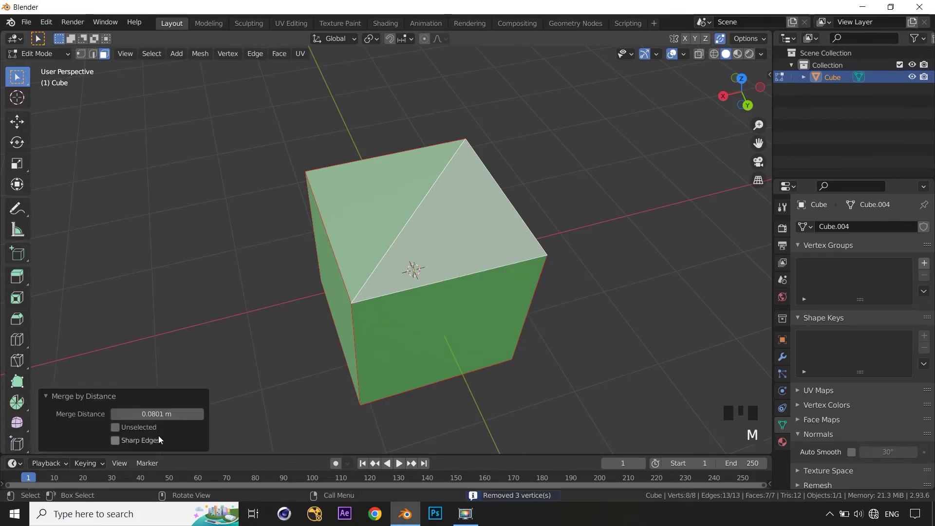
mouse_move(152, 415)
mouse_down()
mouse_move(121, 415)
mouse_move(150, 415)
mouse_move(128, 415)
mouse_move(139, 415)
mouse_up()
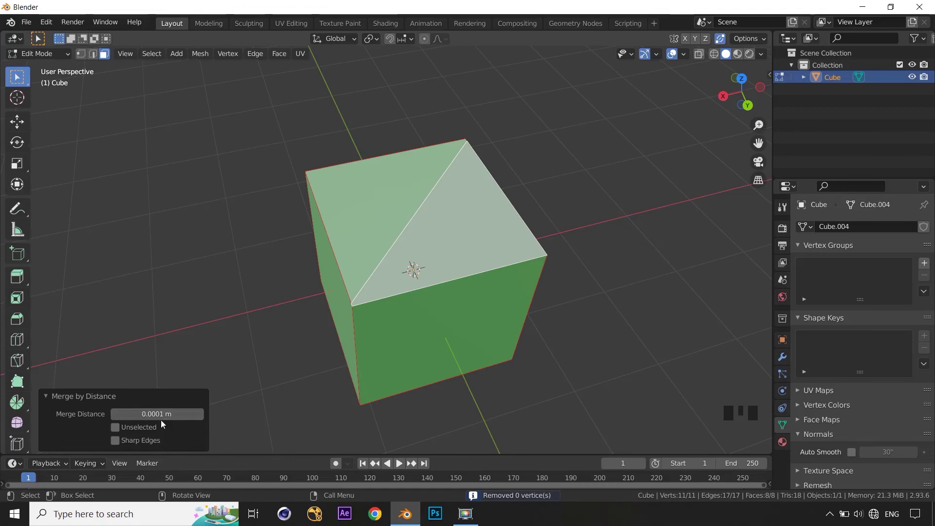
shift+drag(154, 414, 221, 414)
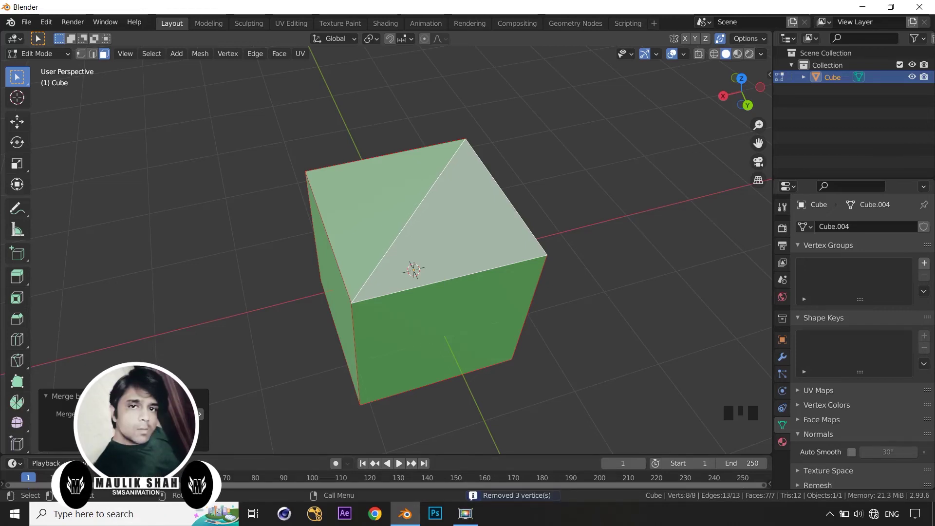
Turn off Auto Merge Vertices for mesh editing
middle_drag(505, 390, 312, 351)
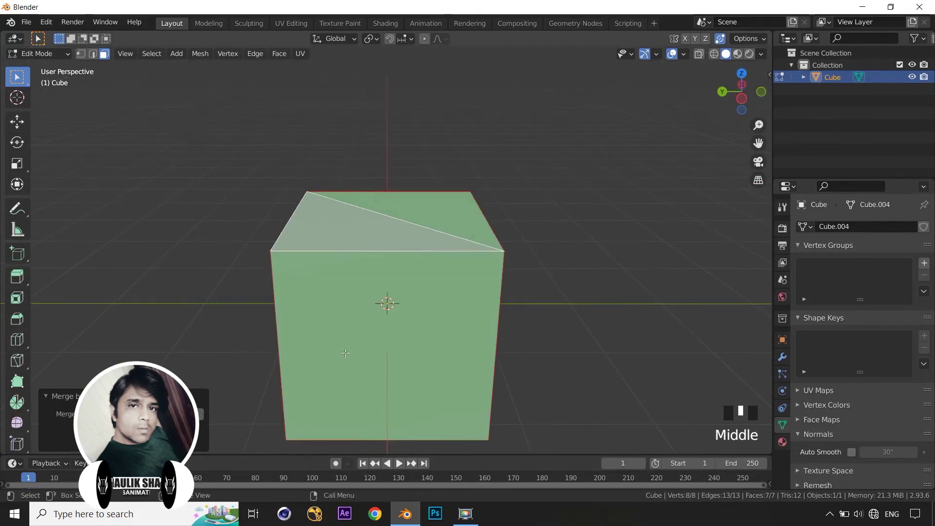
middle_drag(507, 255, 595, 372)
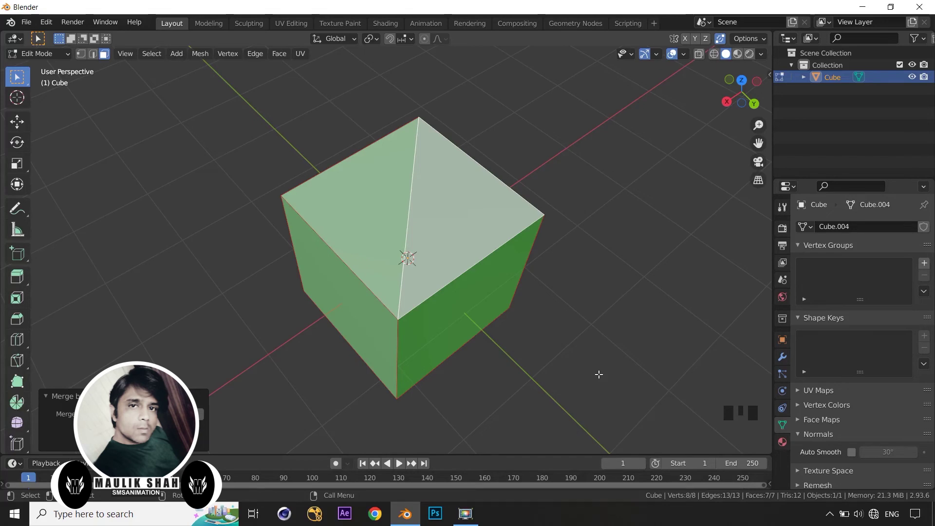
middle_drag(600, 376, 561, 351)
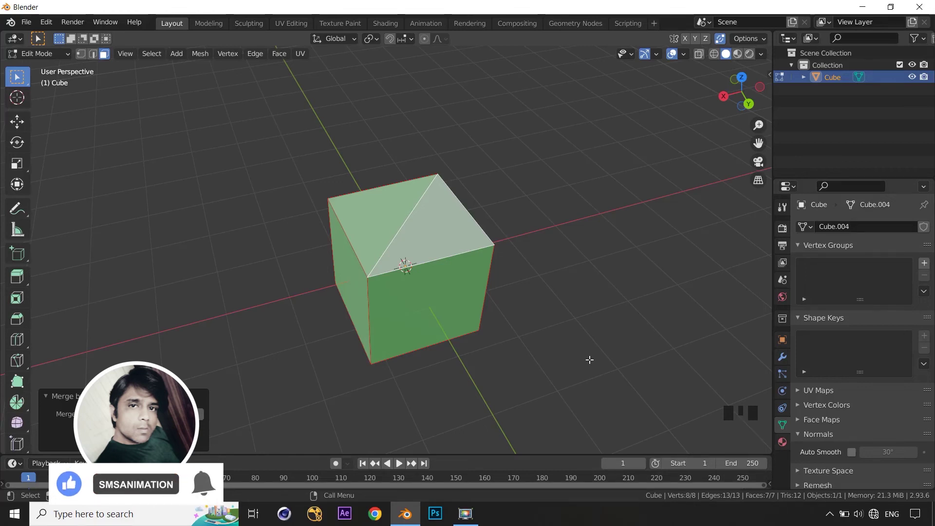
click(720, 39)
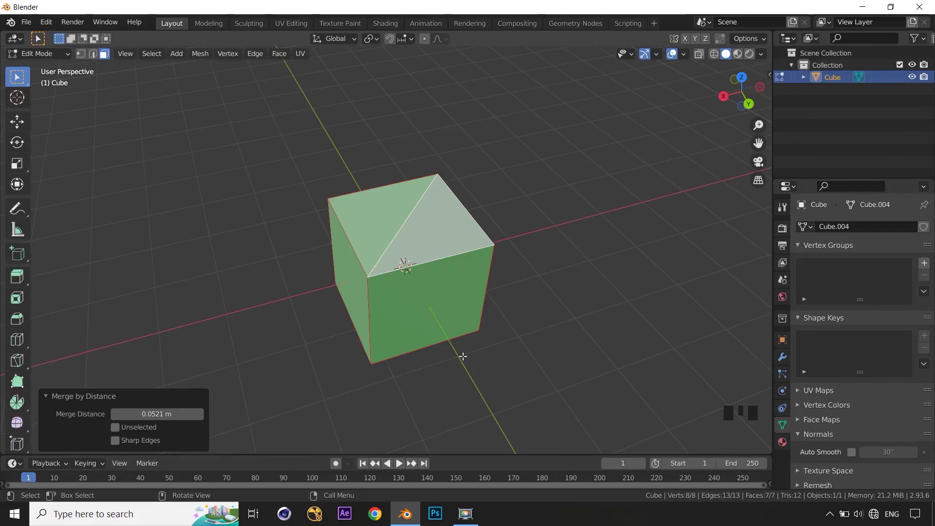
Return to Object Mode and delete the cube
key(a)
key(Tab)
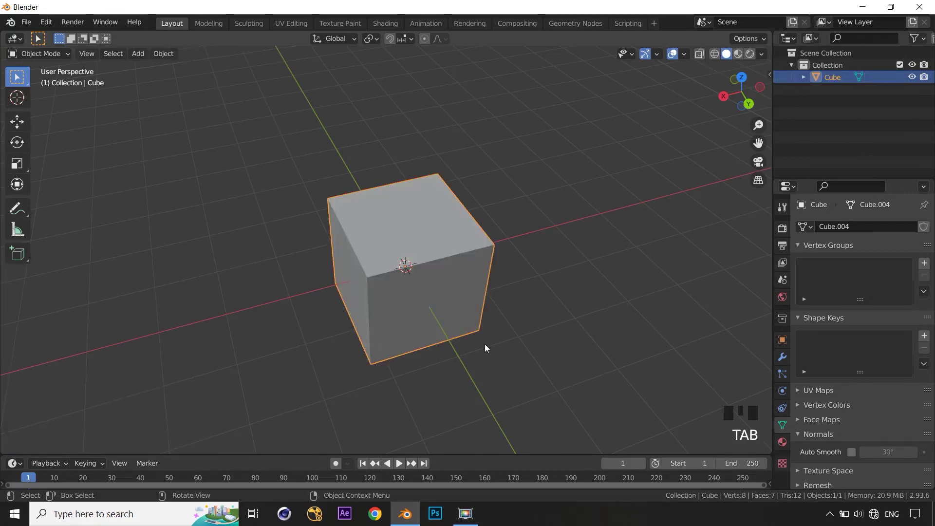
key(x)
click(484, 344)
Add a mesh cylinder to the empty scene
middle_drag(484, 344, 417, 307)
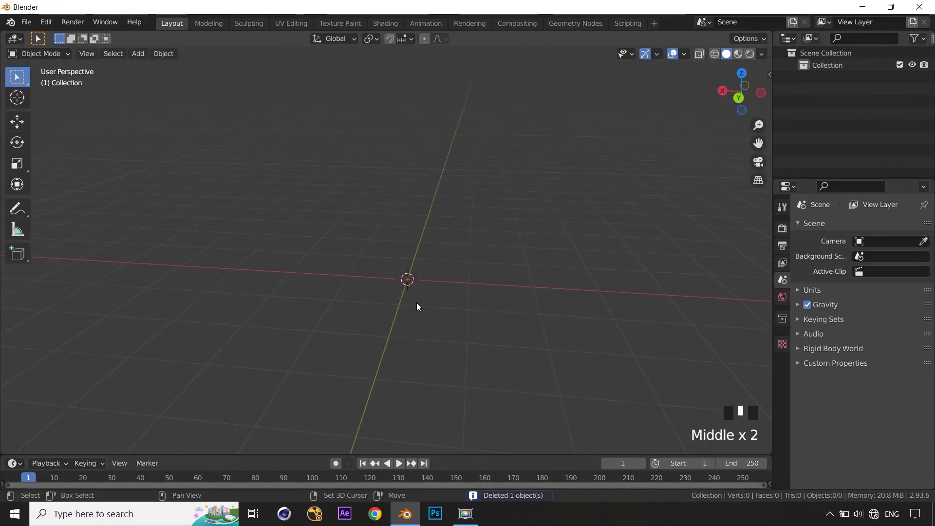
key(shift+a)
mouse_move(403, 259)
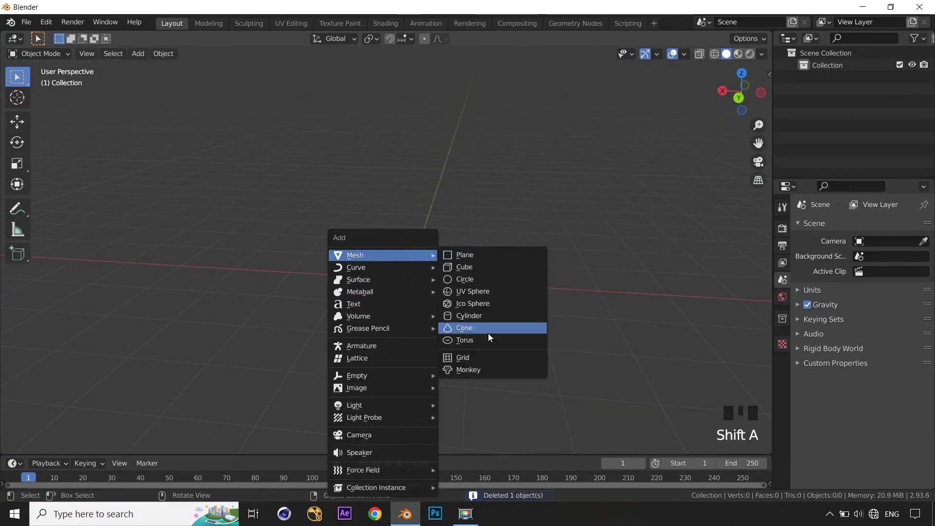
click(485, 317)
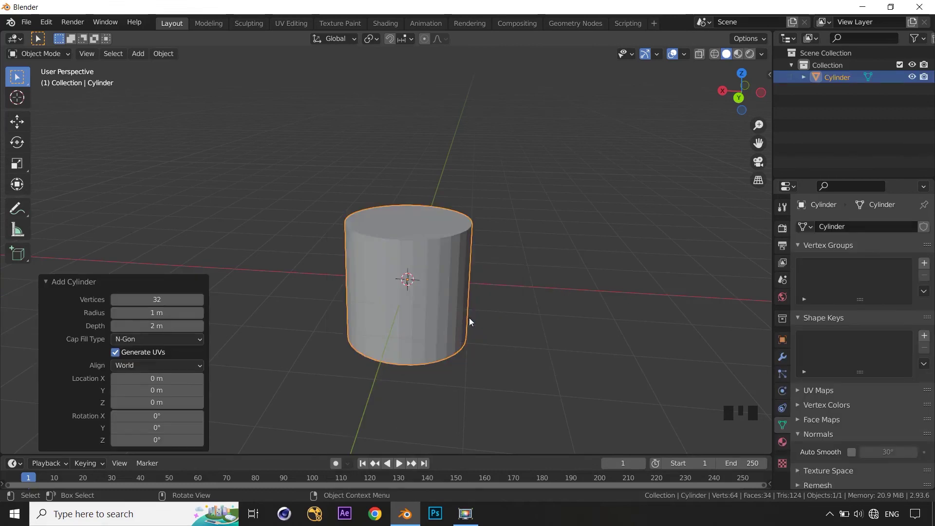
key(s)
key(shift+z)
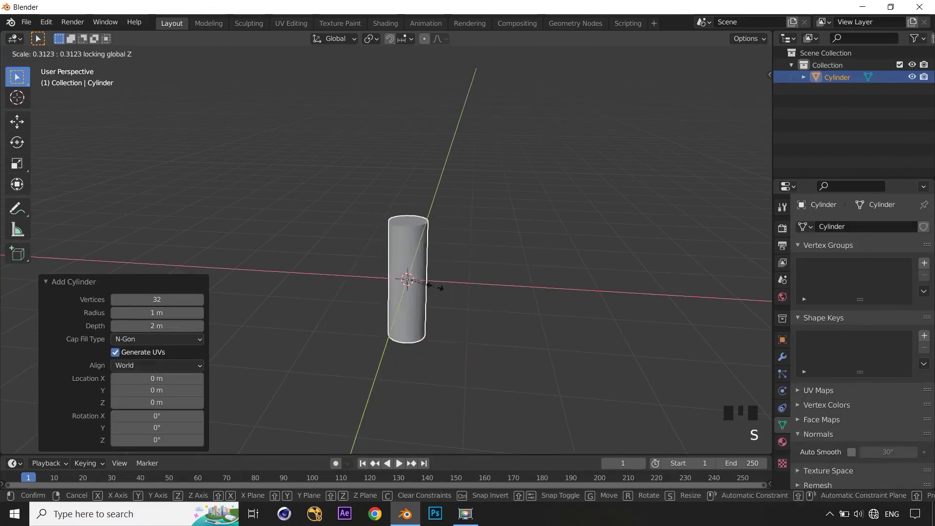
right_click(417, 278)
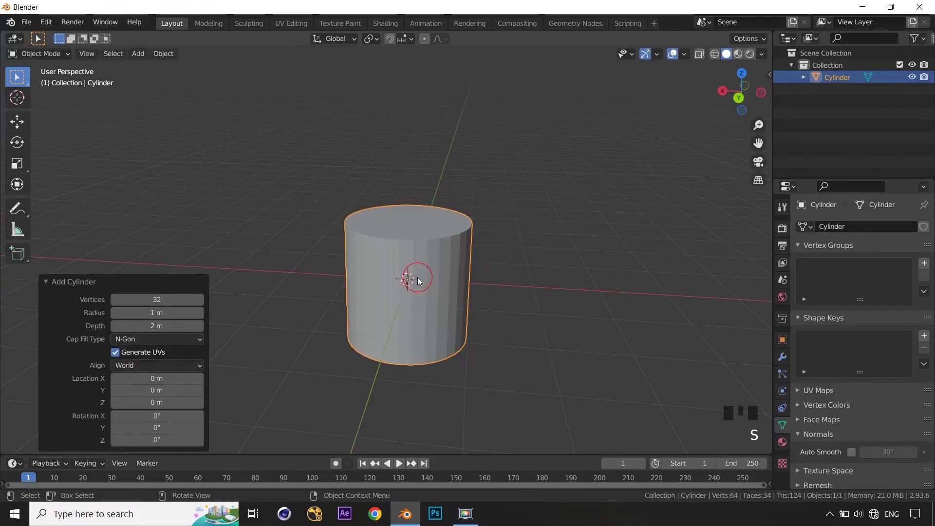
Set the new cylinder's vertex count to 10
click(151, 302)
text(10)
key(Return)
Scale the cylinder to about 0.153 on X and Y only, turning it into a thin handle
middle_drag(405, 292, 458, 265)
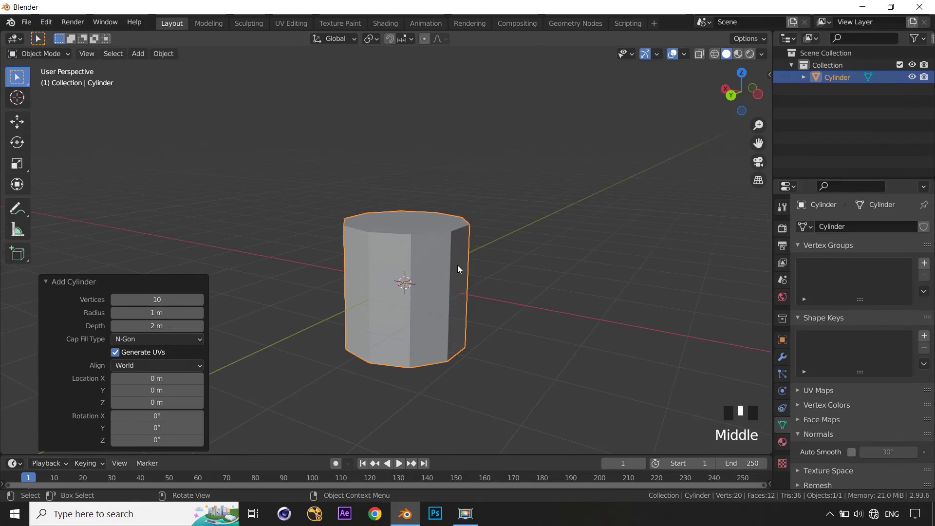
key(s)
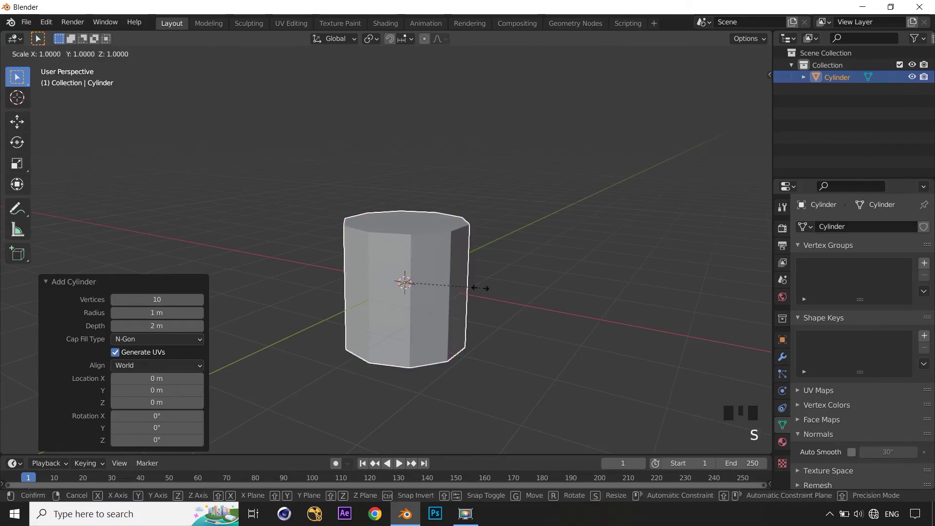
key(shift+z)
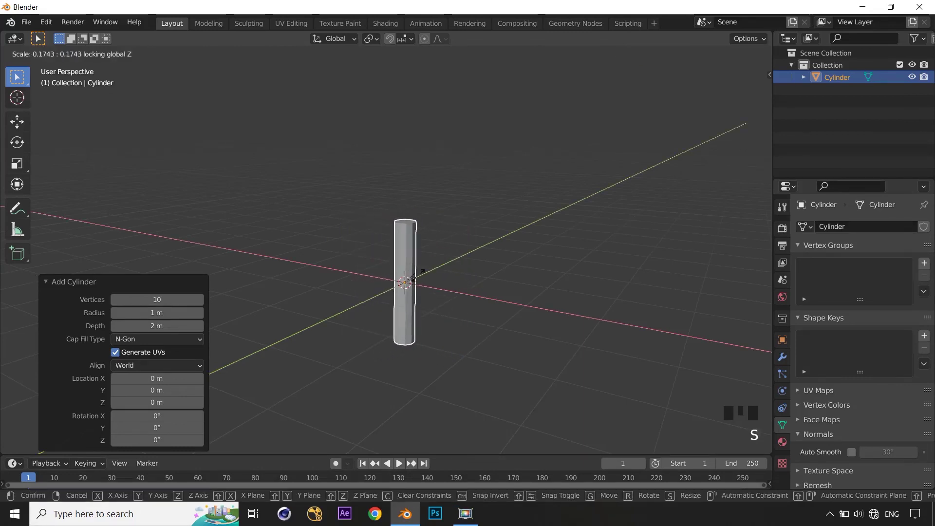
click(414, 279)
scroll(439, 296, up, 2)
middle_drag(440, 297, 402, 292)
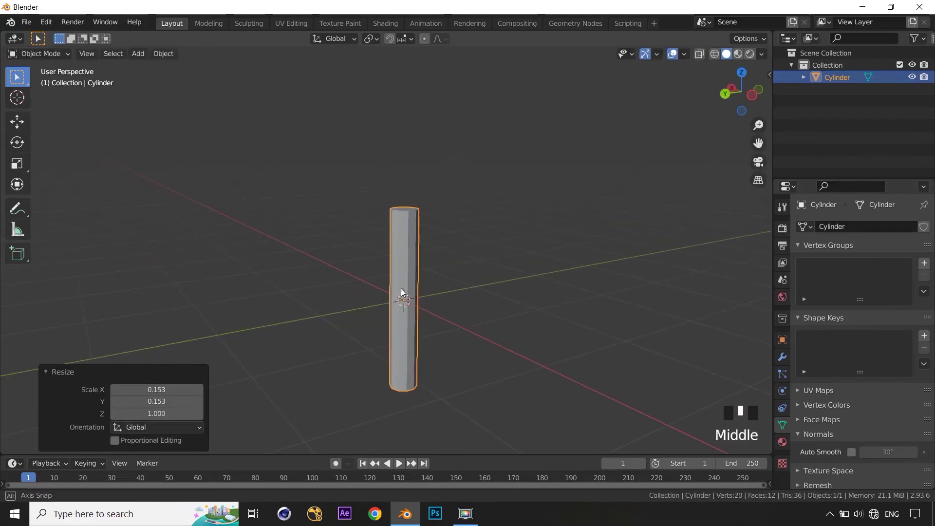
In Edit Mode, add two loop cuts around the handle's upper half, slid to factors of about -0.187 and -0.603
key(Tab)
key(ctrl+r)
click(415, 245)
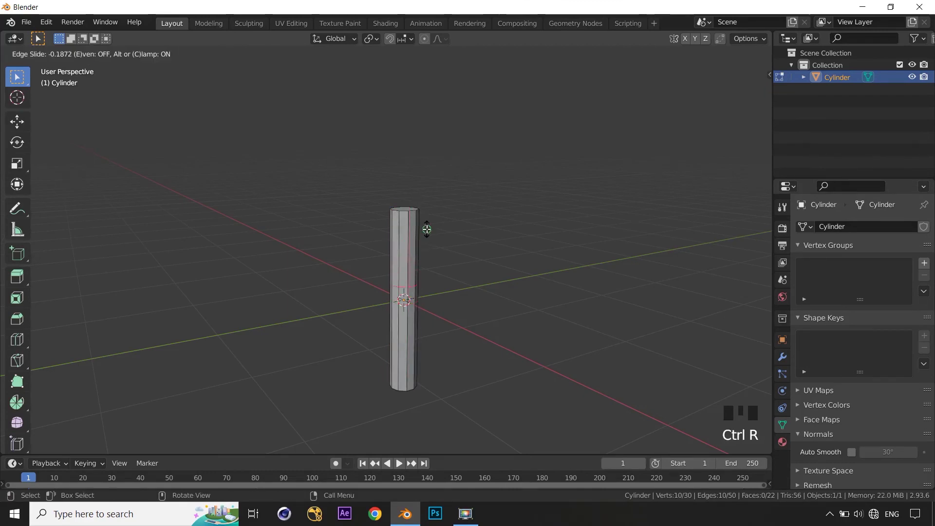
click(426, 229)
key(ctrl+r)
click(422, 226)
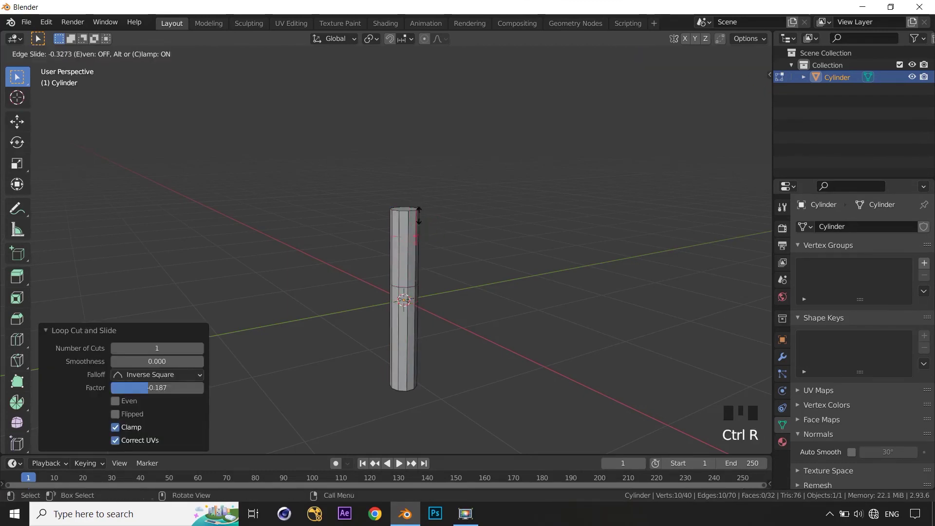
click(420, 204)
middle_drag(452, 237, 408, 258)
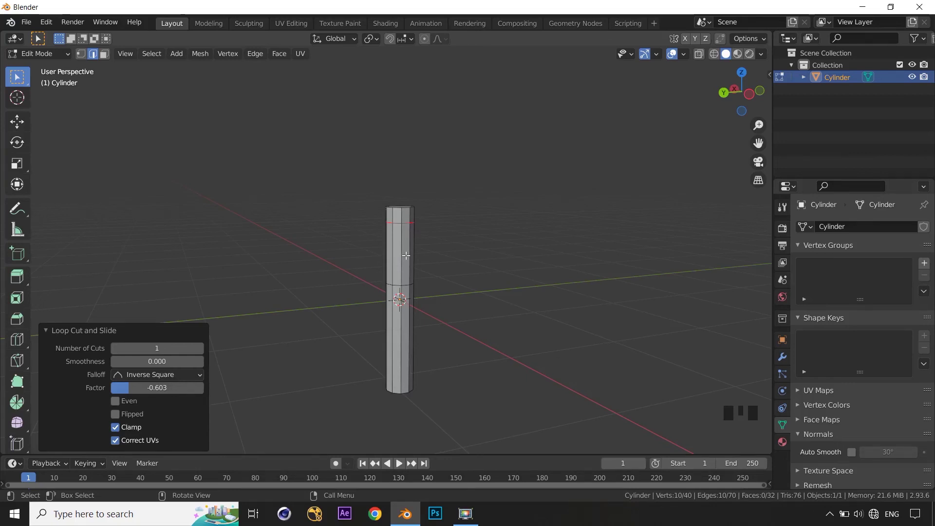
Extrude the single side face between the two loop cuts outward by about 0.485 m
click(404, 255)
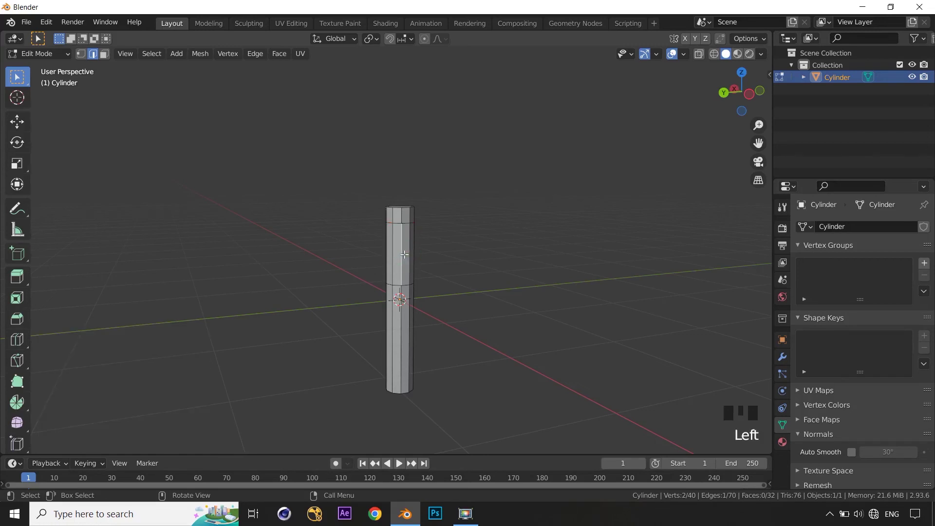
key(3)
click(404, 254)
middle_drag(405, 255, 457, 288)
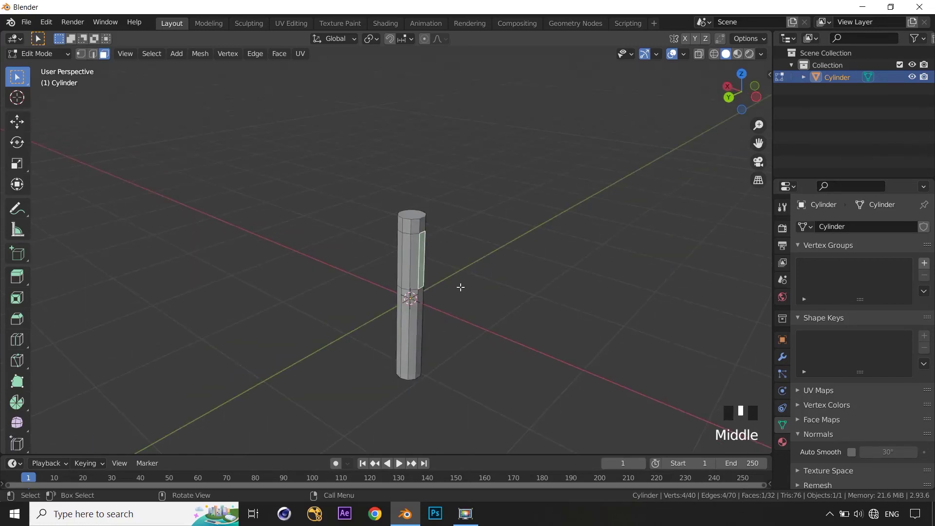
key(e)
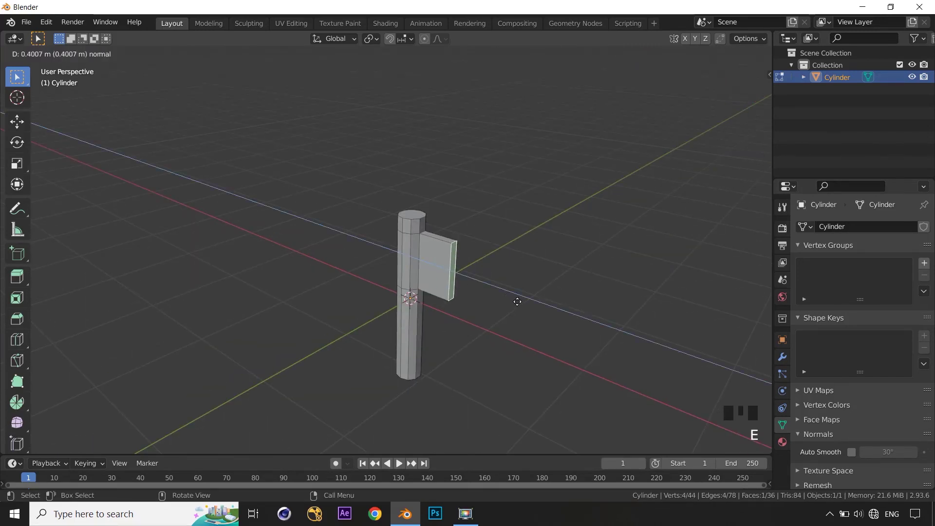
click(525, 304)
Scale the extruded end face up uniformly by about 1.744 to flare the axe blade
key(s)
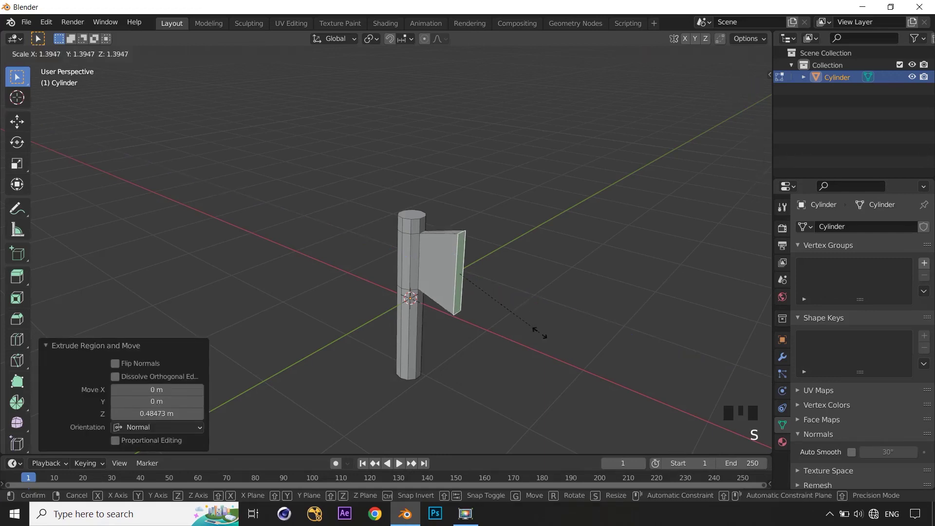
click(554, 350)
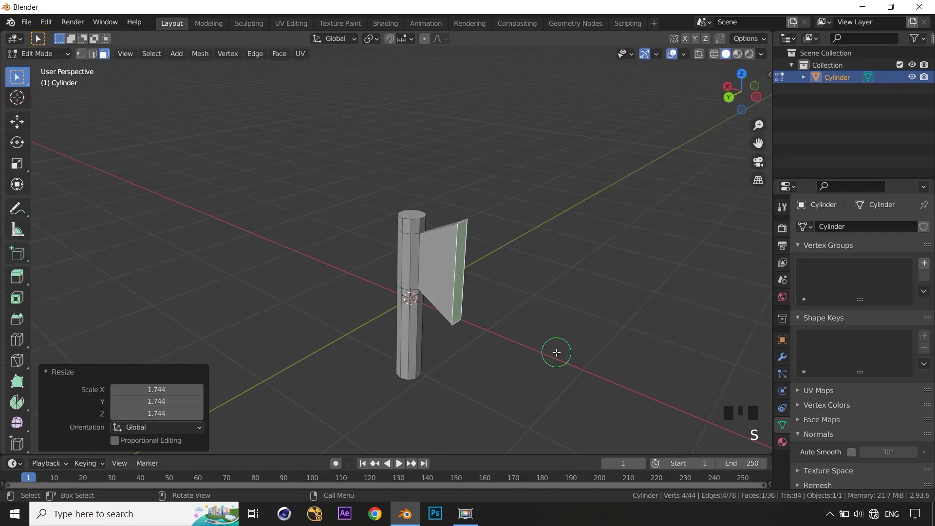
middle_drag(553, 348, 501, 326)
scroll(565, 345, up, 2)
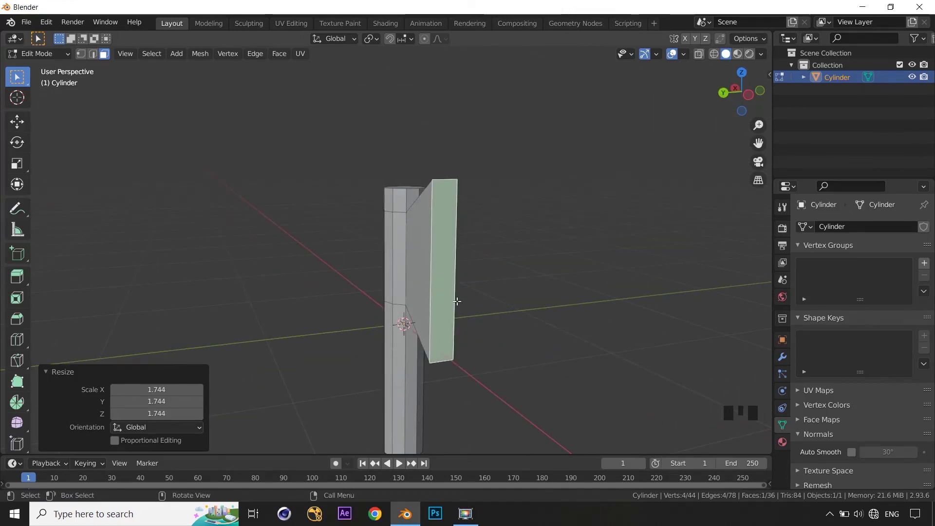
middle_drag(457, 301, 465, 191)
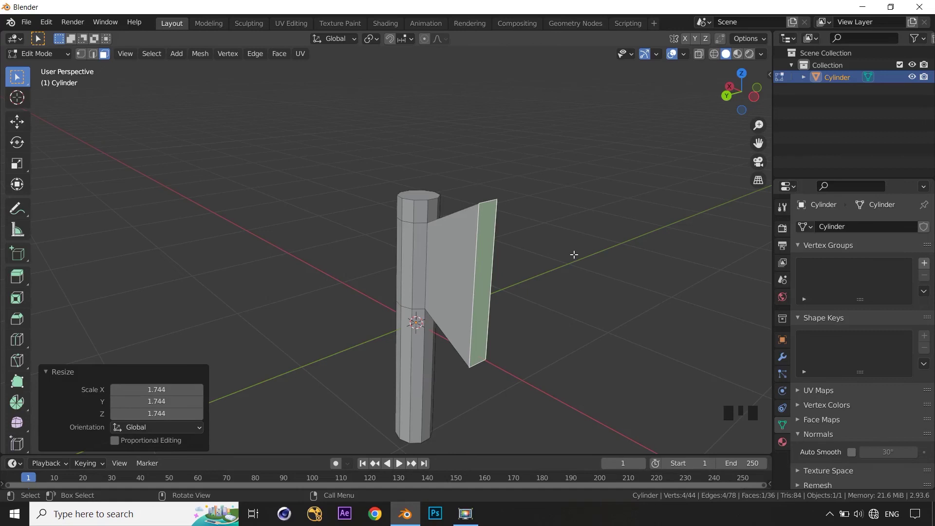
Add four evenly spaced vertical loop cuts across the extruded blade without sliding them
middle_drag(574, 254, 545, 263)
key(ctrl+r)
scroll(485, 205, up, 2)
scroll(485, 205, up, 1)
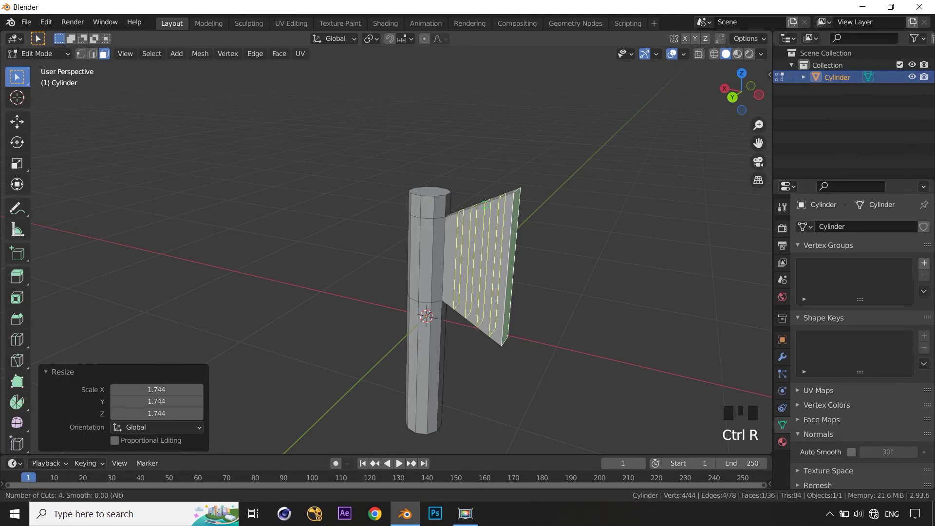
click(485, 205)
right_click(485, 207)
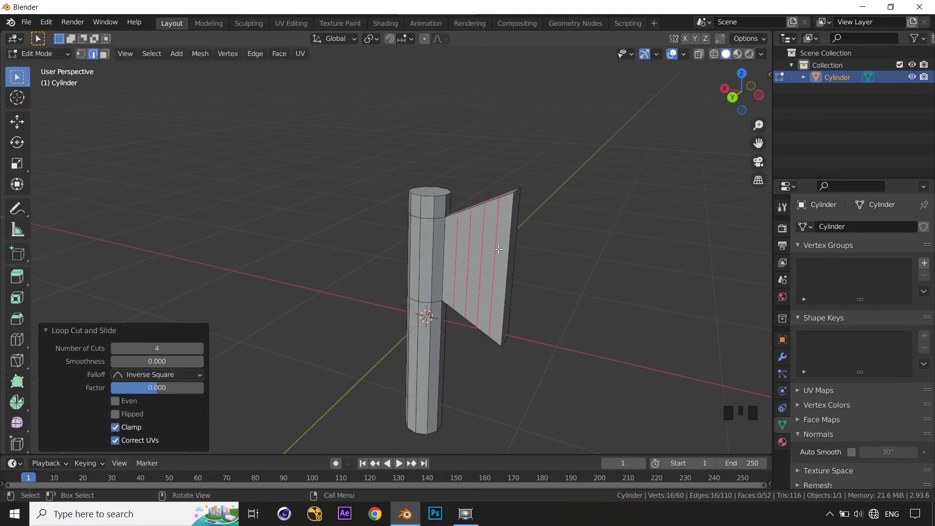
middle_drag(606, 359, 616, 359)
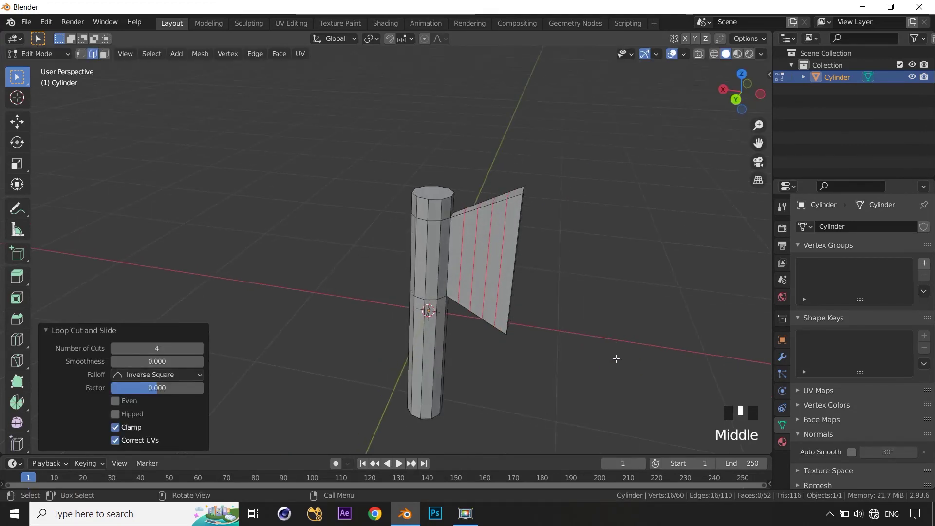
Select the blade's two middle edge loops and try scaling them down uniformly
key(2)
alt+click(477, 238)
alt+shift+click(488, 244)
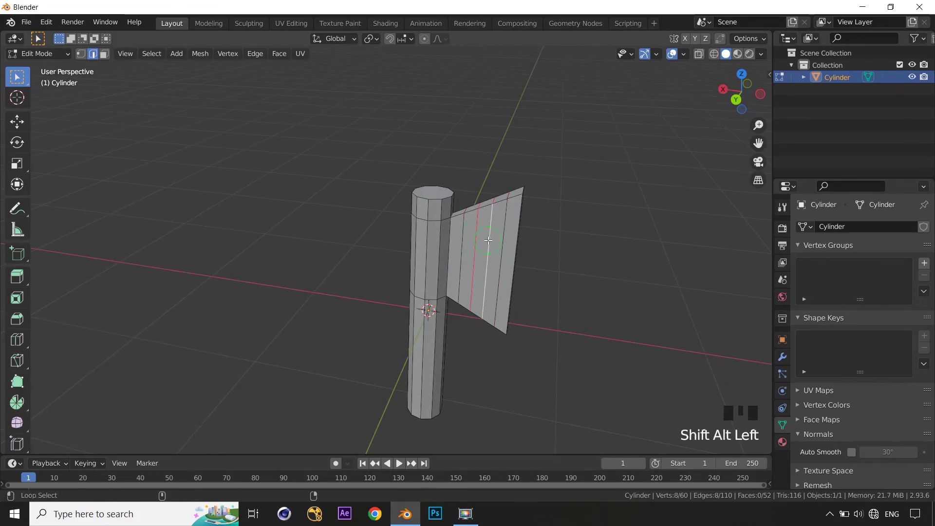
key(s)
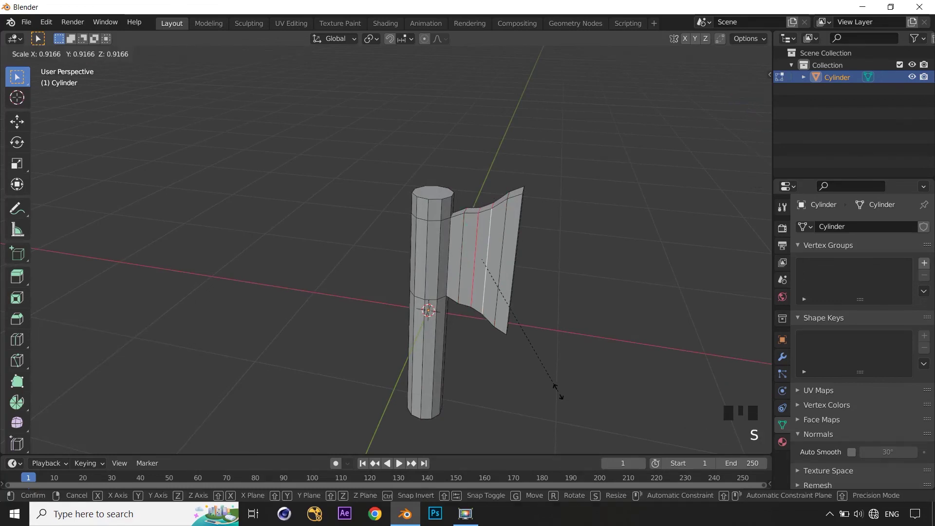
right_click(558, 391)
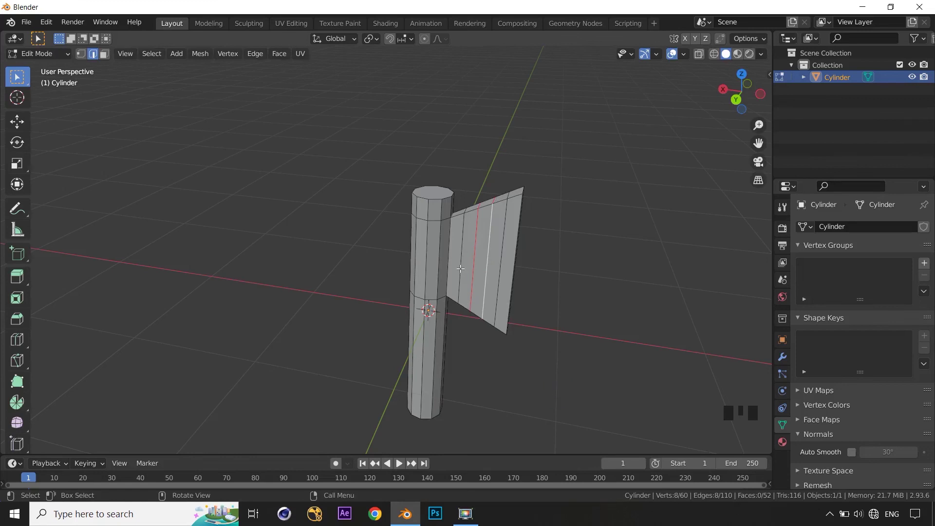
Add the two outer loops to the selection and scale all four blade loops to about 0.887 along Z
alt+shift+click(459, 268)
alt+shift+click(501, 266)
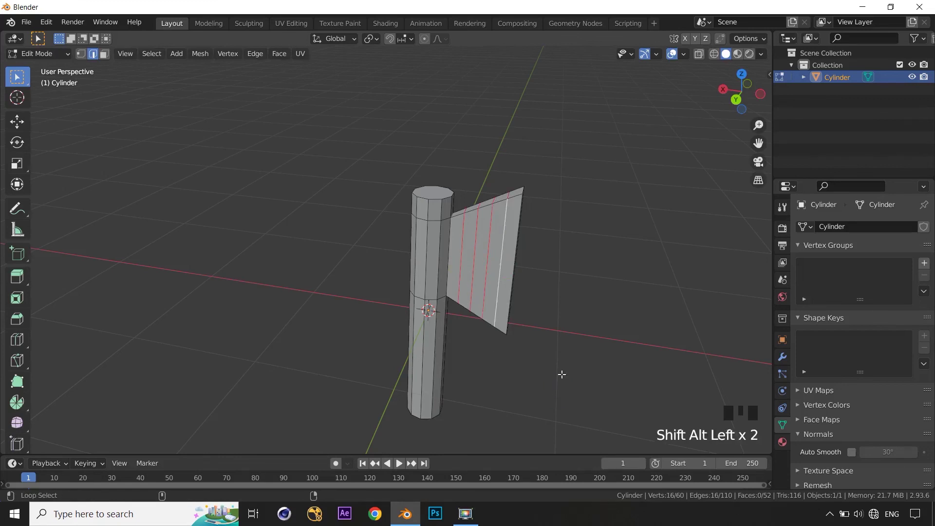
key(s)
key(z)
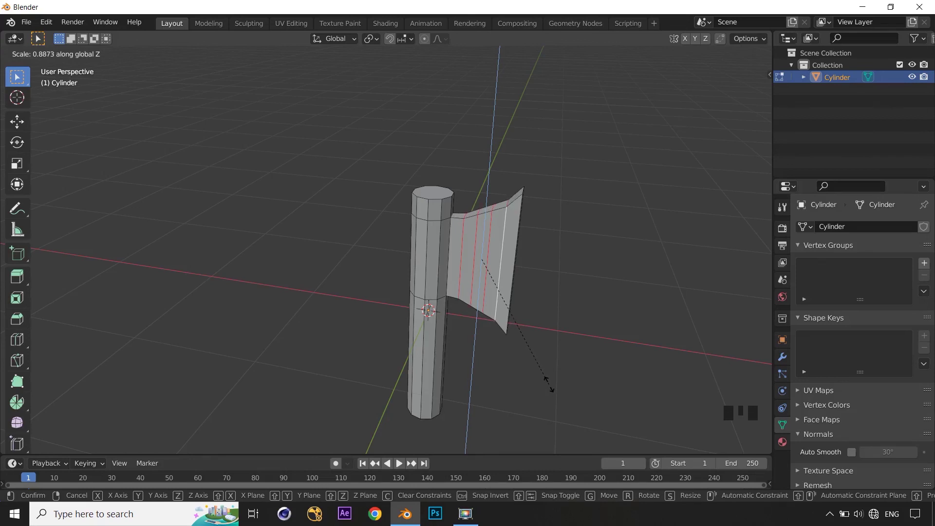
click(549, 384)
middle_drag(574, 375, 558, 367)
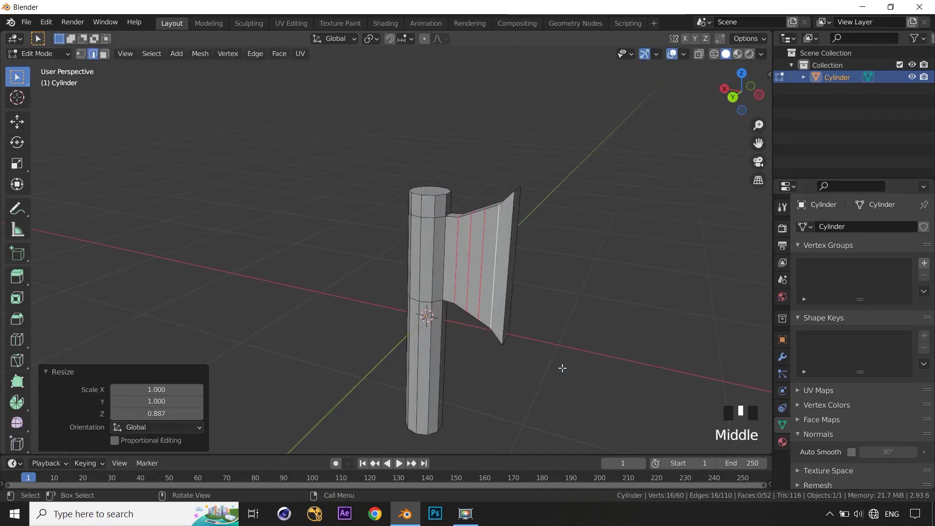
middle_drag(629, 335, 580, 338)
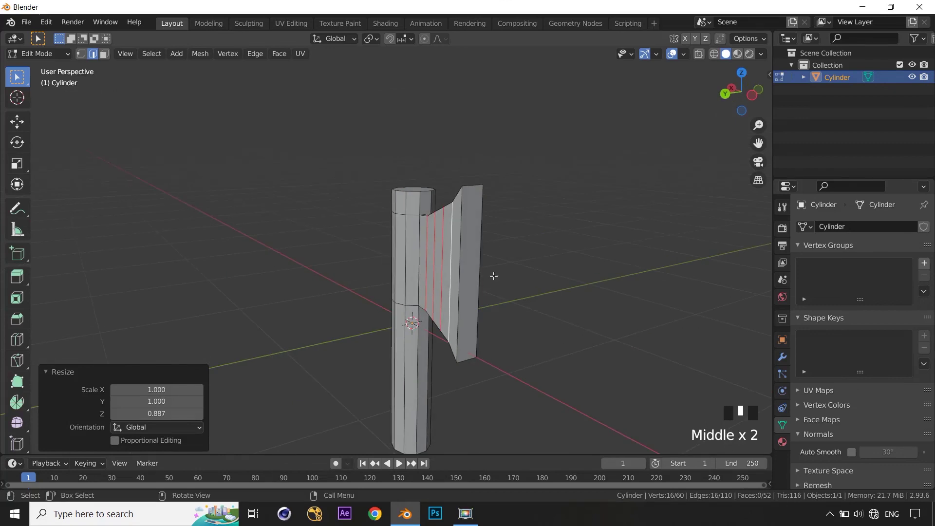
middle_drag(452, 253, 489, 228)
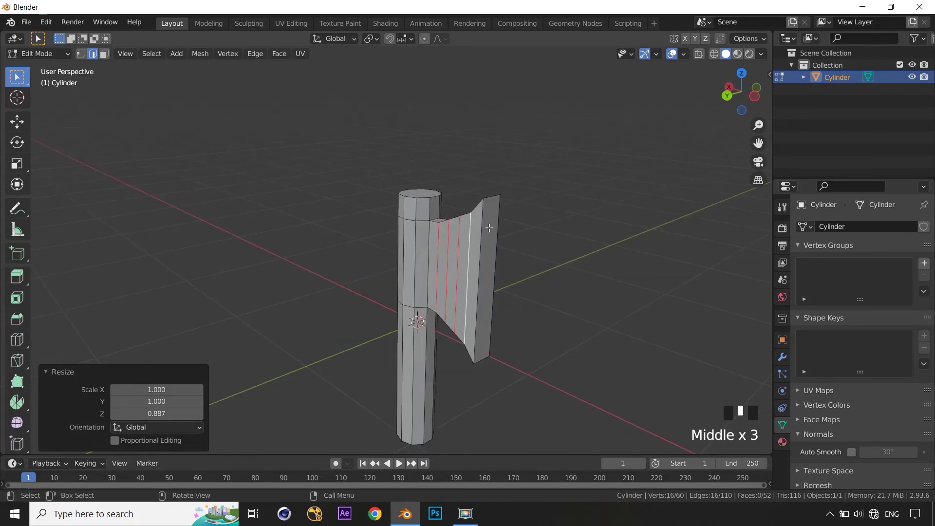
Select the blade's outer end face and scale it to 0 along Y to form a sharp cutting edge
middle_drag(566, 303, 480, 286)
click(480, 284)
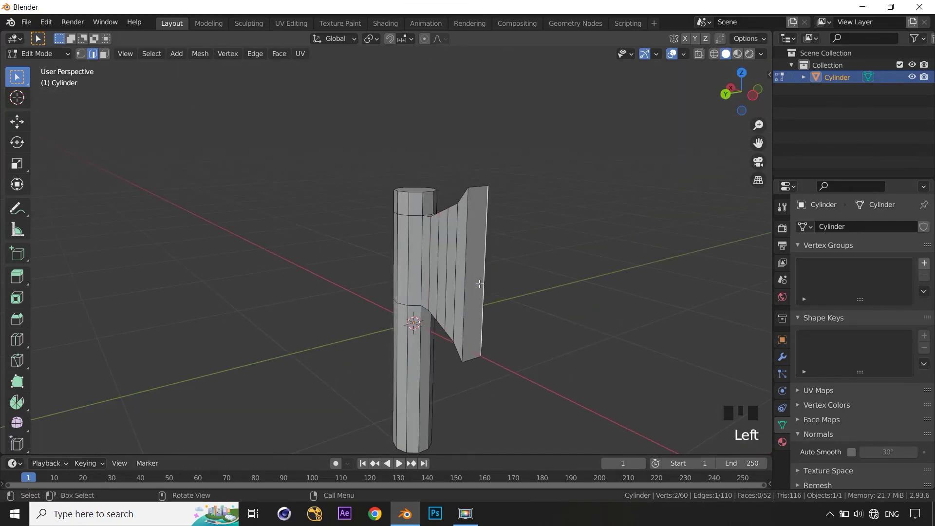
key(3)
click(480, 284)
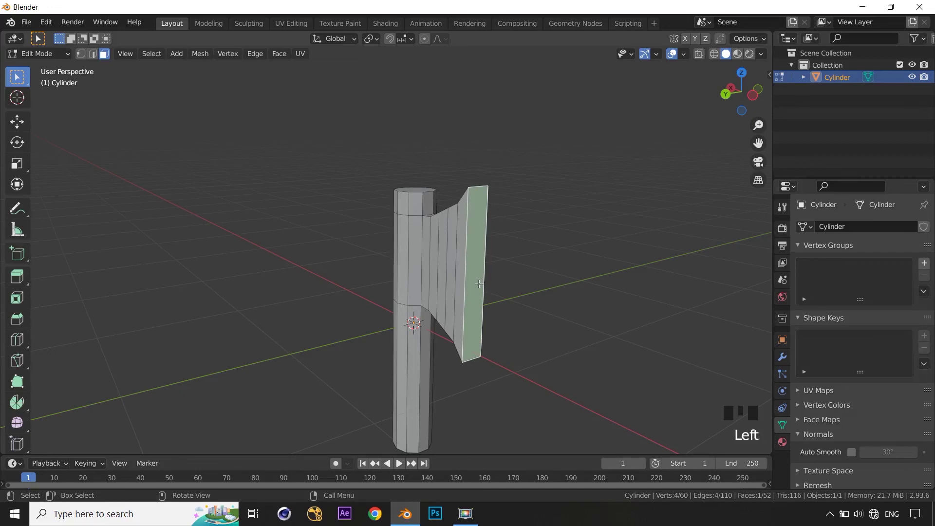
middle_drag(502, 295, 484, 94)
middle_drag(534, 223, 550, 248)
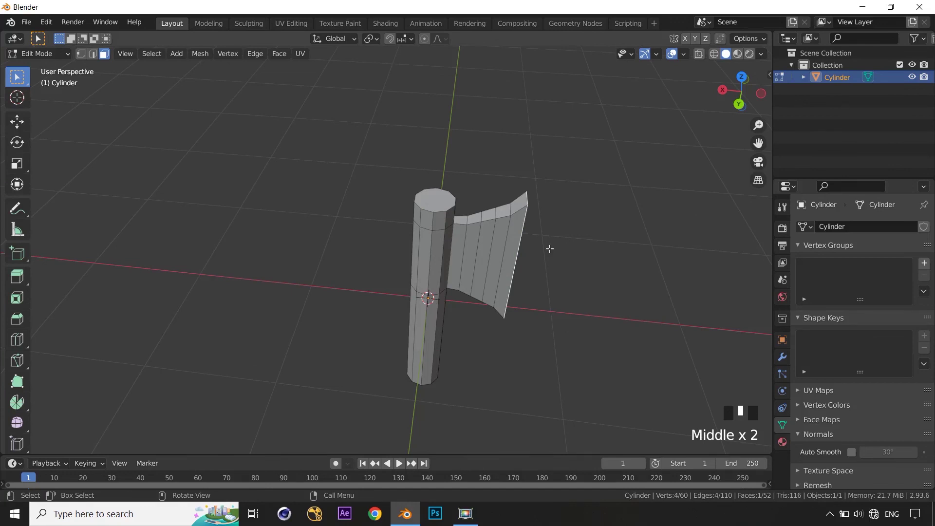
text(sy)
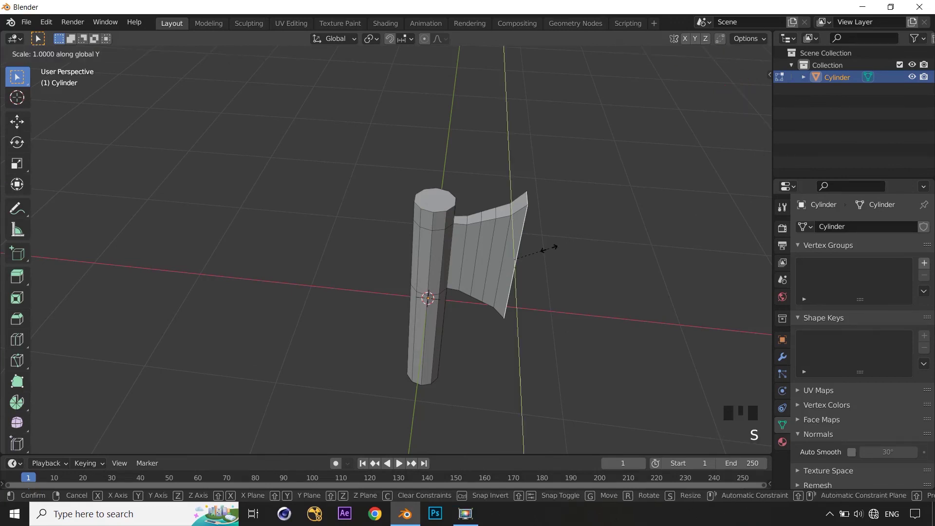
text(0)
key(Return)
middle_drag(570, 274, 476, 226)
scroll(504, 241, up, 2)
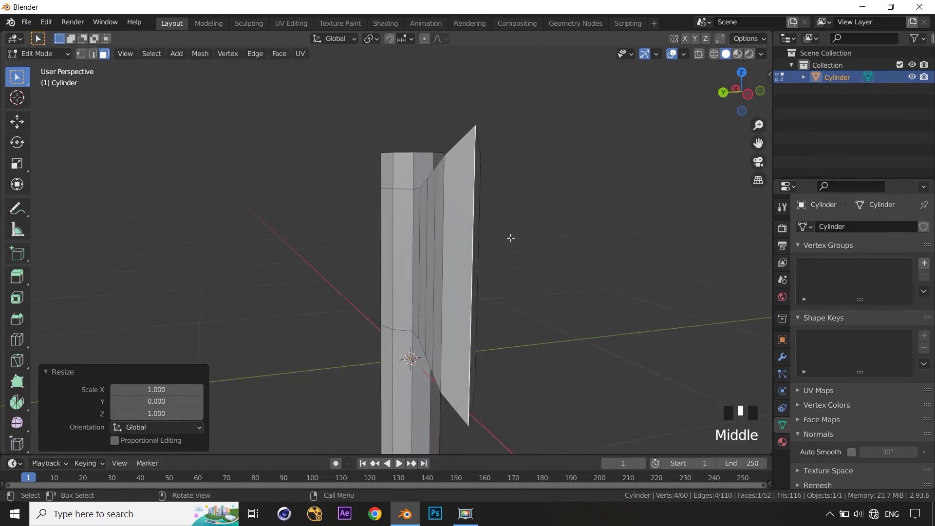
Select the vertices at the blade edge's upper corner and try moving them
drag(462, 117, 498, 142)
key(1)
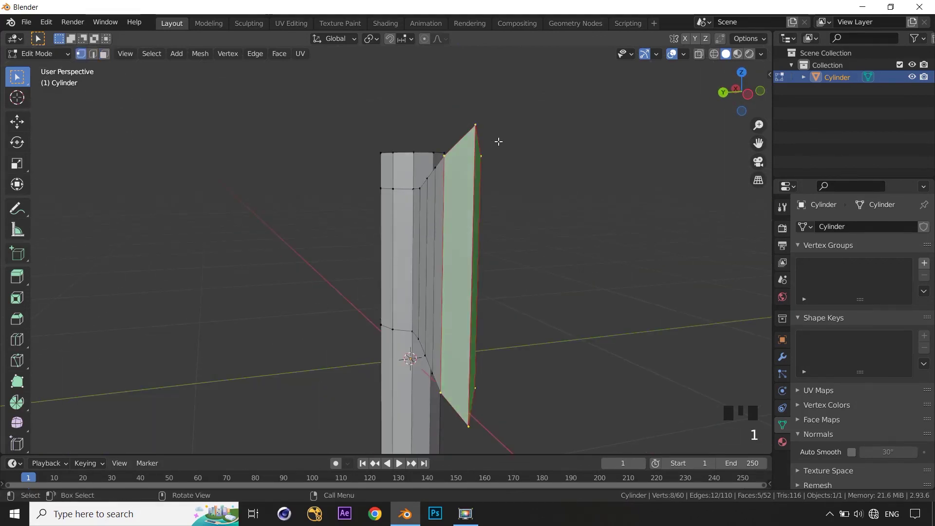
drag(456, 99, 489, 135)
key(g)
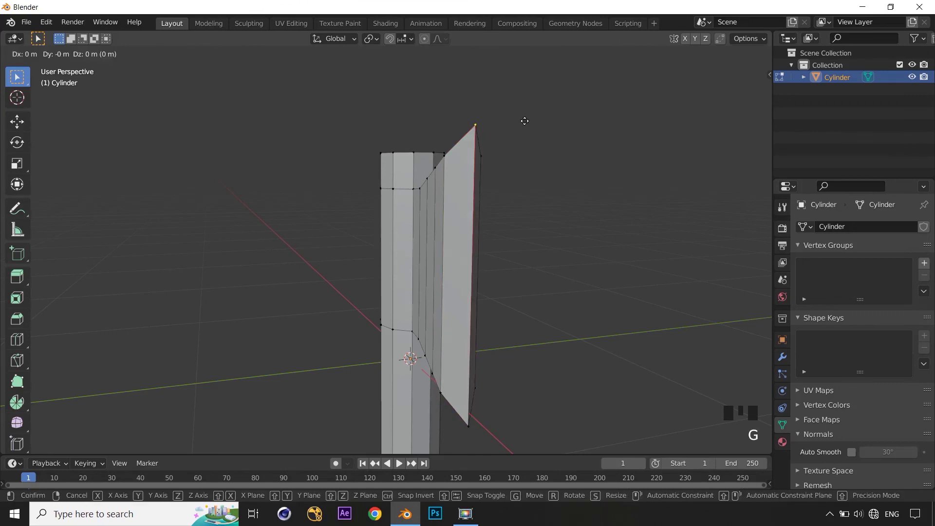
middle_drag(512, 201, 564, 244)
scroll(564, 247, down, 2)
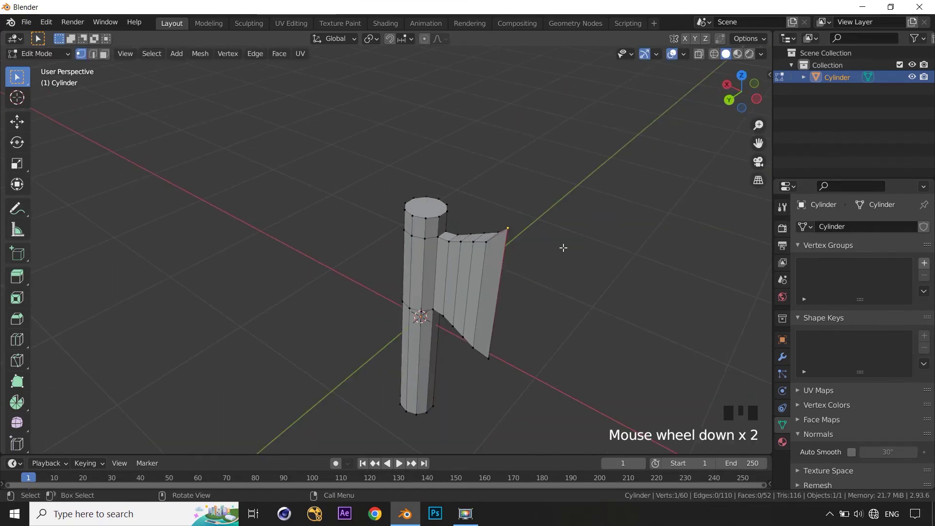
Undo the blade edge's flattening along Y to restore the full outer end face
key(ctrl+z)
key(ctrl+z)
key(ctrl+z)
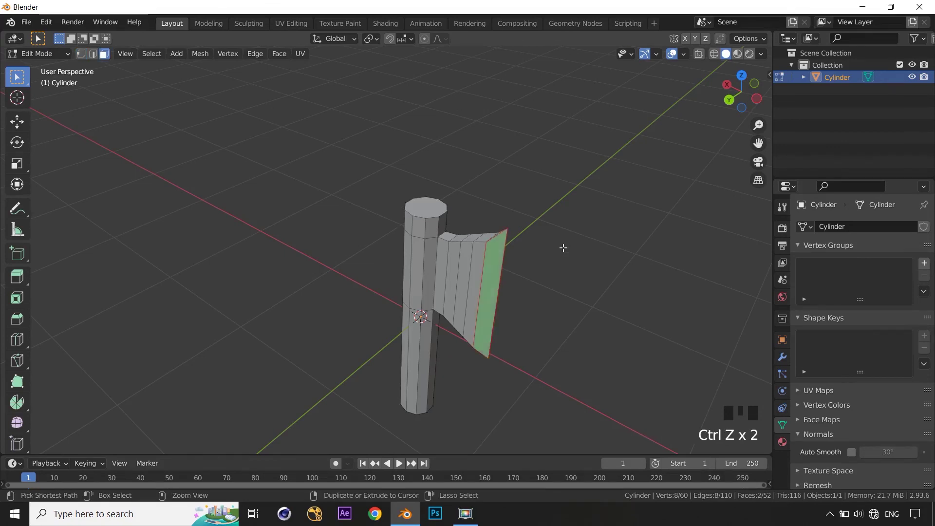
key(ctrl+z)
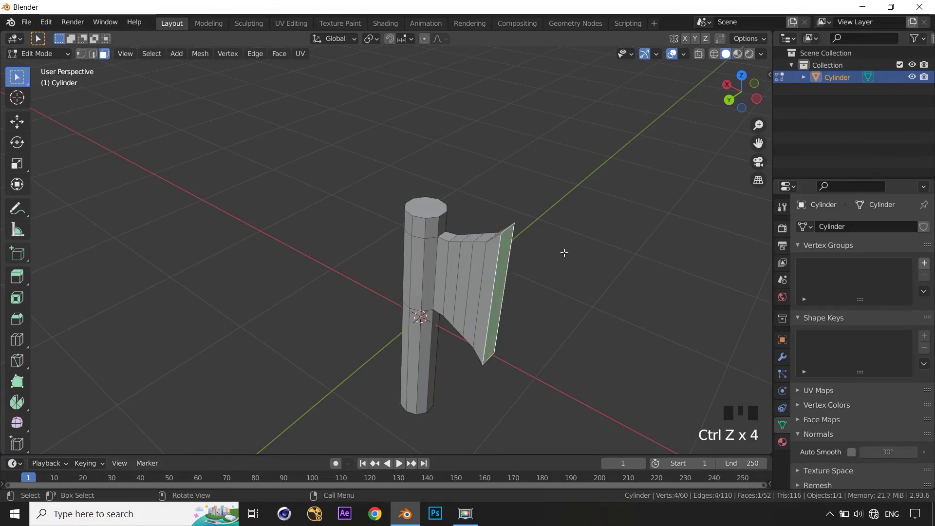
middle_drag(563, 251, 551, 252)
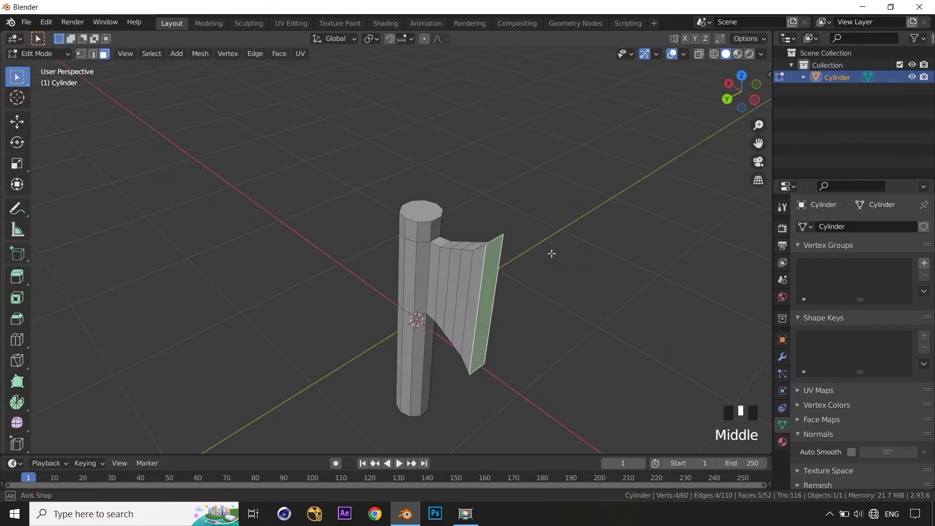
Enable Auto Merge Vertices and scale the blade's outer end face to 0 along Y
click(721, 39)
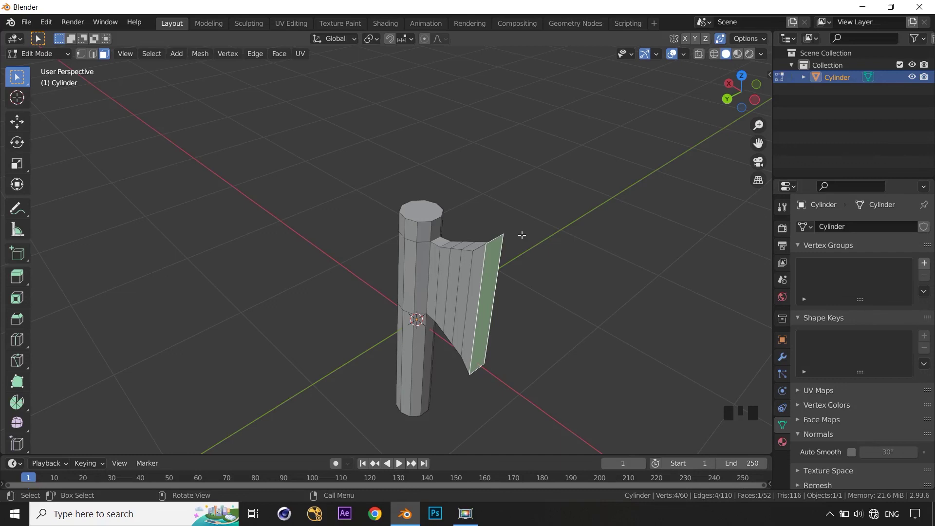
middle_drag(559, 286, 577, 294)
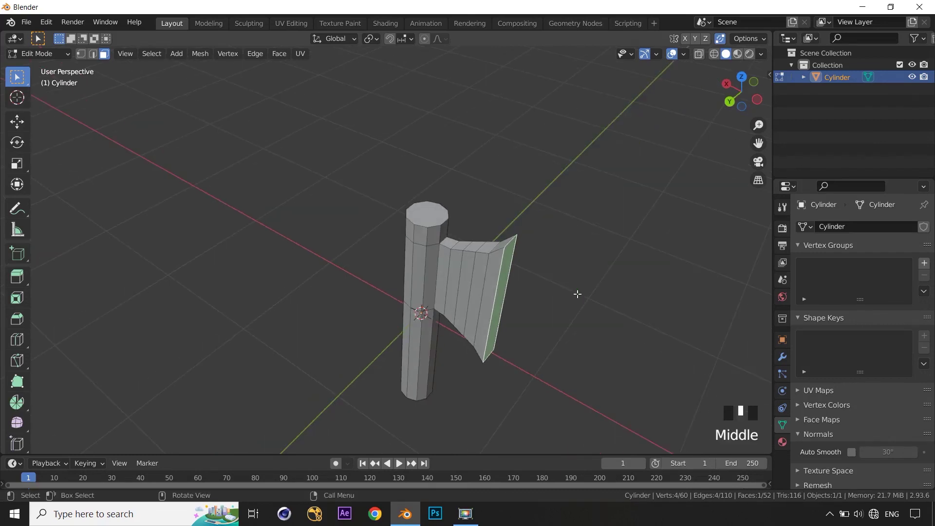
key(s)
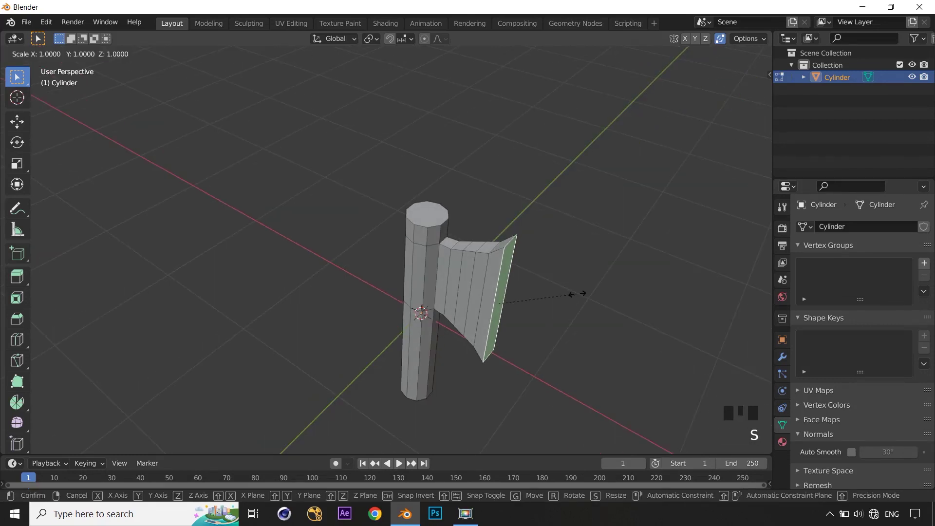
text(y0)
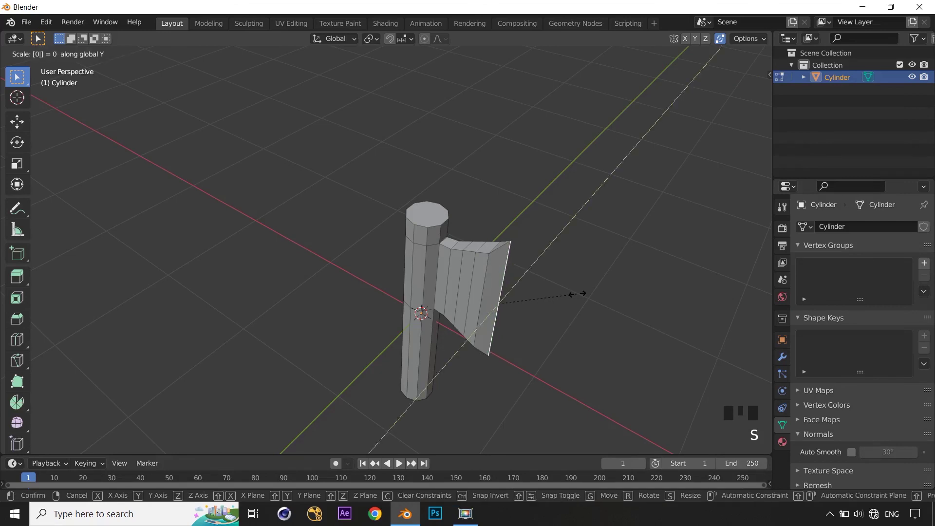
key(Return)
middle_drag(577, 294, 555, 279)
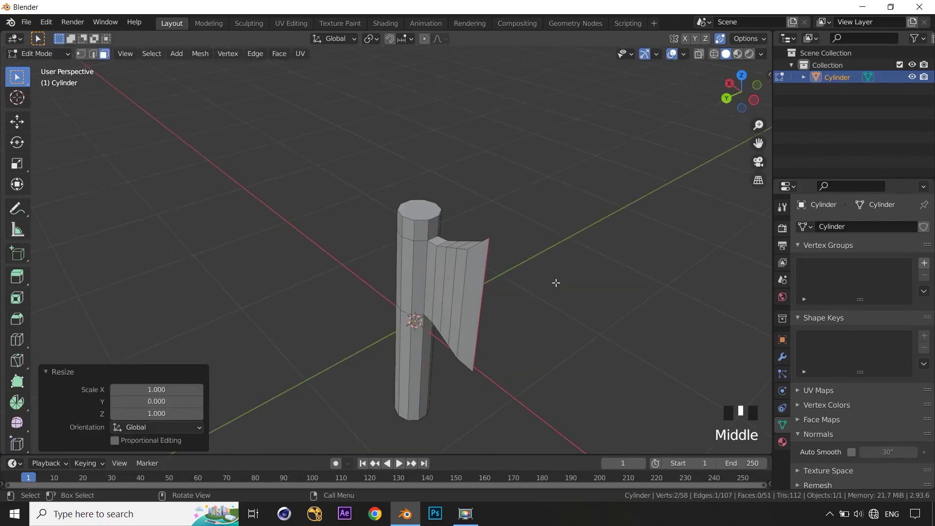
Select the single vertex at the blade edge's upper corner and try moving it away from the blade
key(1)
click(490, 237)
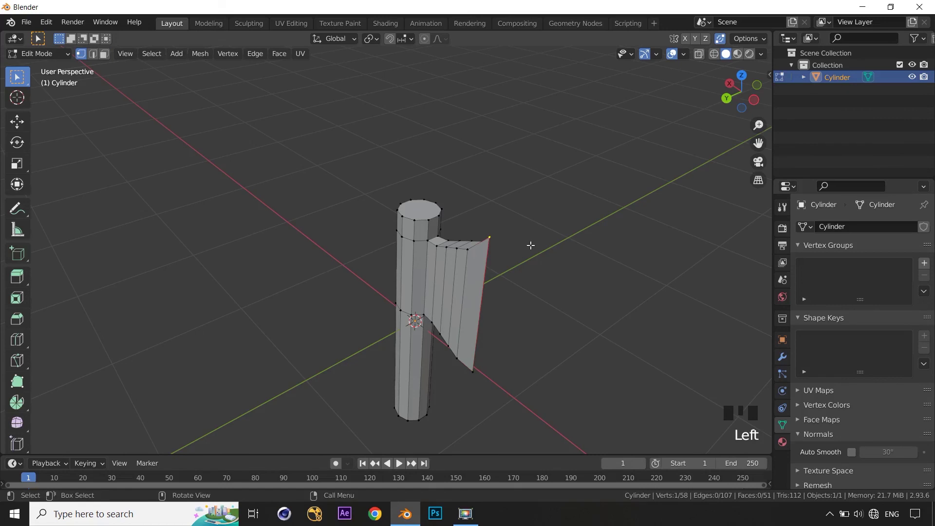
key(g)
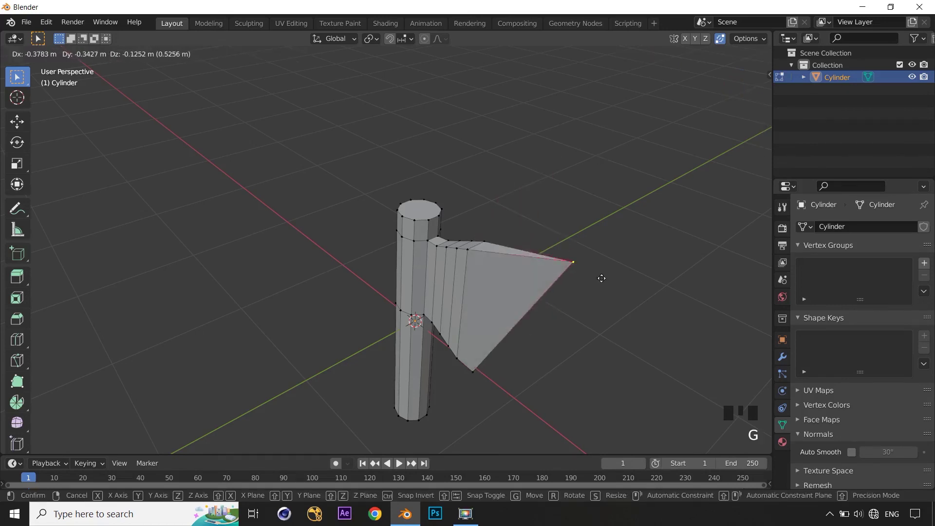
right_click(563, 237)
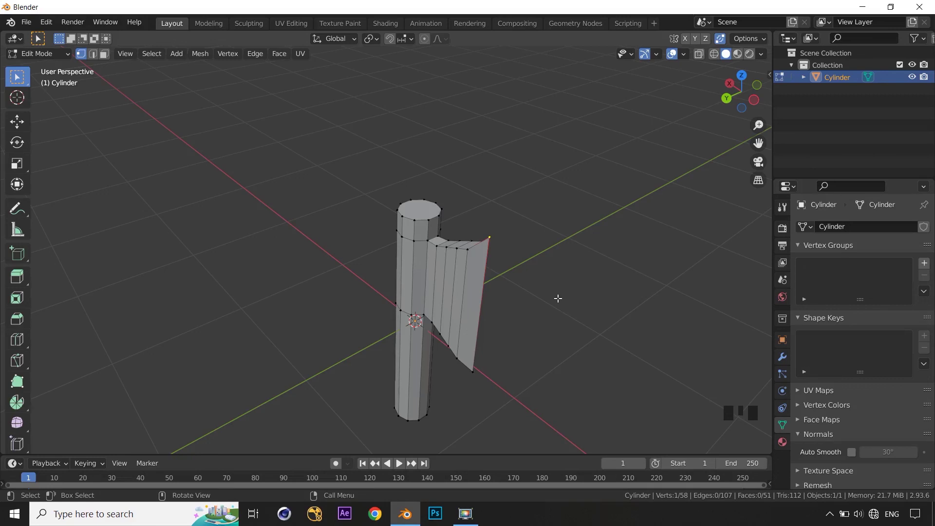
scroll(542, 294, down, 2)
middle_drag(542, 294, 616, 276)
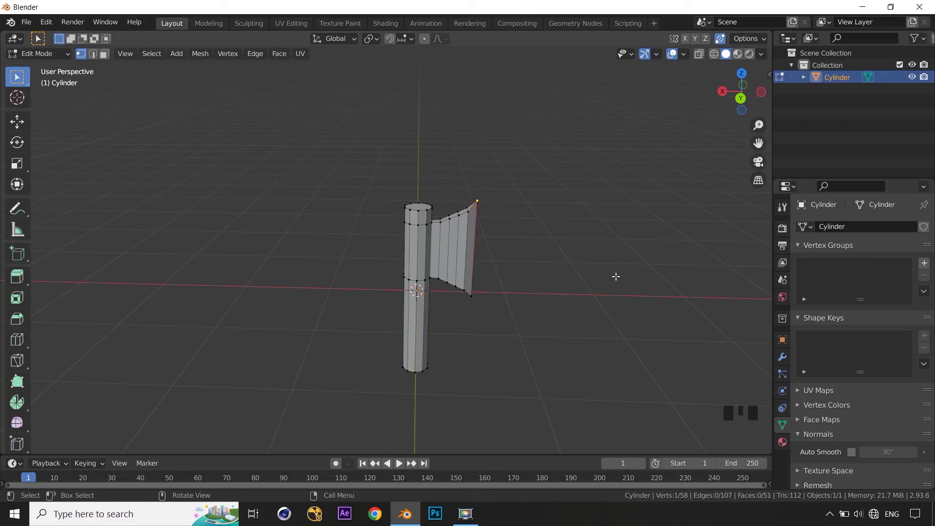
middle_drag(569, 274, 491, 246)
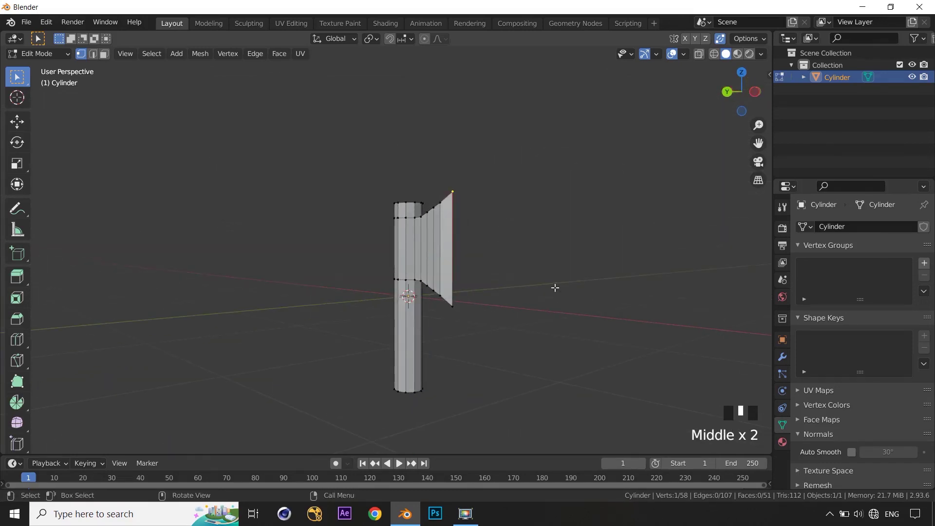
Place the 3D cursor in empty space beyond the blade edge and add the edge's lower corner vertex to the selection
key(m)
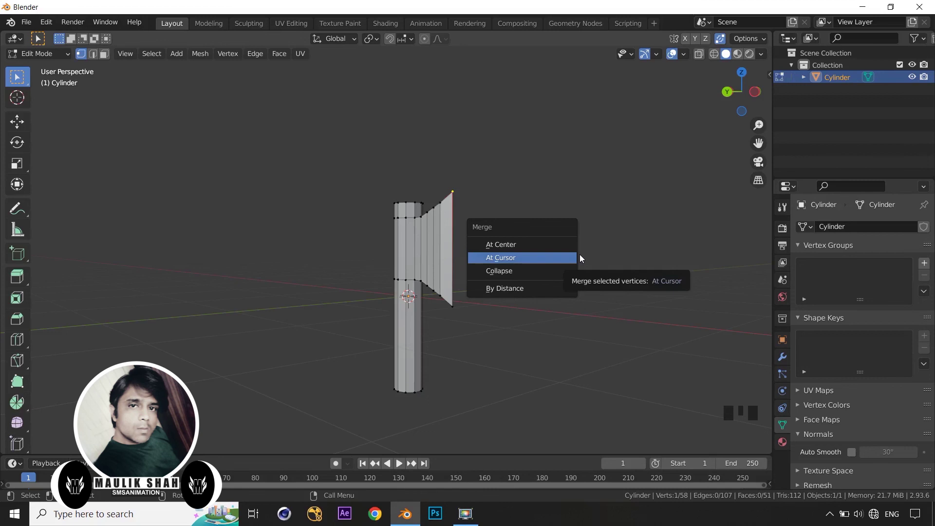
middle_drag(537, 341, 554, 313)
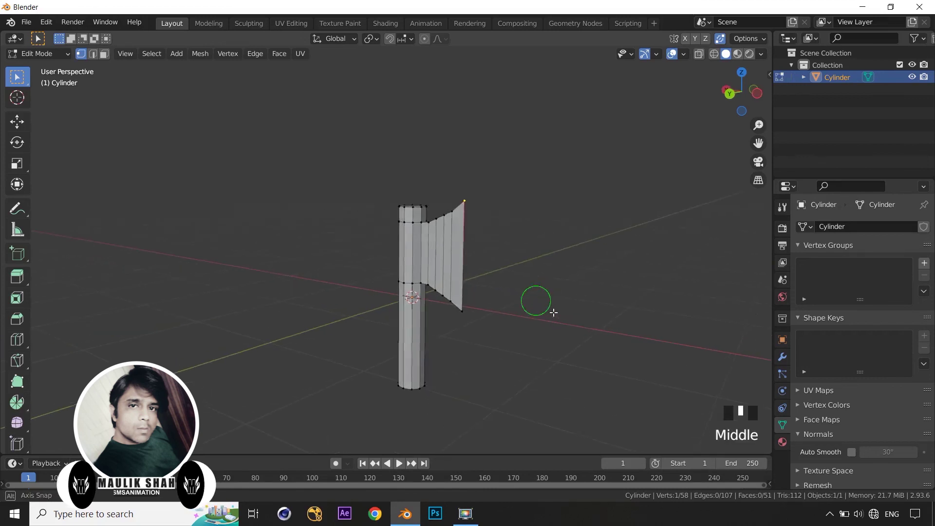
shift+right_click(545, 255)
middle_drag(577, 380, 589, 384)
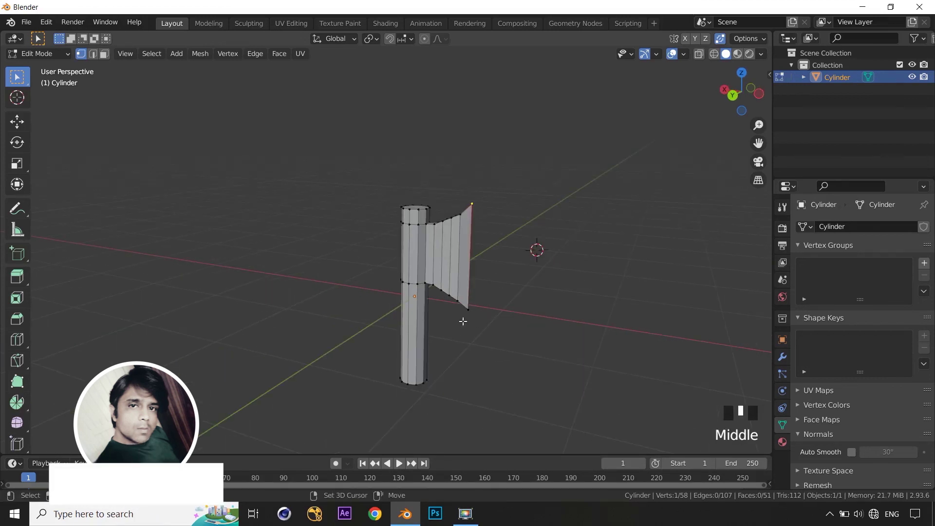
shift+drag(465, 299, 482, 324)
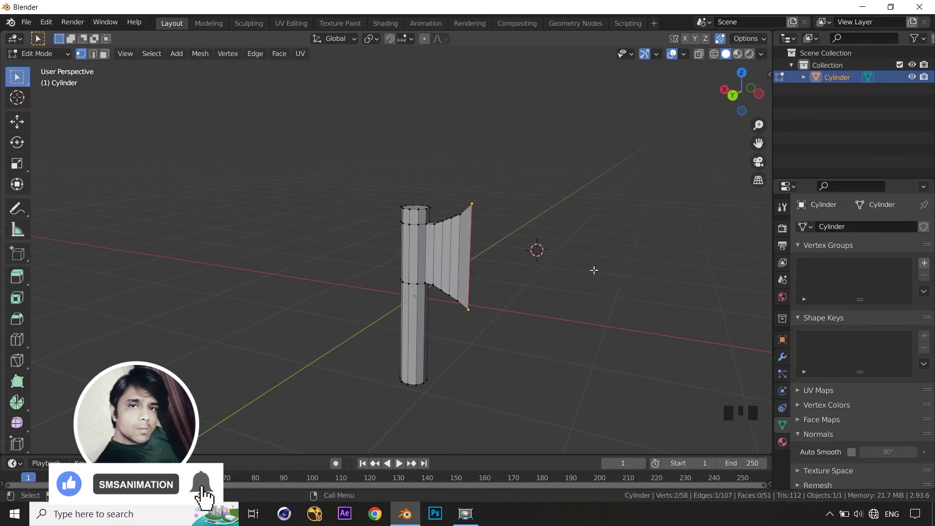
Try merging the blade edge's two corner vertices at the 3D cursor
key(m)
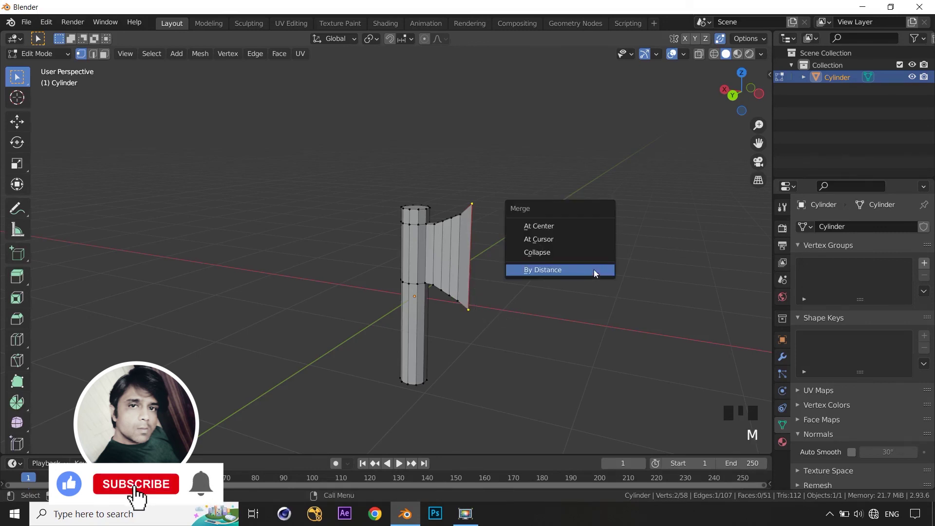
click(586, 240)
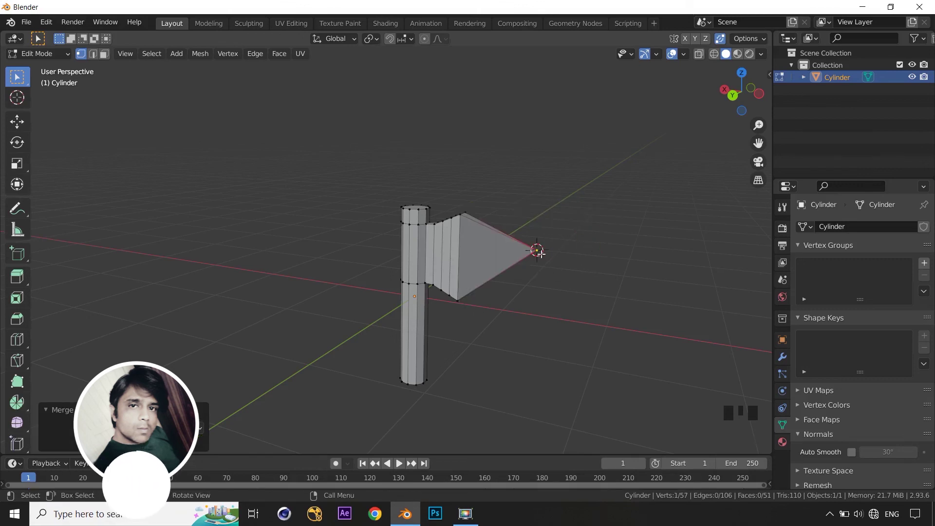
key(ctrl+z)
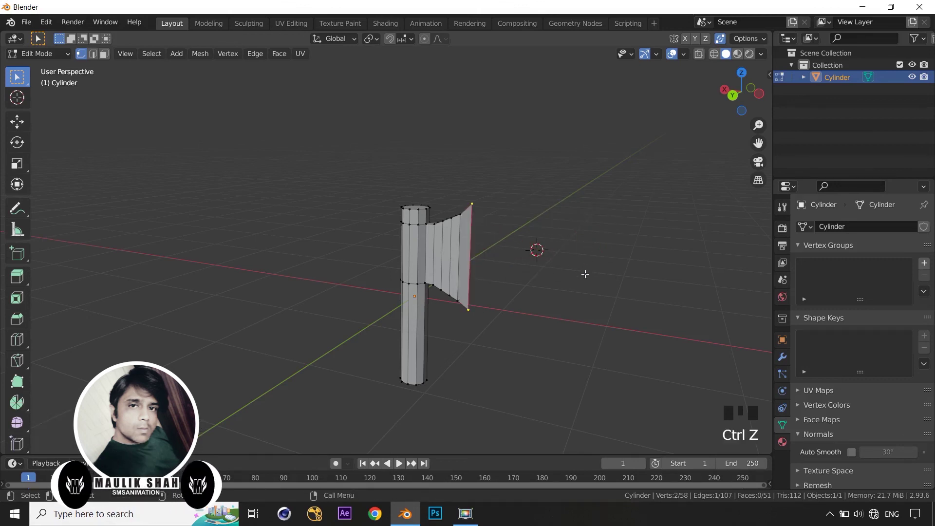
Try merging the blade edge's two corner vertices at their center and inspect the pointed blade
key(m)
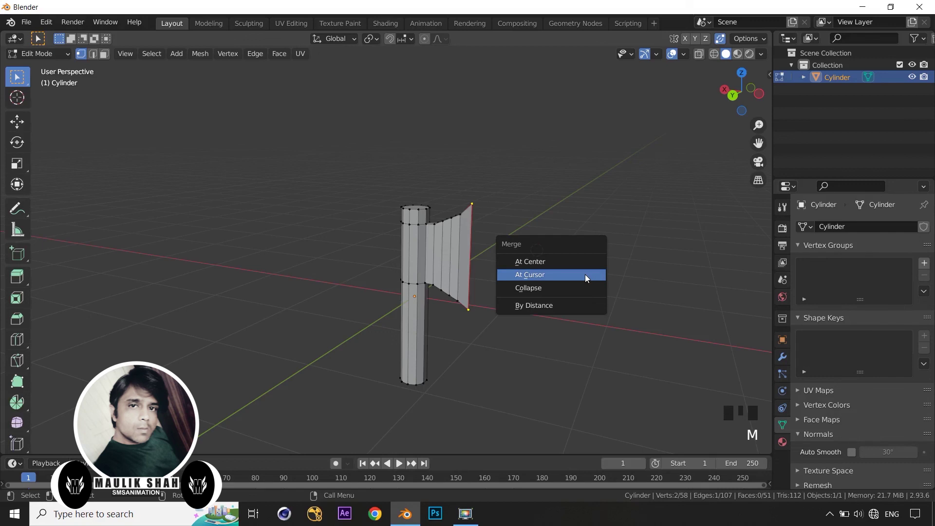
key(m)
click(618, 214)
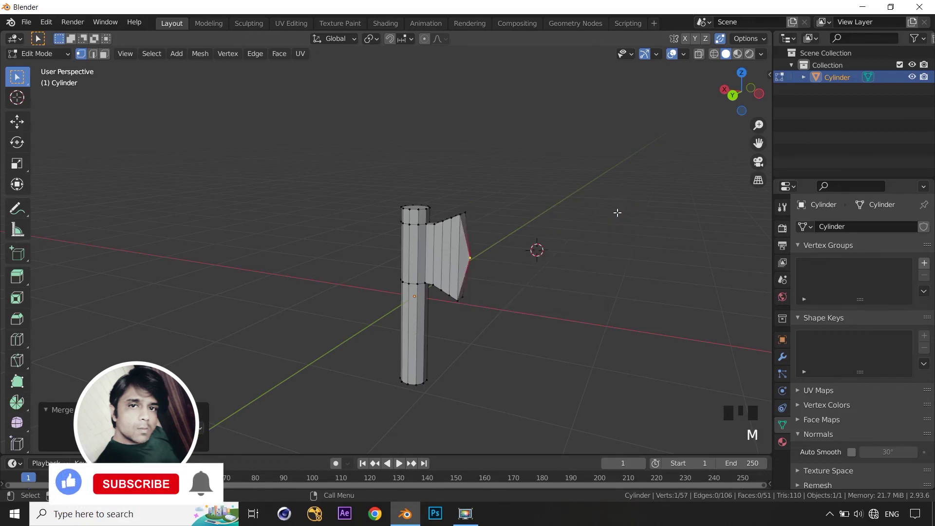
middle_drag(497, 297, 458, 263)
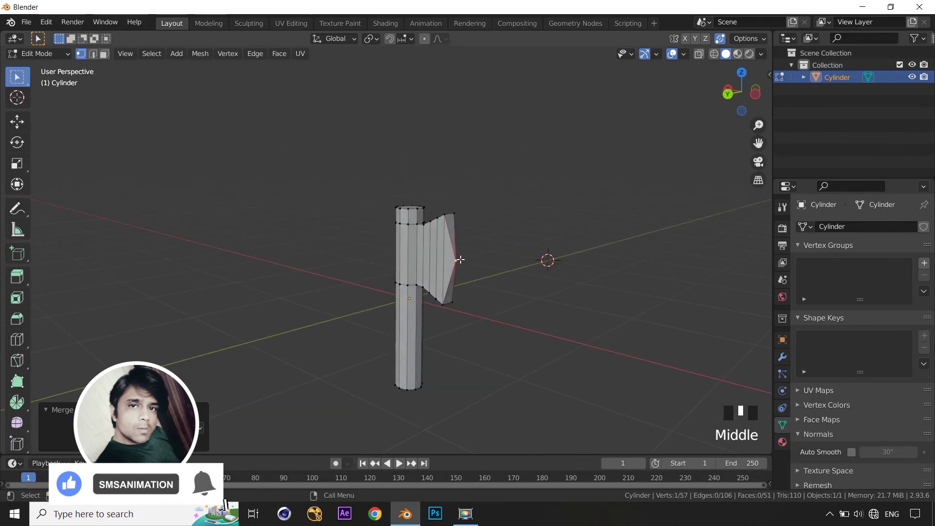
key(ctrl+z)
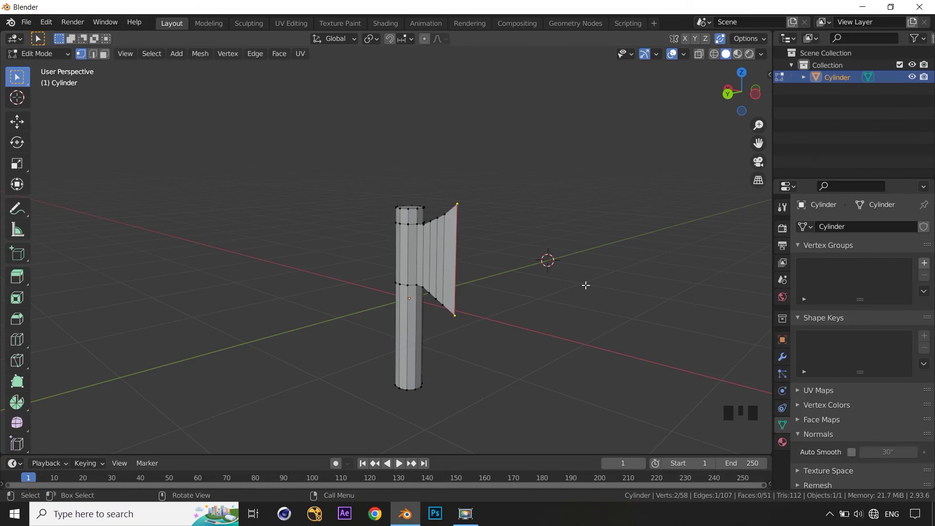
Try merging the two corner vertices with Collapse, and turn off Auto Merge Vertices
key(m)
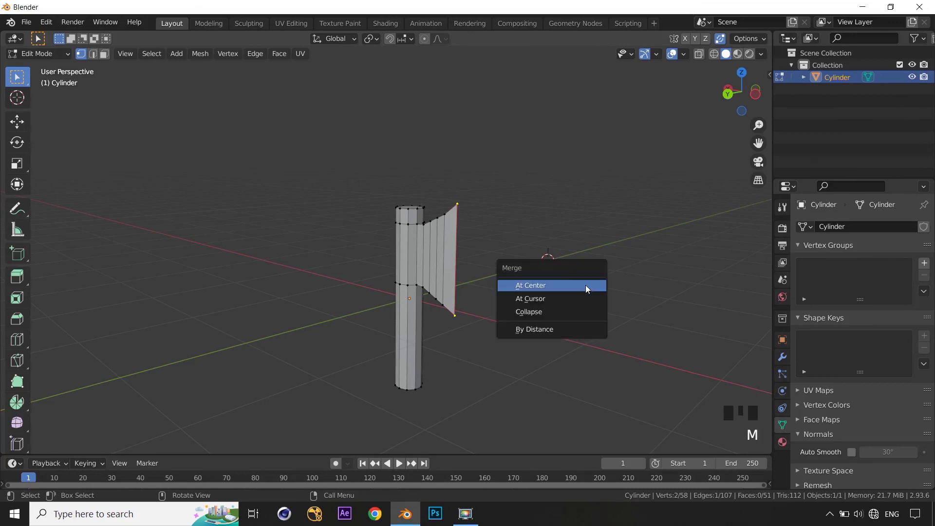
click(573, 315)
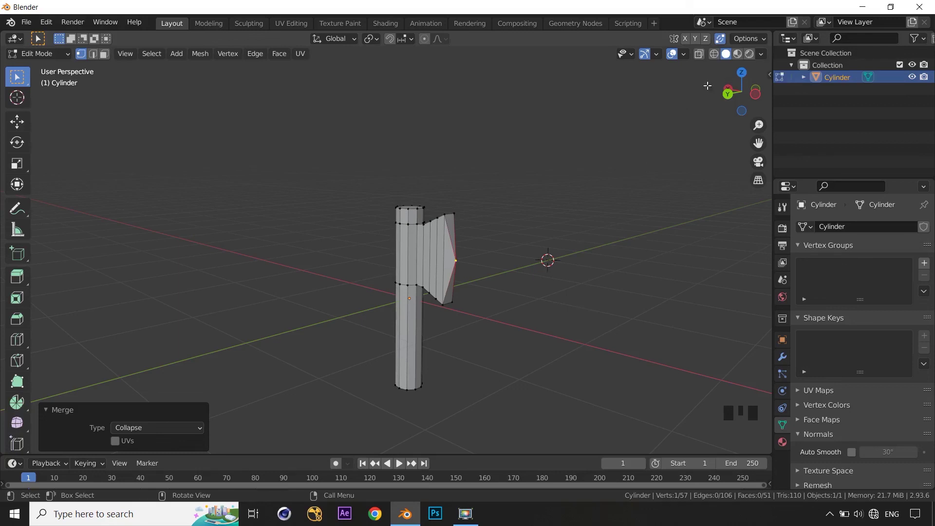
click(720, 39)
key(ctrl+z)
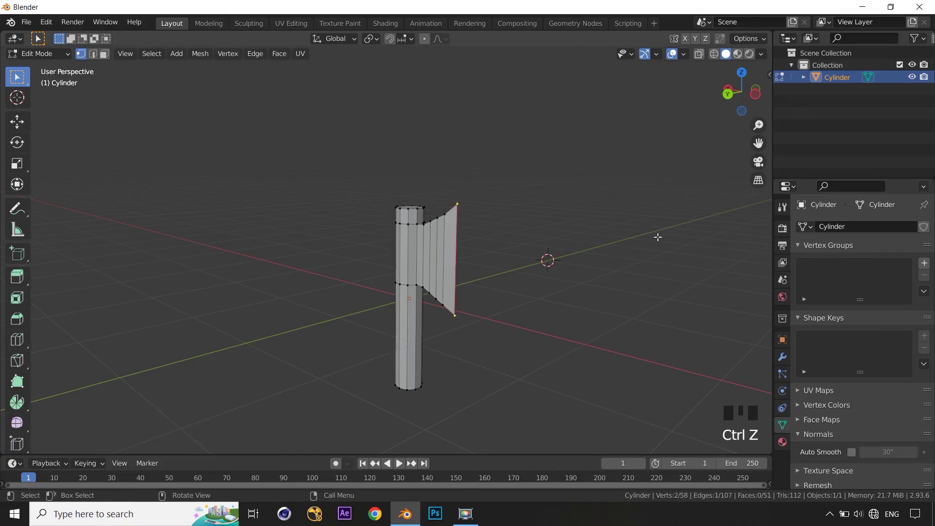
Merge the blade edge's upper and lower corner vertices at their center
right_click(658, 237)
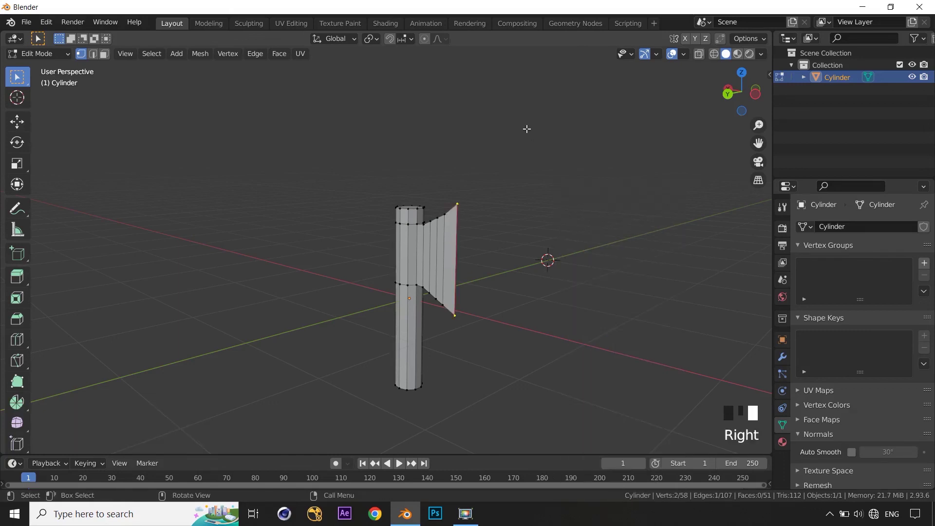
key(m)
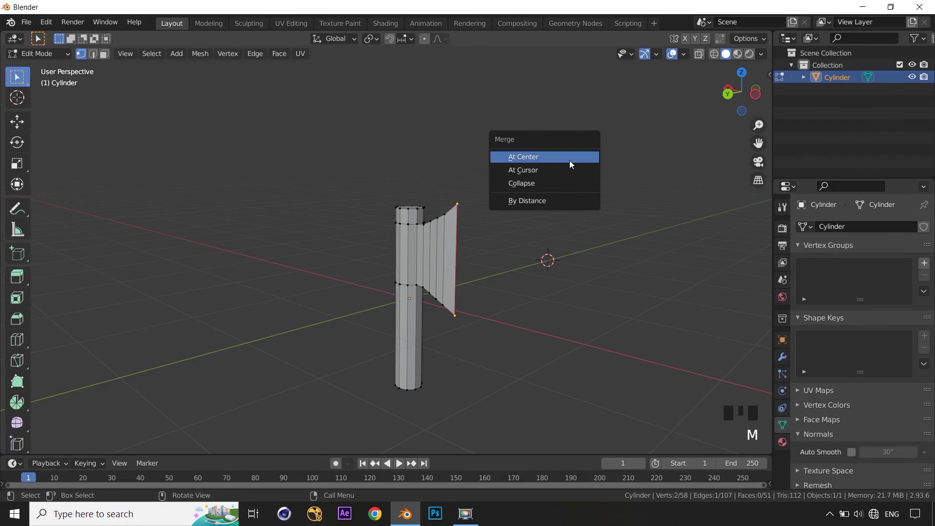
click(570, 160)
Select the merged vertex at the blade's tip and try moving it
scroll(501, 268, up, 2)
drag(490, 263, 513, 279)
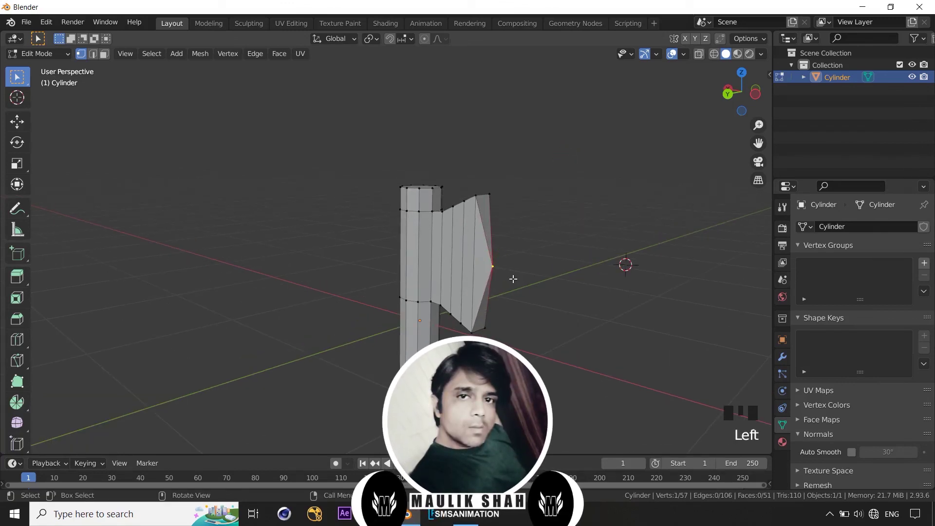
key(g)
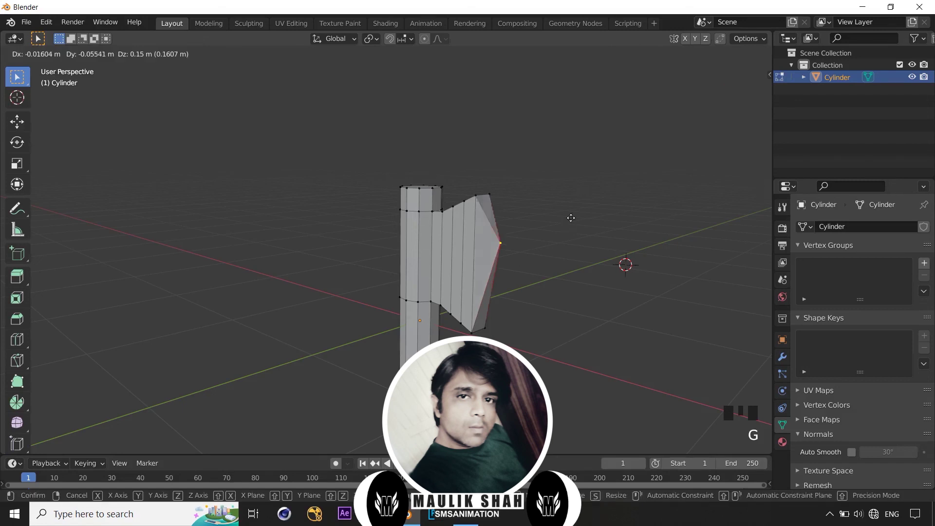
click(566, 258)
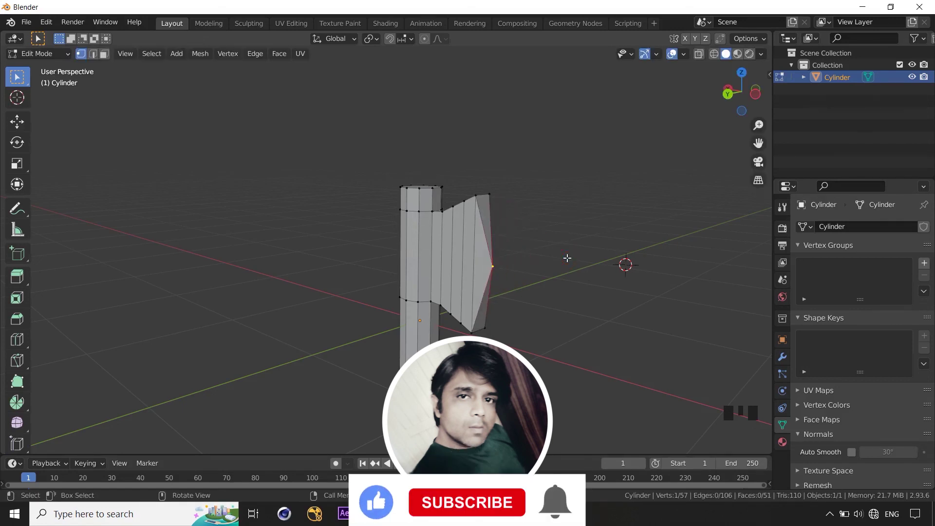
scroll(539, 273, down, 1)
middle_drag(560, 286, 577, 289)
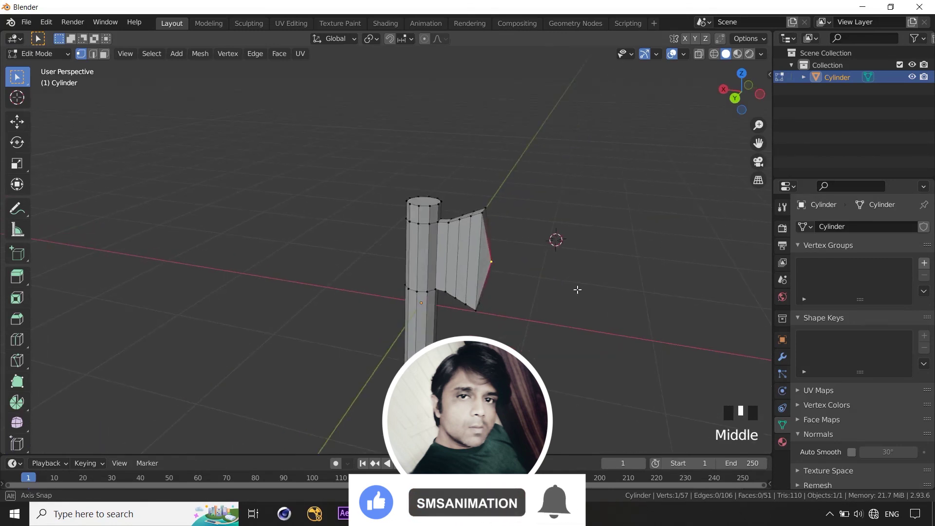